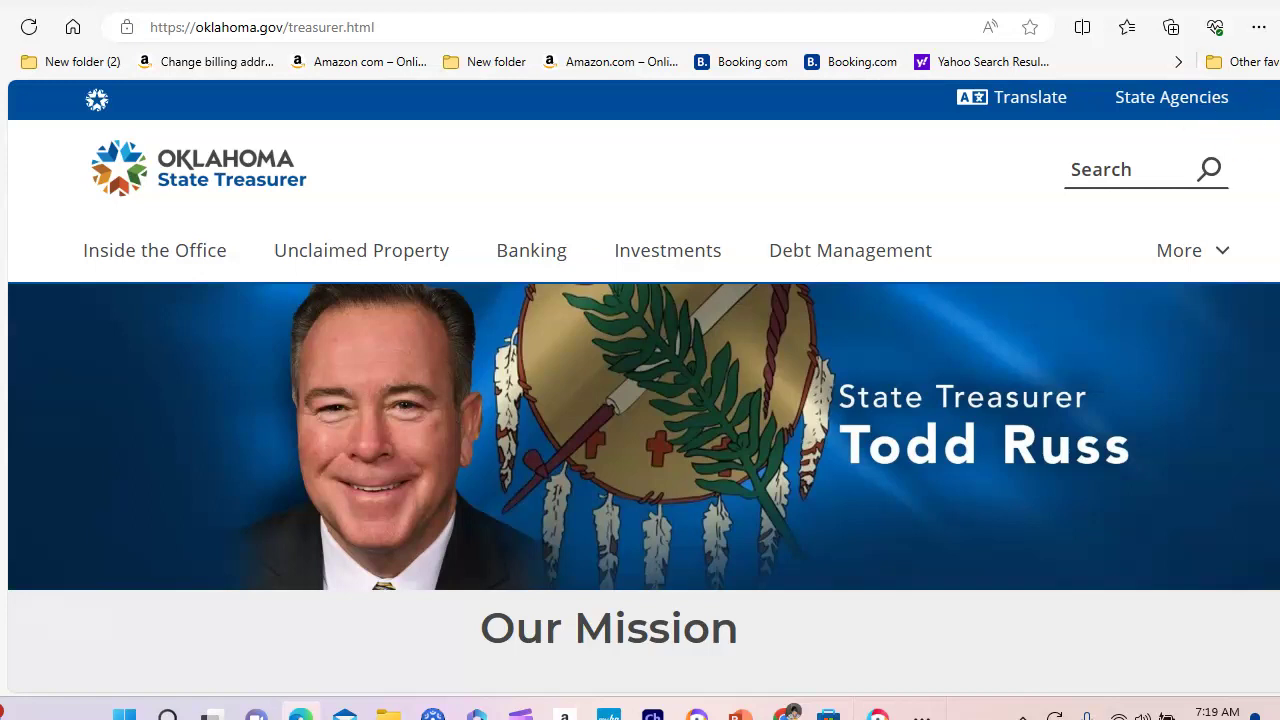
Step: Go from the Oklahoma State Treasurer home page to the Unclaimed Property section
{"action": "left_click", "coordinate": [150, 27]}
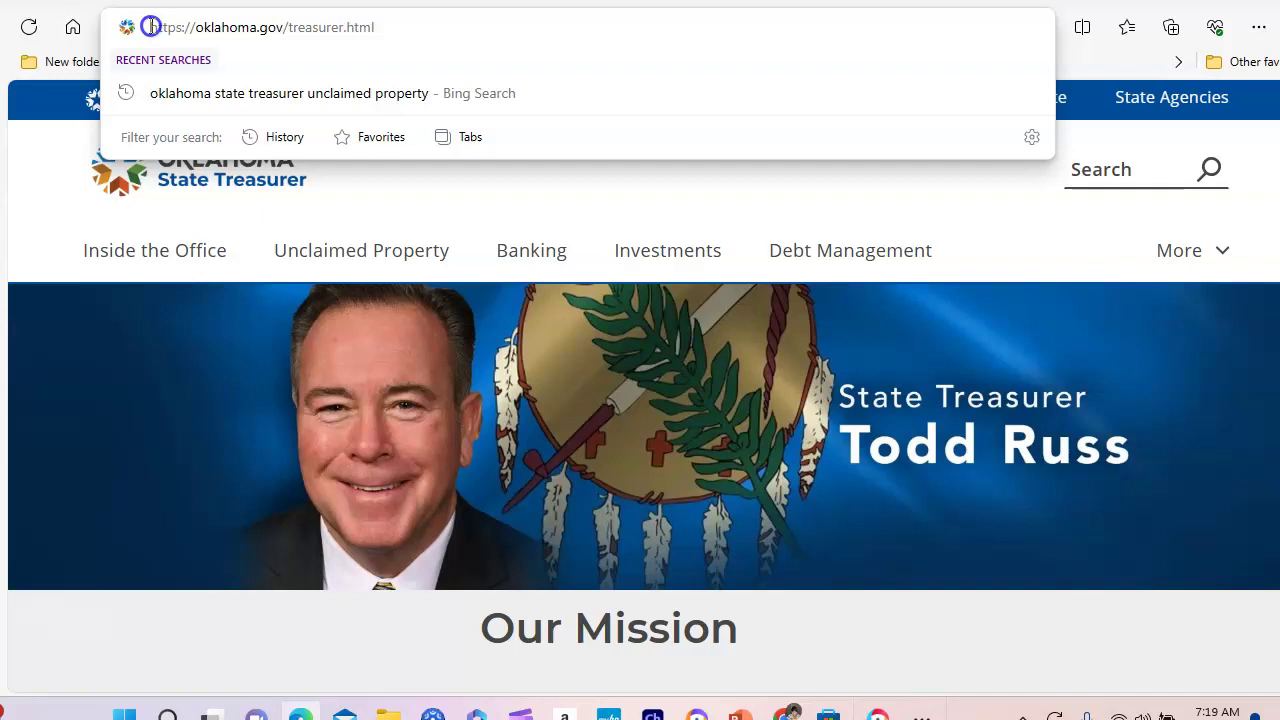
{"action": "left_click_drag", "start_coordinate": [150, 27], "coordinate": [387, 15]}
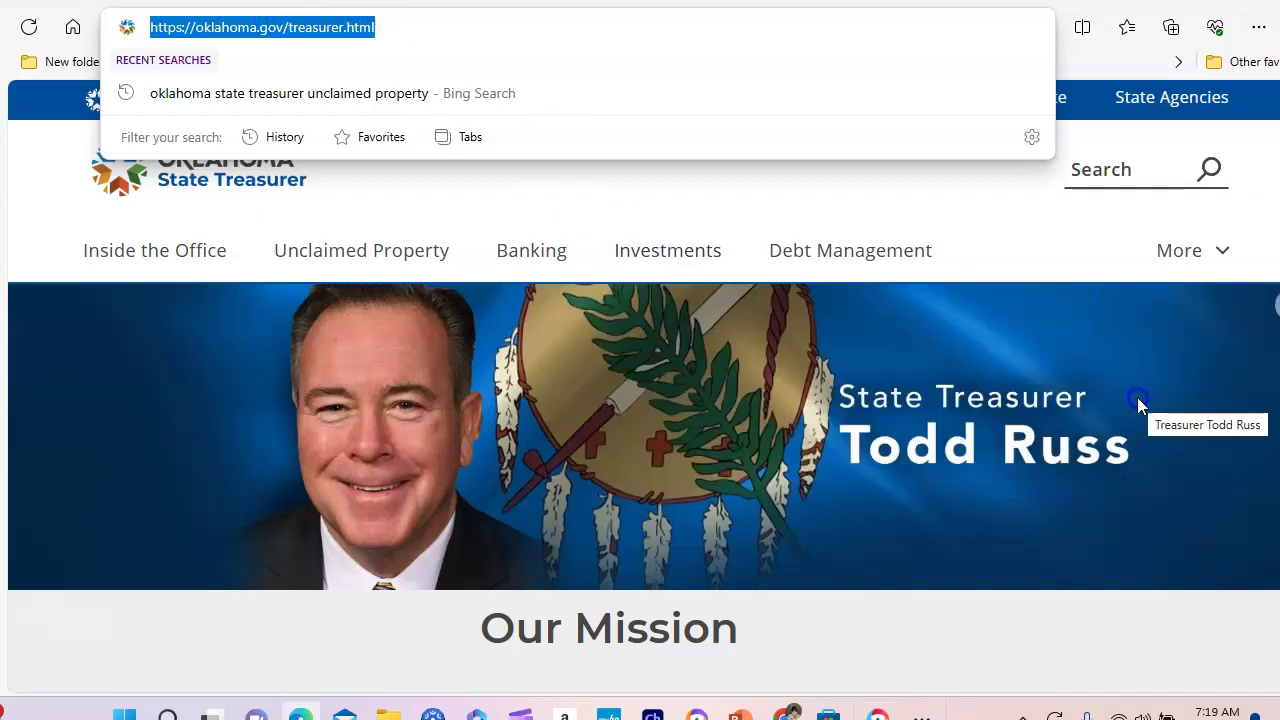
{"action": "left_click", "coordinate": [825, 406]}
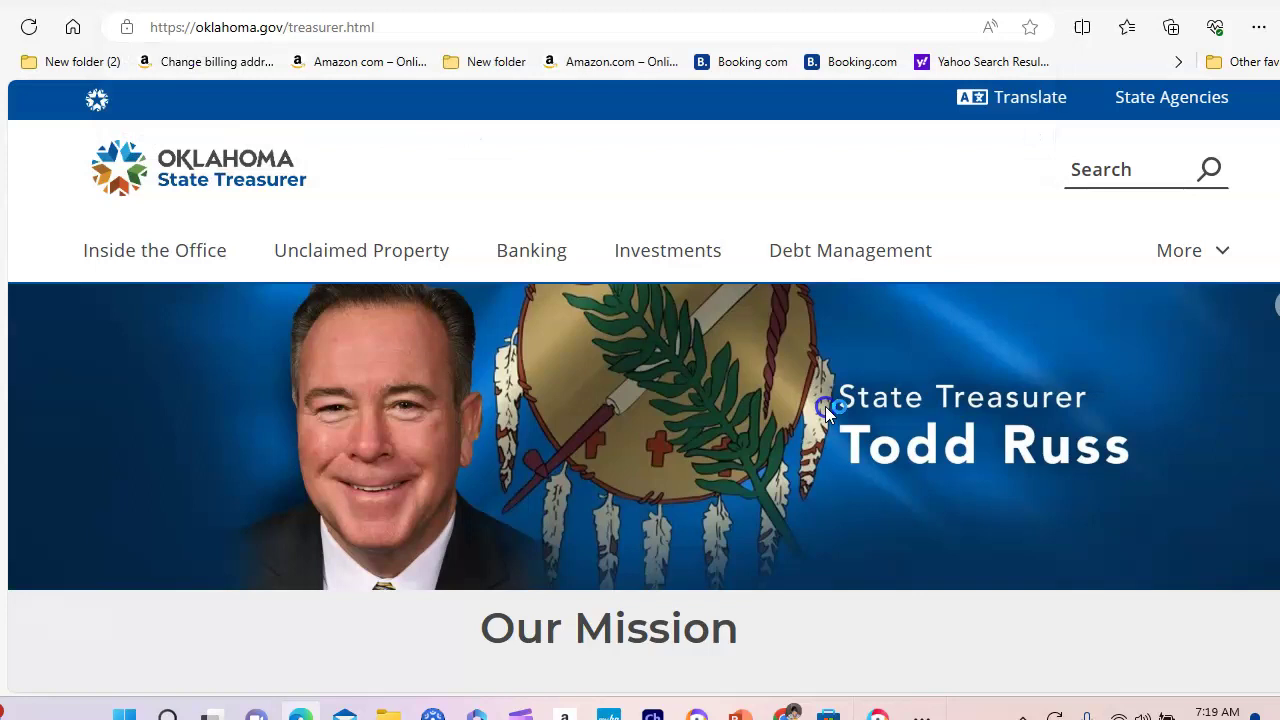
{"action": "mouse_move", "coordinate": [366, 249]}
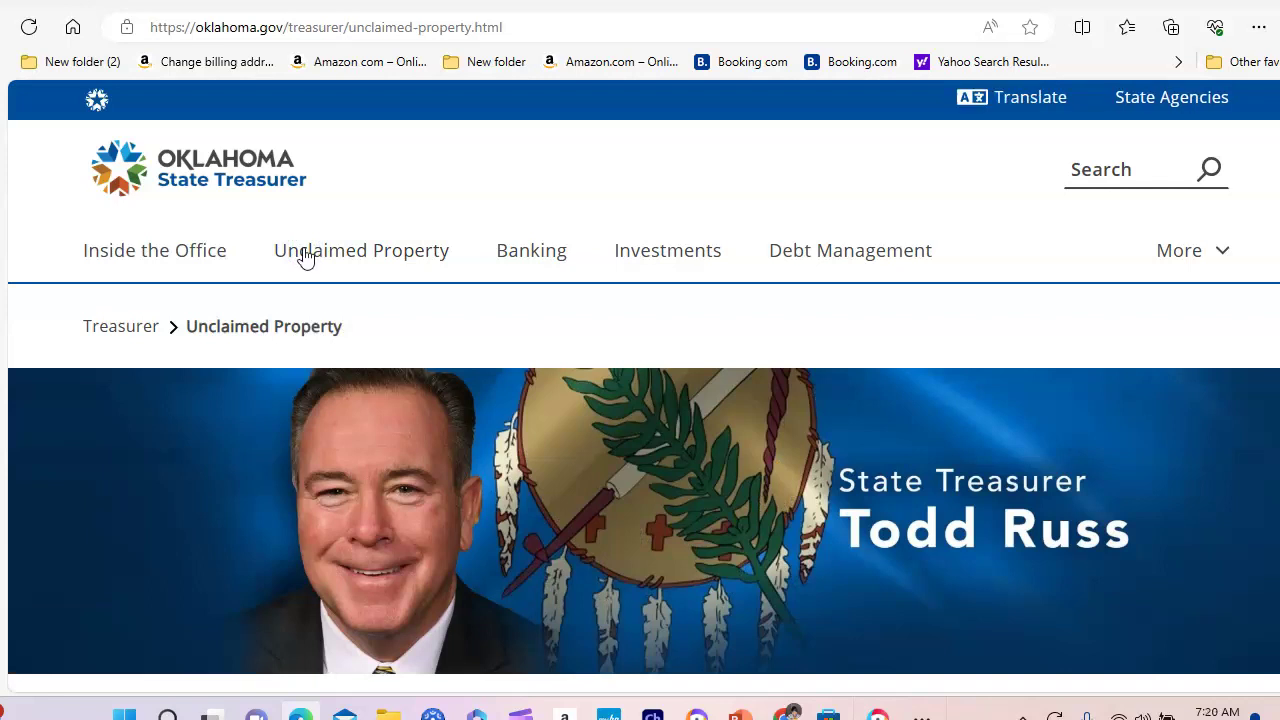
{"action": "left_click", "coordinate": [334, 249]}
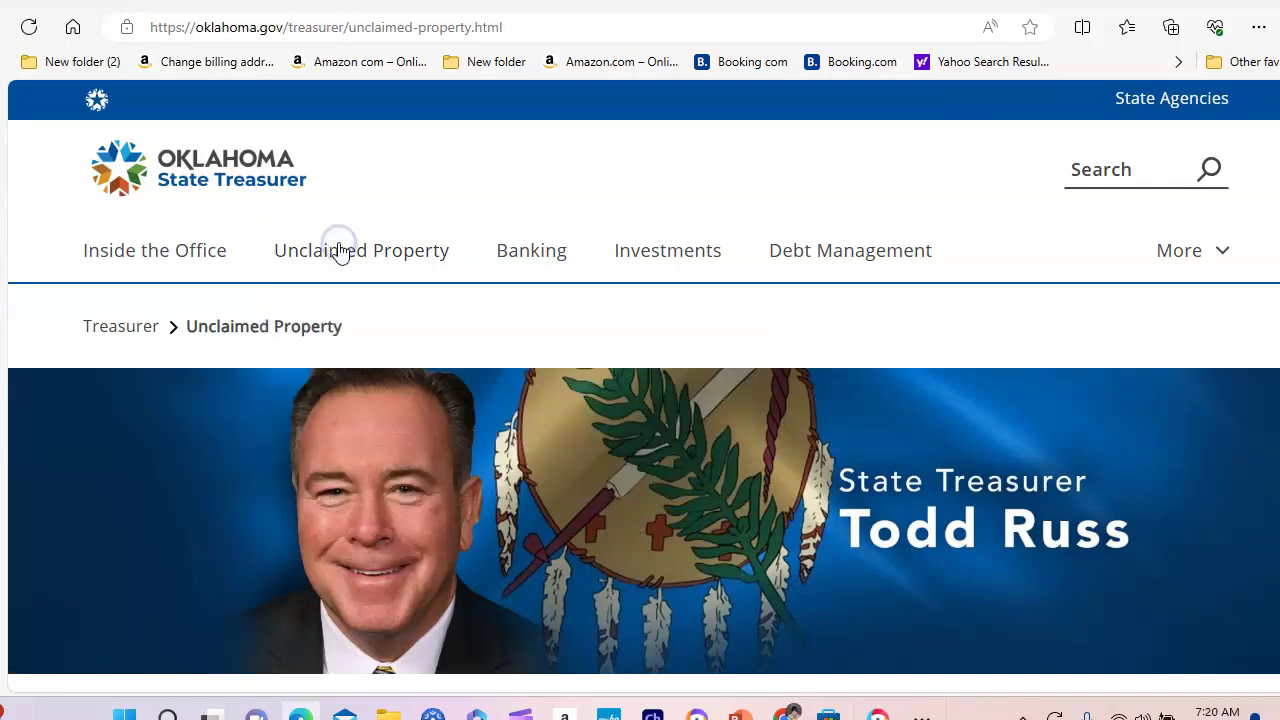
Step: Open the Search Unclaimed Property form and scroll down to its name fields
{"action": "mouse_move", "coordinate": [458, 275]}
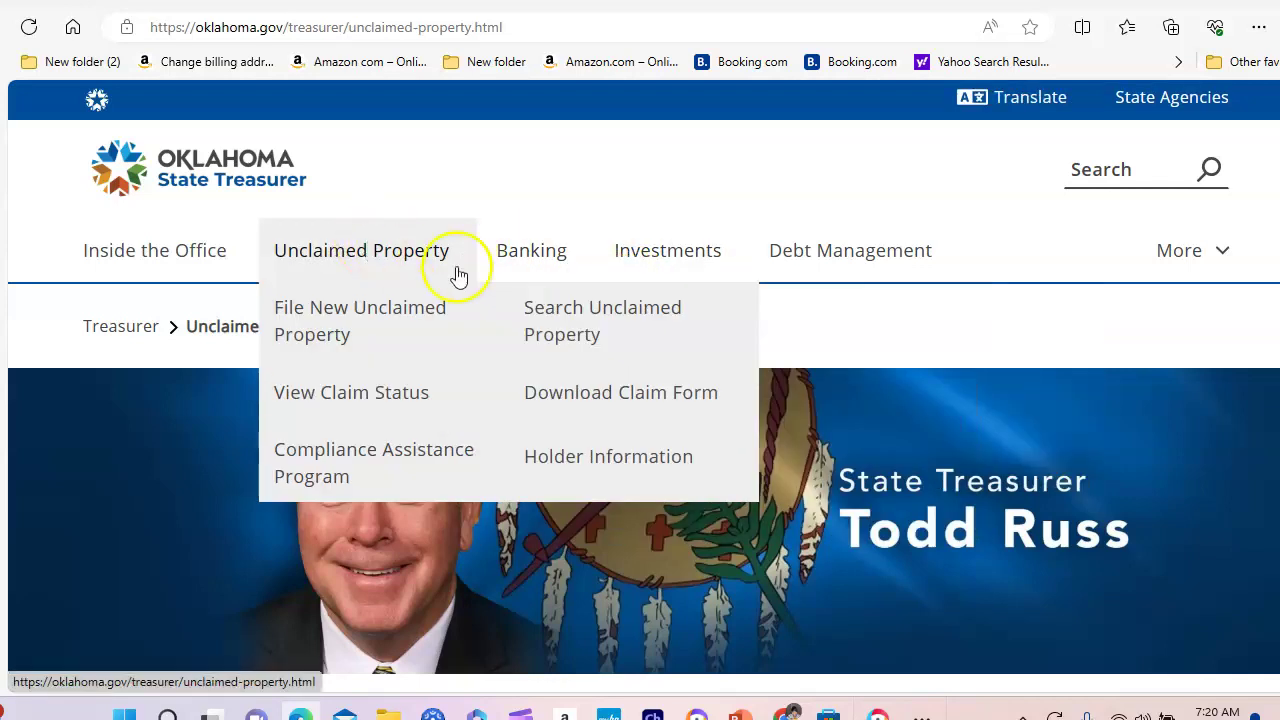
{"action": "left_click", "coordinate": [612, 326]}
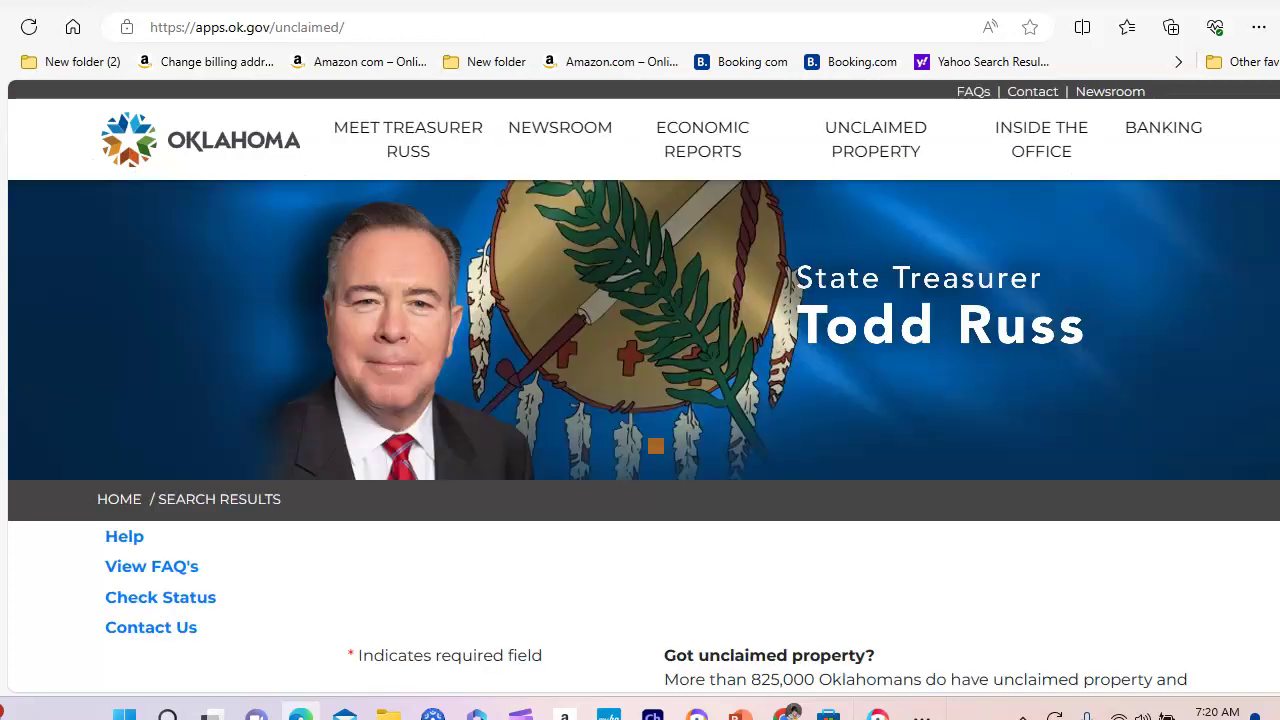
{"action": "scroll", "coordinate": [640, 386], "scroll_direction": "down", "scroll_amount": 3}
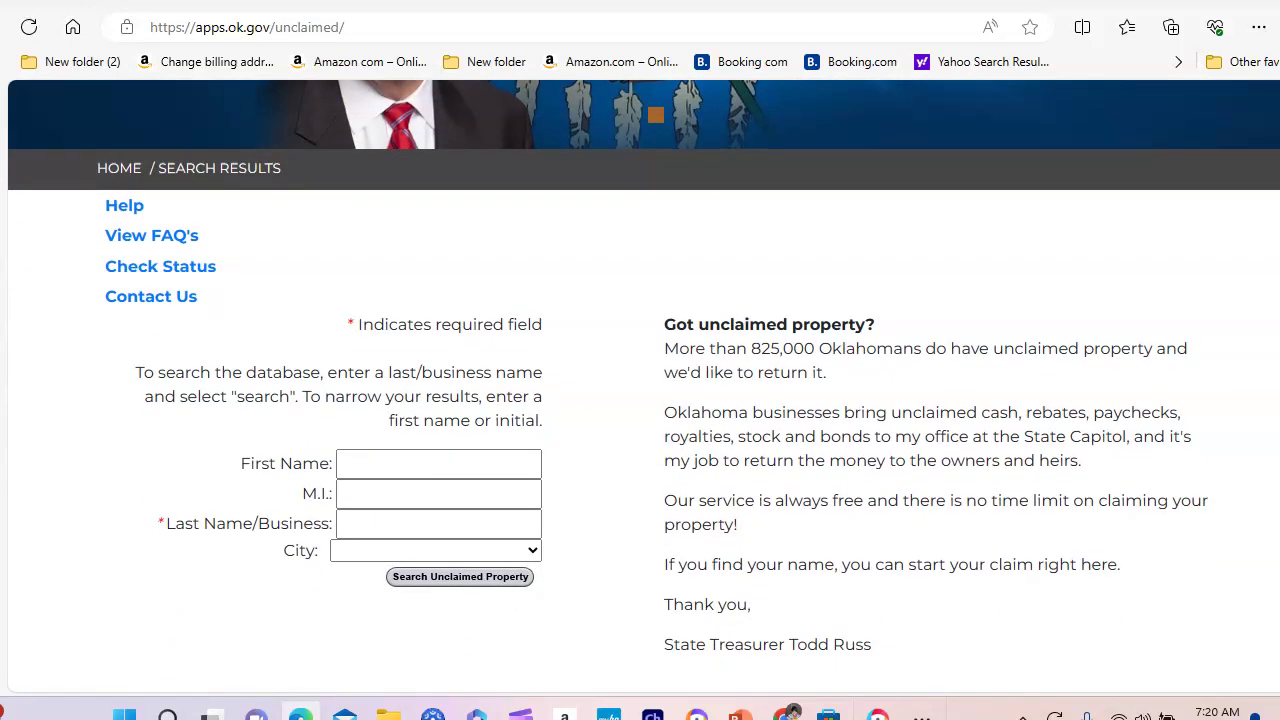
{"action": "scroll", "coordinate": [640, 386], "scroll_direction": "down", "scroll_amount": 1}
Step: Search by the person's first and last name, which finds no matching records
{"action": "left_click", "coordinate": [435, 442]}
{"action": "type", "text": "ST"}
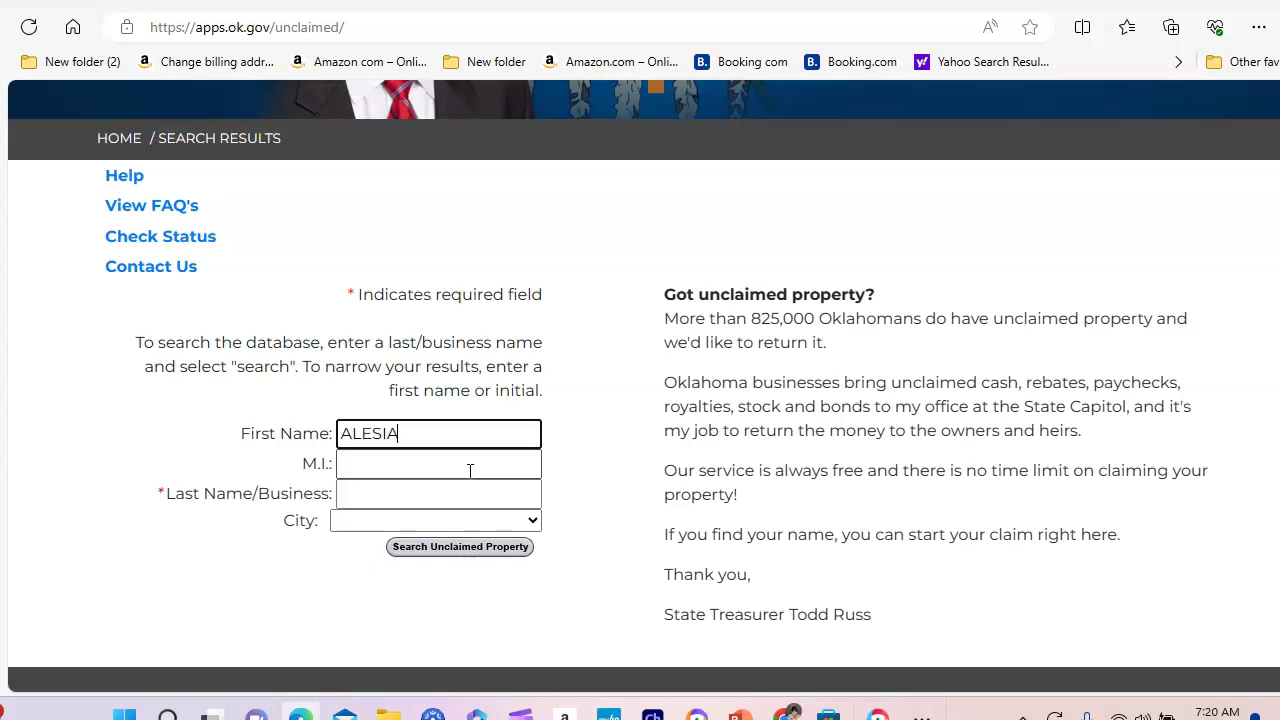
{"action": "left_click", "coordinate": [432, 497]}
{"action": "type", "text": "gR"}
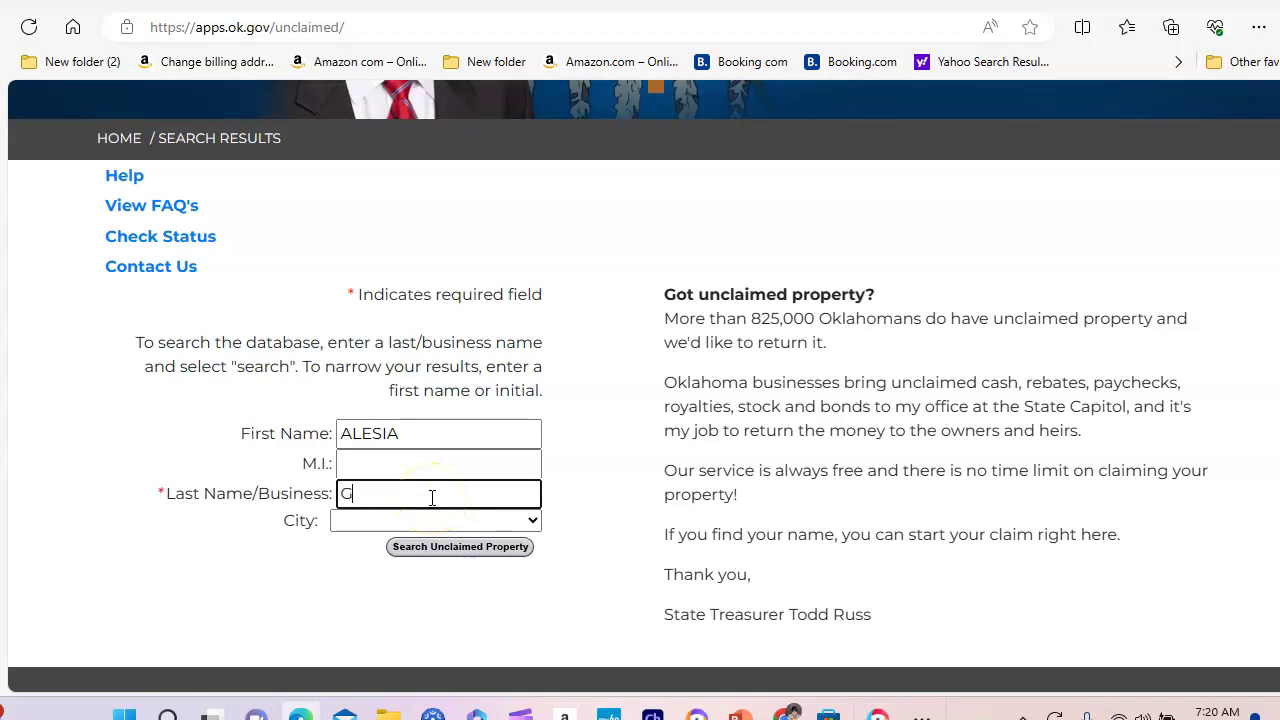
{"action": "left_click", "coordinate": [535, 524]}
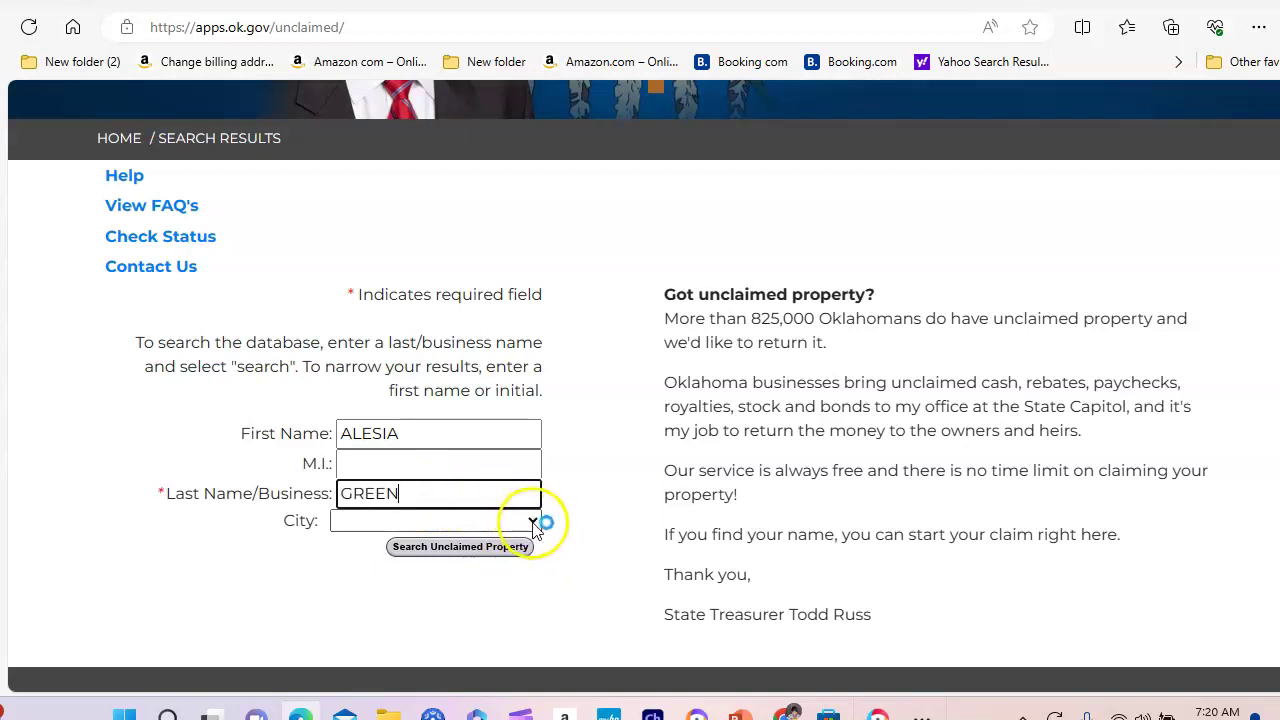
{"action": "left_click", "coordinate": [481, 549]}
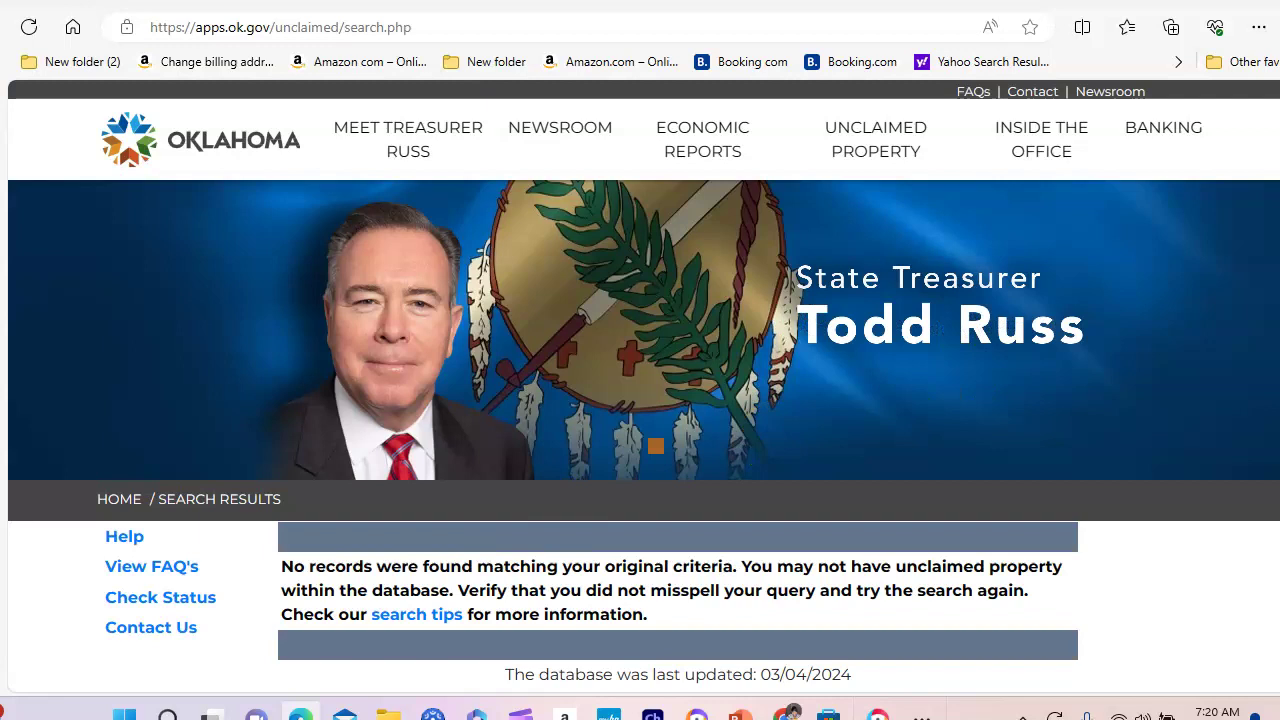
Step: Return to the search form and enter another person's first and last name
{"action": "scroll", "coordinate": [644, 386], "scroll_direction": "down", "scroll_amount": 3}
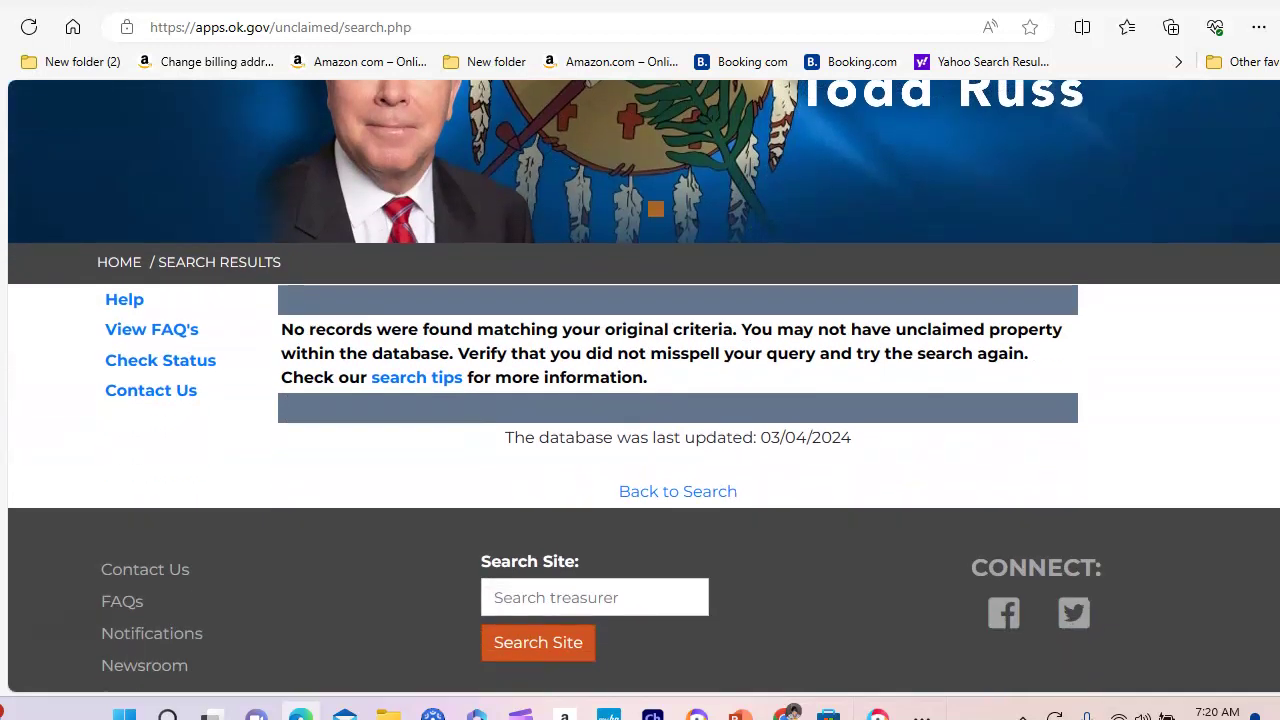
{"action": "left_click", "coordinate": [680, 494]}
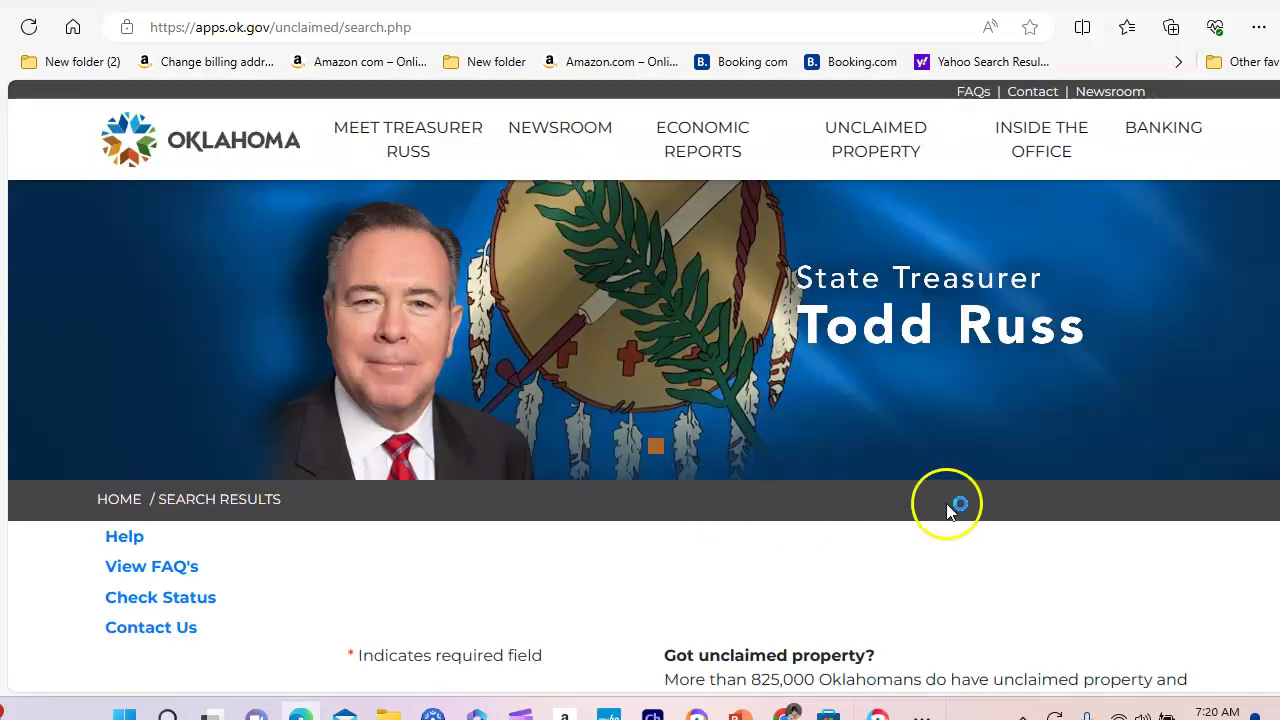
{"action": "scroll", "coordinate": [644, 386], "scroll_direction": "down", "scroll_amount": 3}
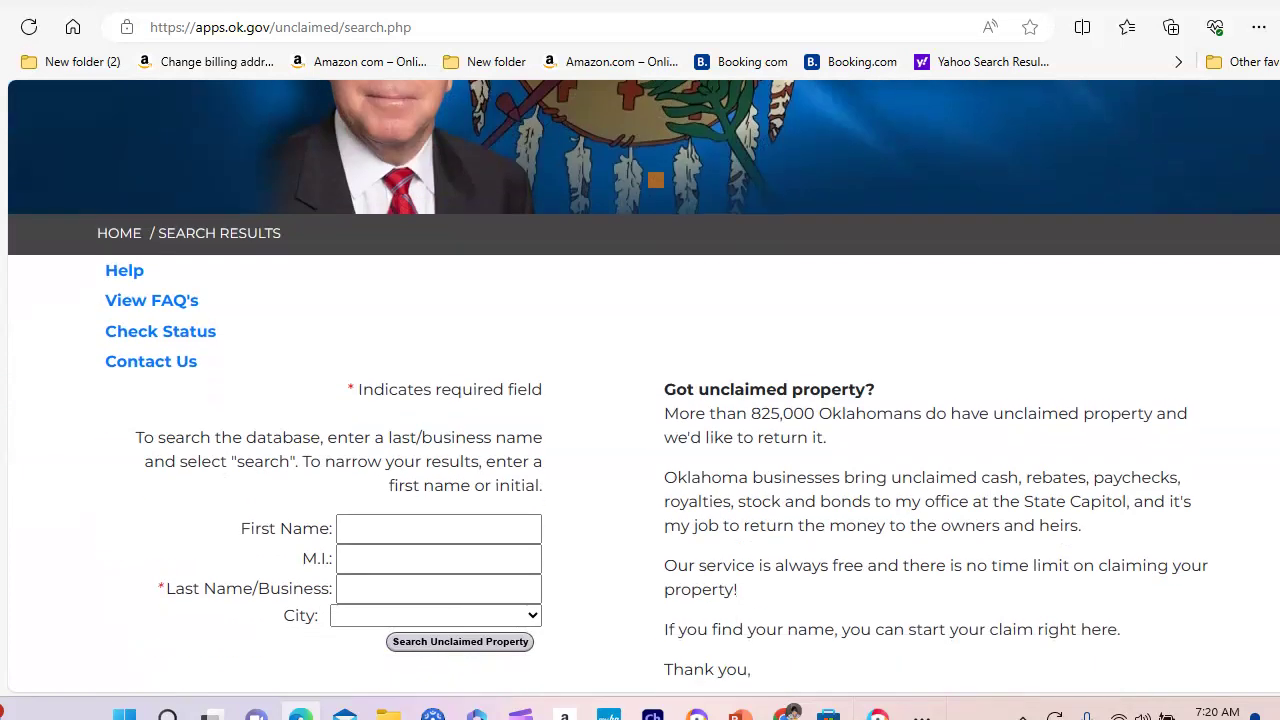
{"action": "left_click", "coordinate": [425, 532]}
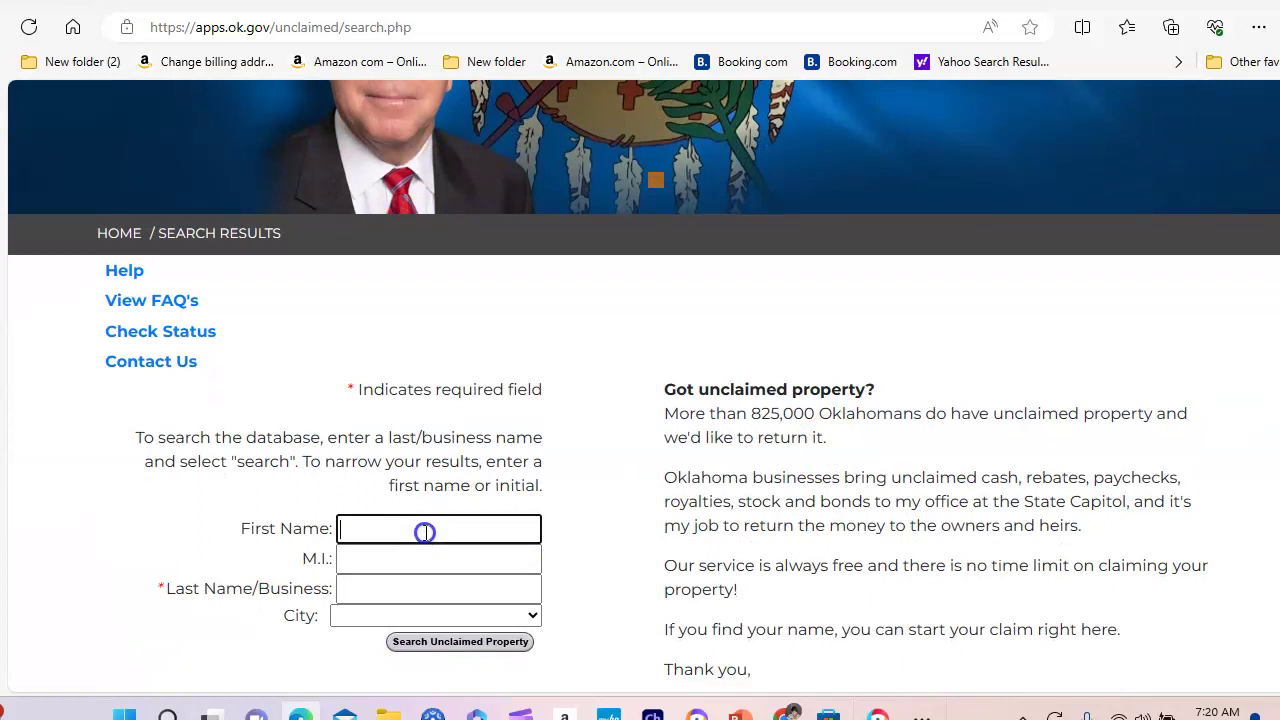
{"action": "left_click", "coordinate": [443, 599]}
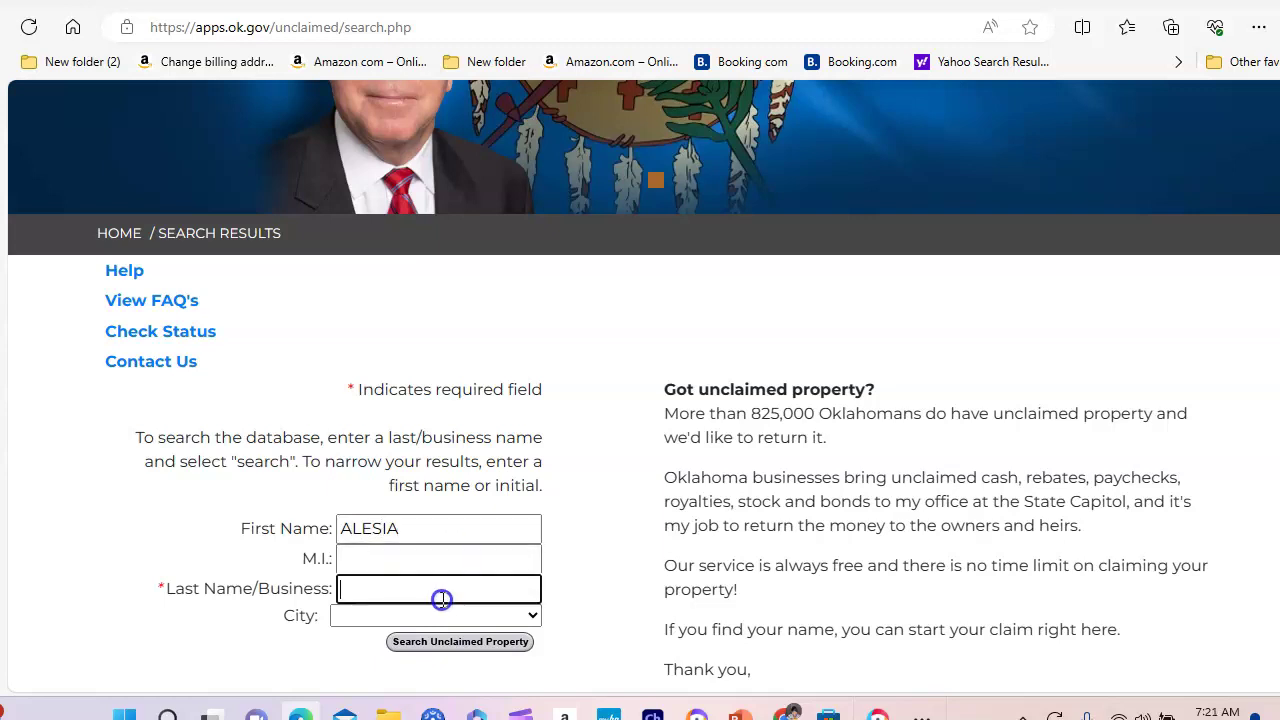
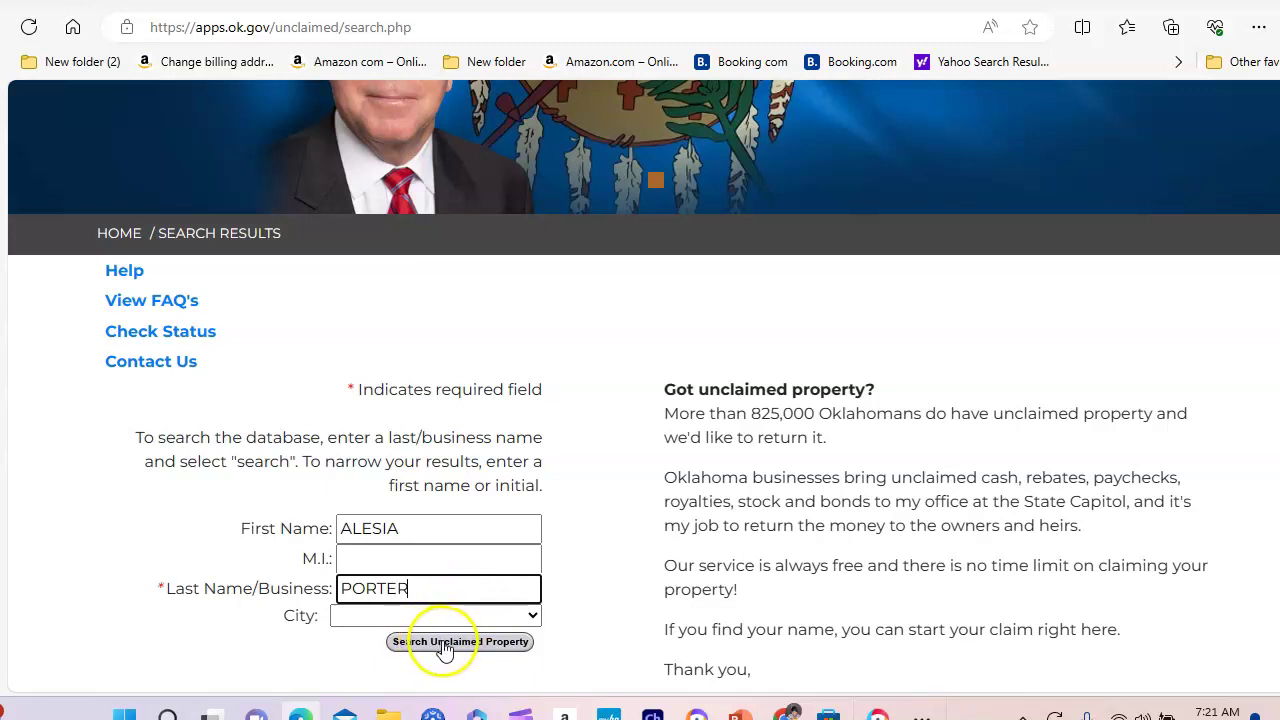
Step: Set the city filter to Lawton and run the search, which finds no records
{"action": "left_click", "coordinate": [524, 617]}
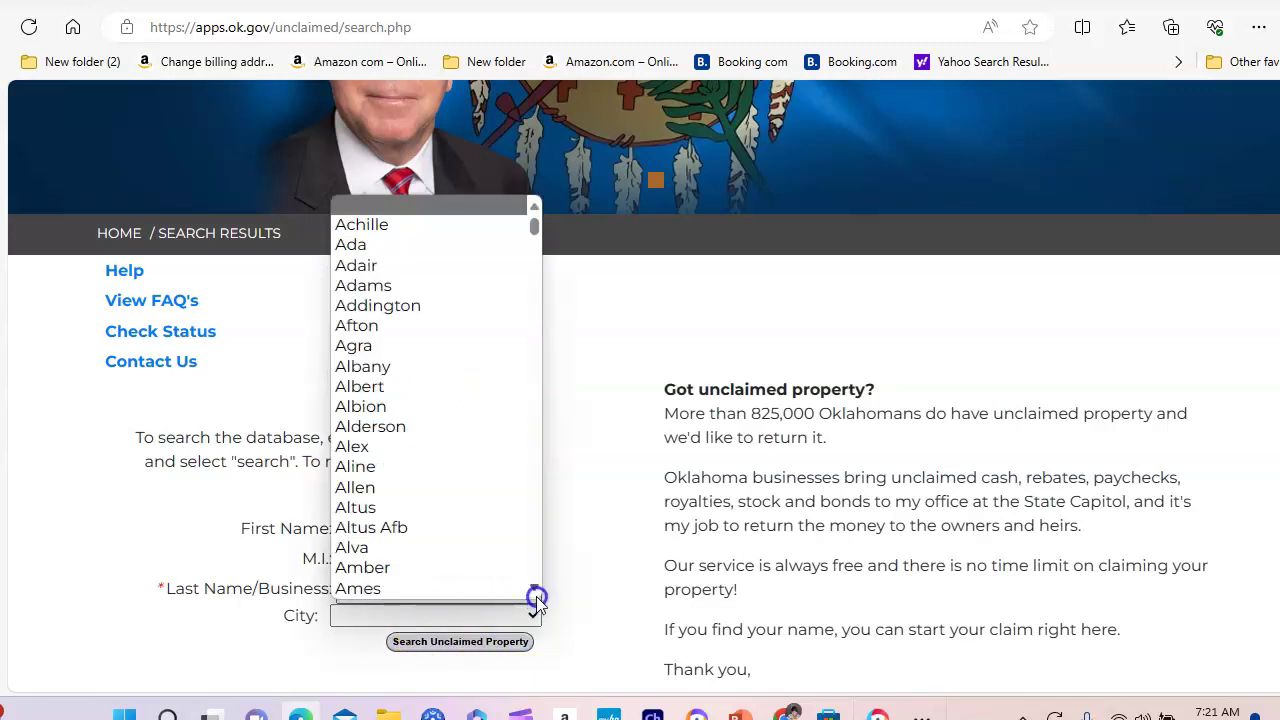
{"action": "scroll", "coordinate": [539, 590], "scroll_direction": "down", "scroll_amount": 20}
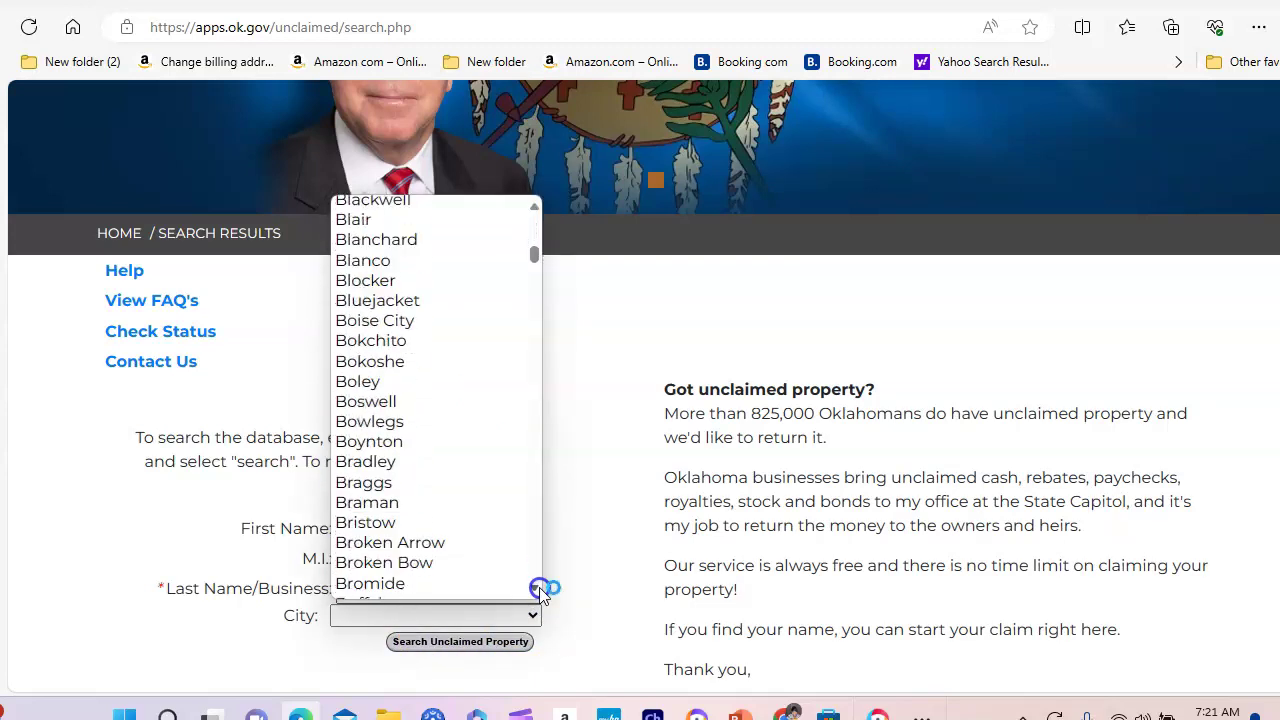
{"action": "scroll", "coordinate": [539, 590], "scroll_direction": "down", "scroll_amount": 17}
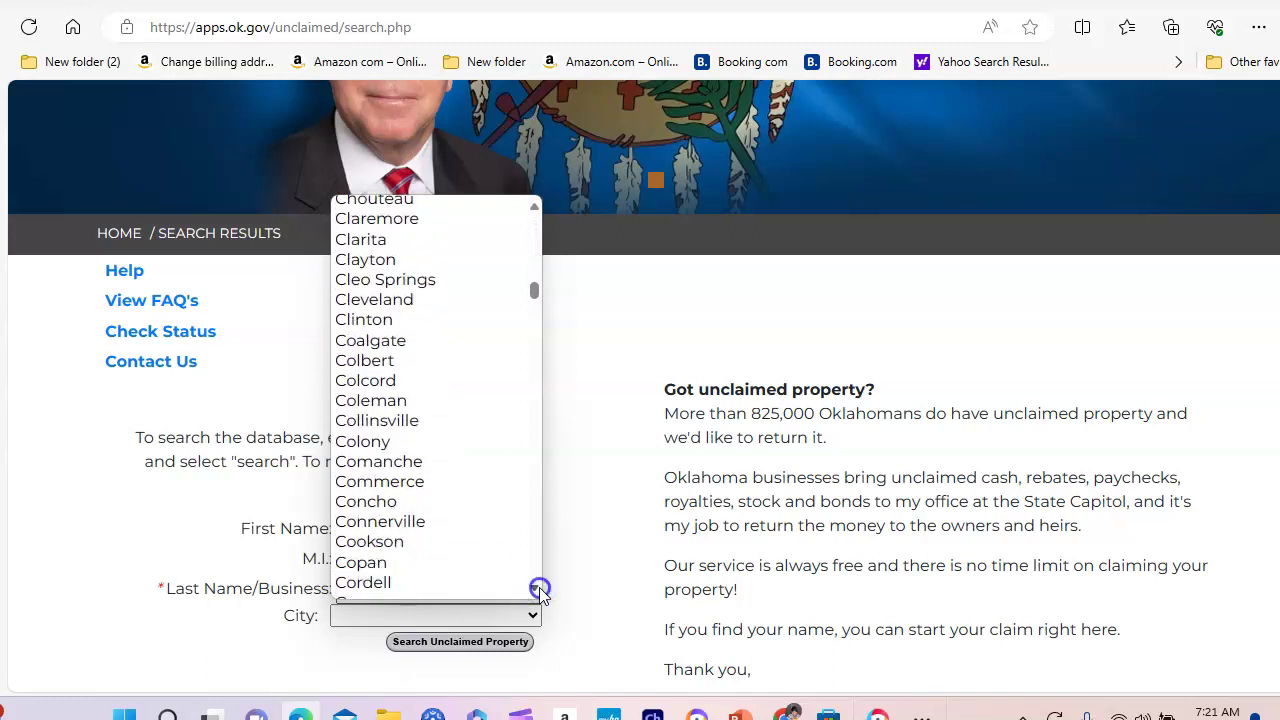
{"action": "scroll", "coordinate": [539, 590], "scroll_direction": "down", "scroll_amount": 9}
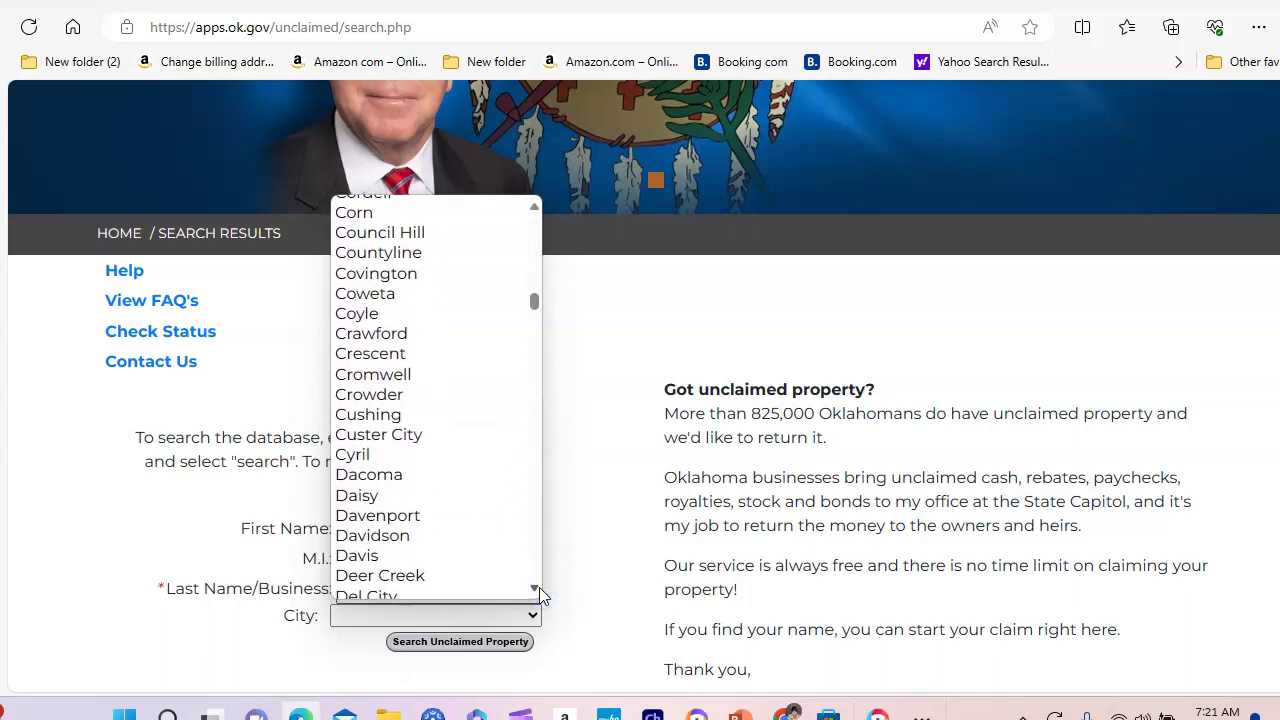
{"action": "scroll", "coordinate": [539, 590], "scroll_direction": "down", "scroll_amount": 11}
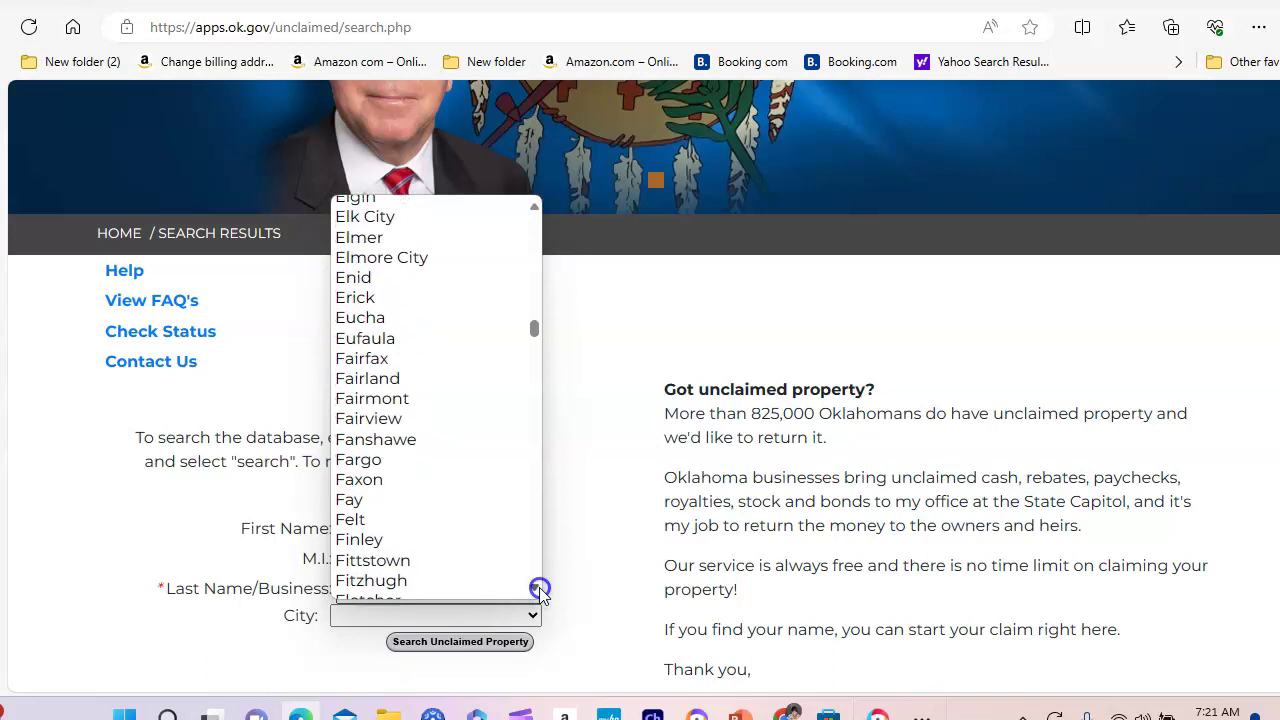
{"action": "scroll", "coordinate": [539, 590], "scroll_direction": "down", "scroll_amount": 7}
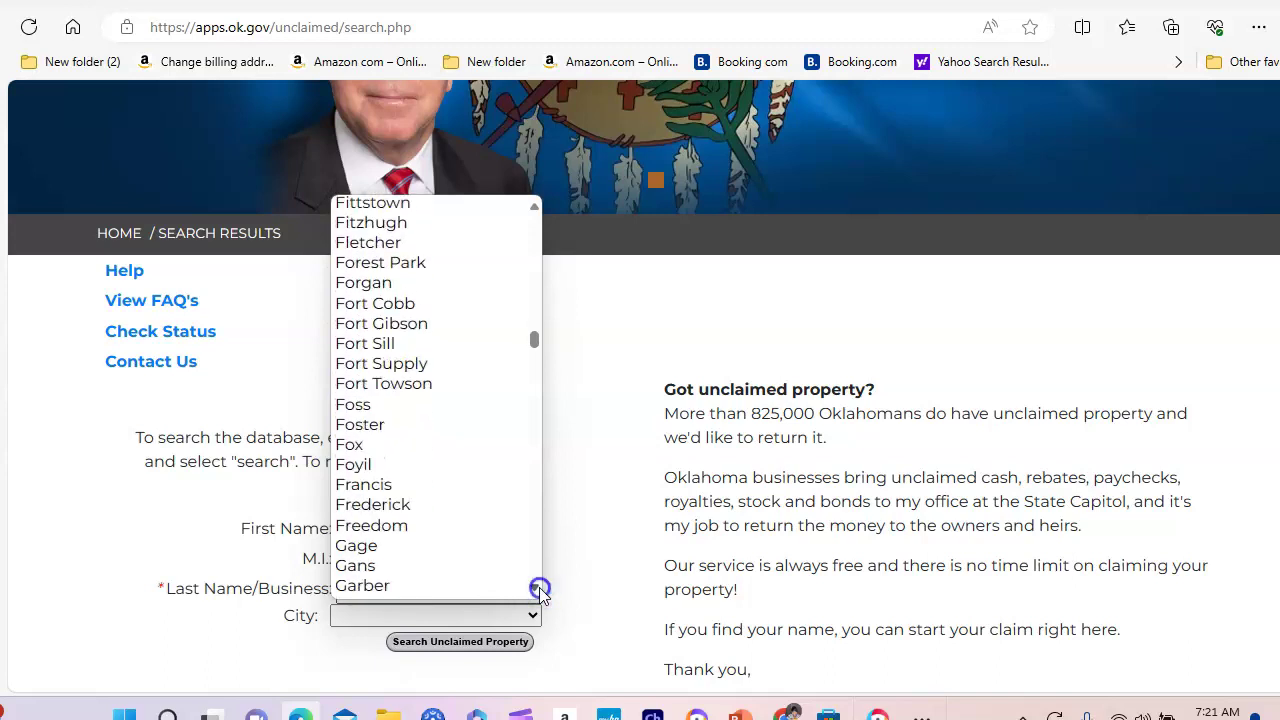
{"action": "scroll", "coordinate": [539, 590], "scroll_direction": "down", "scroll_amount": 13}
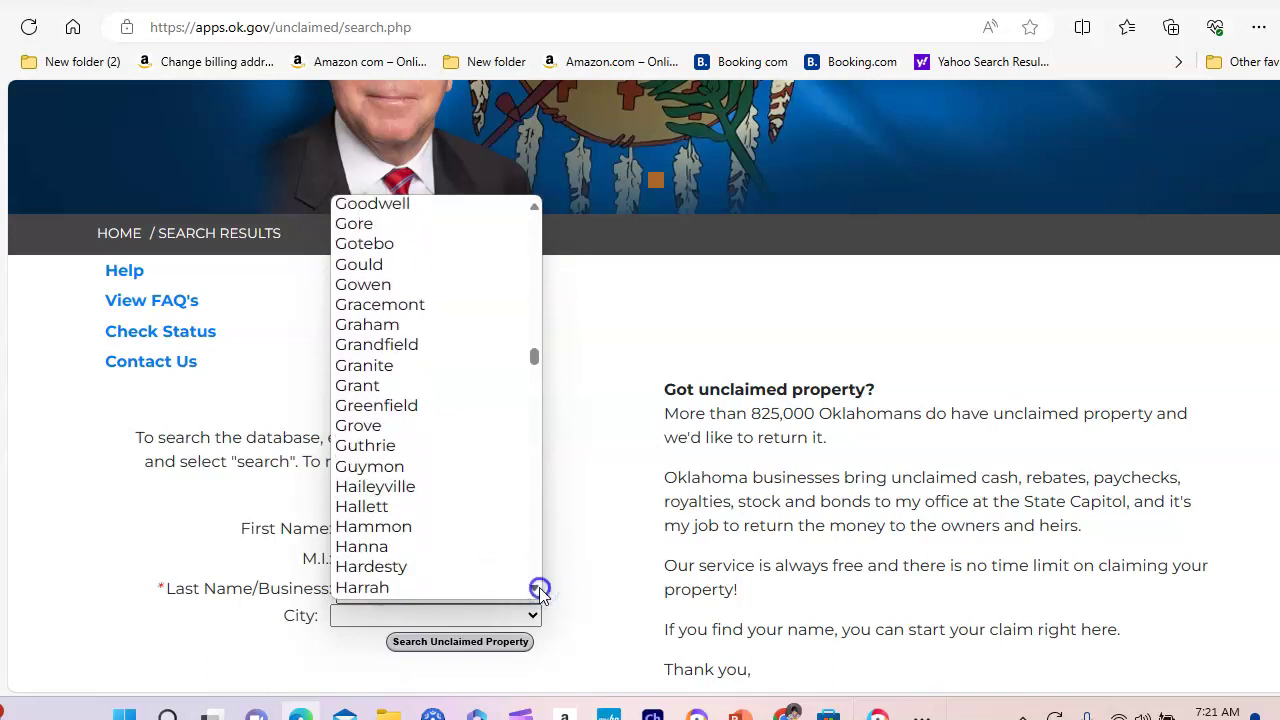
{"action": "scroll", "coordinate": [539, 587], "scroll_direction": "down", "scroll_amount": 6}
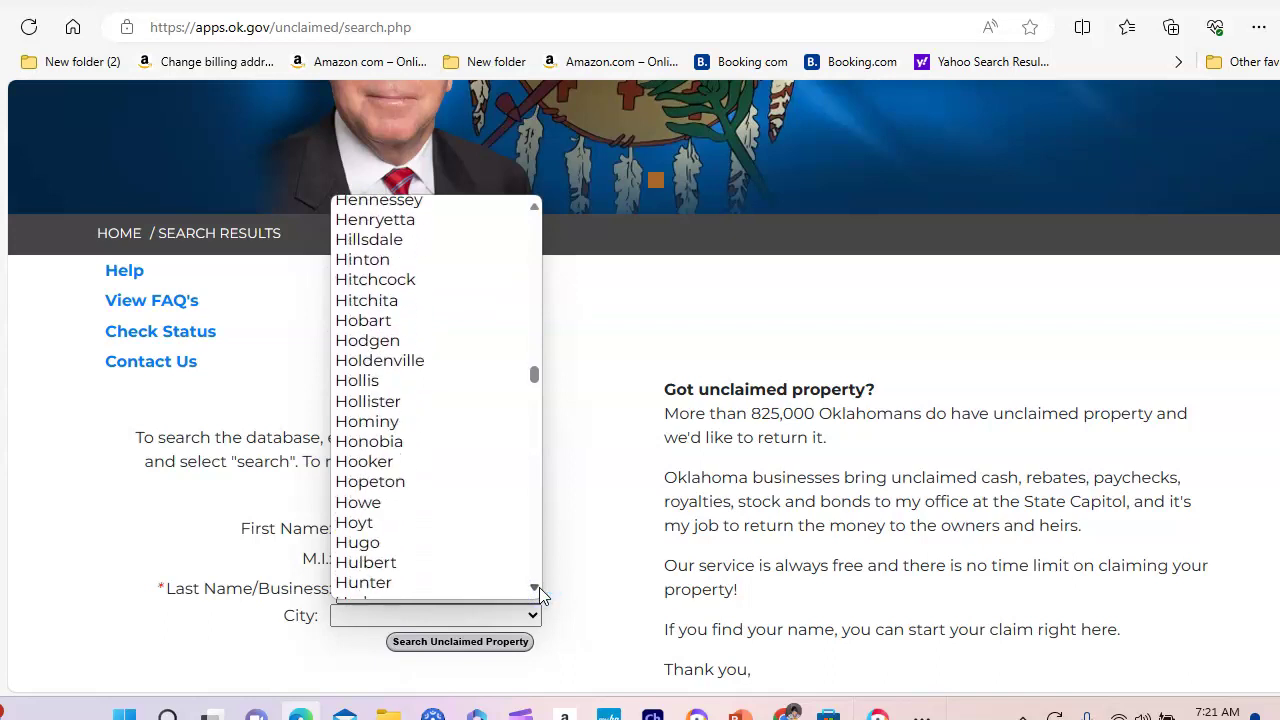
{"action": "scroll", "coordinate": [539, 587], "scroll_direction": "down", "scroll_amount": 7}
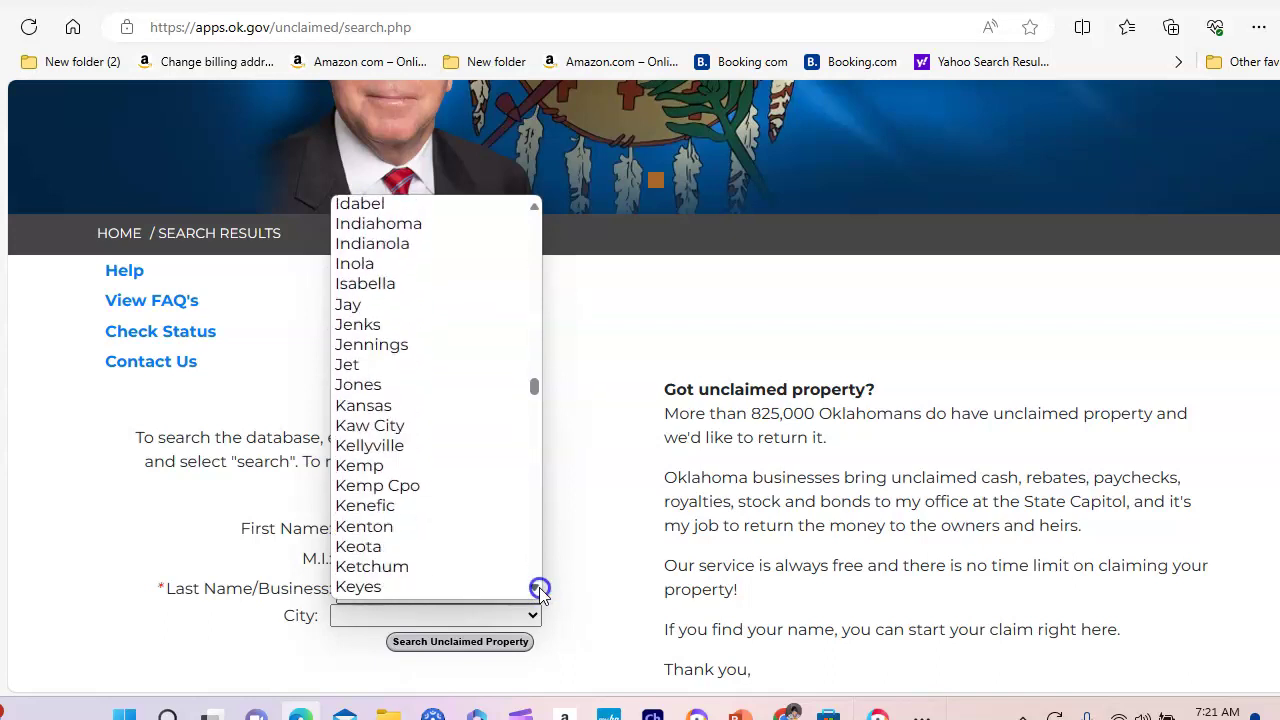
{"action": "scroll", "coordinate": [539, 587], "scroll_direction": "down", "scroll_amount": 6}
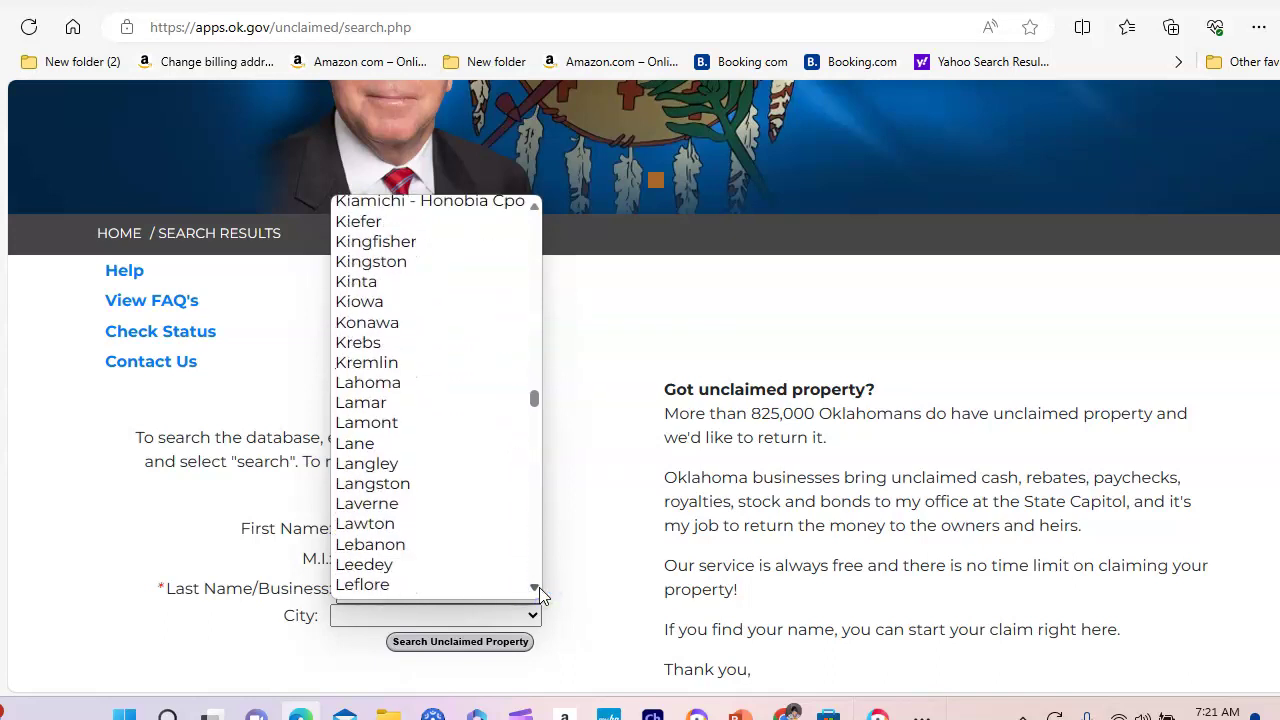
{"action": "left_click", "coordinate": [457, 523]}
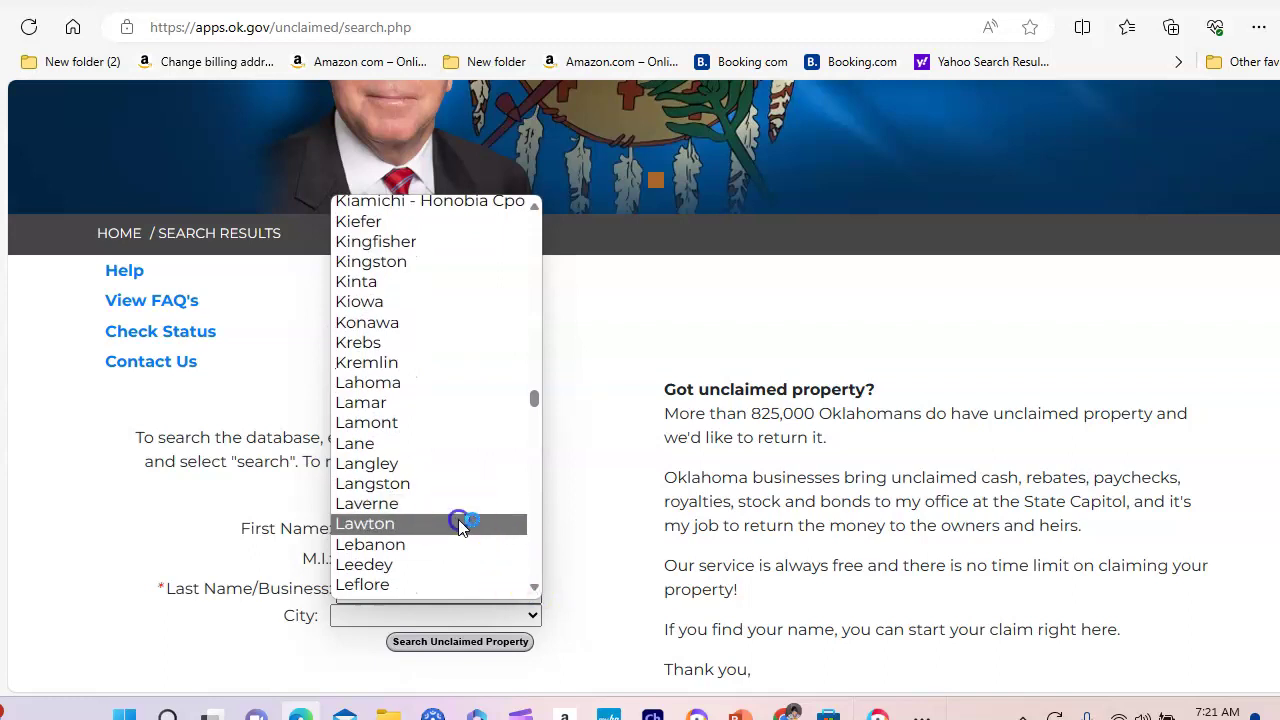
{"action": "left_click", "coordinate": [478, 642]}
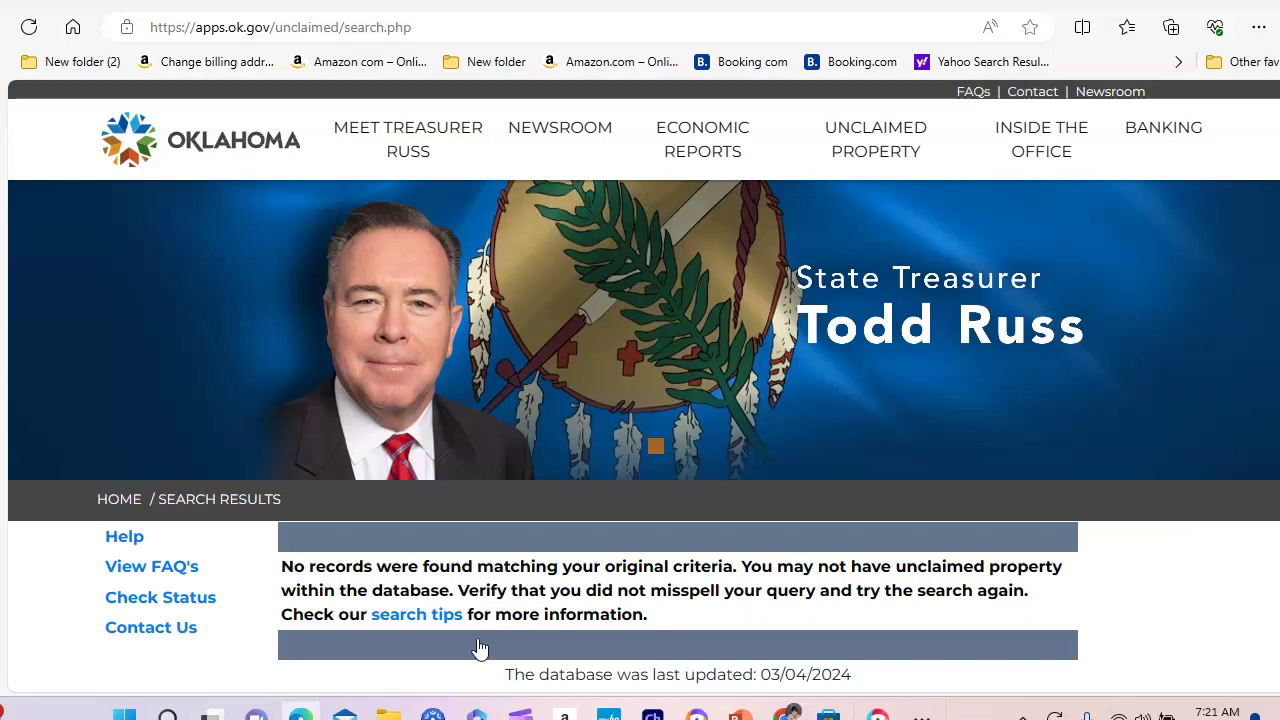
Step: Search for last name PORTER with first initial A, returning 128 matches
{"action": "scroll", "coordinate": [695, 468], "scroll_direction": "down", "scroll_amount": 3}
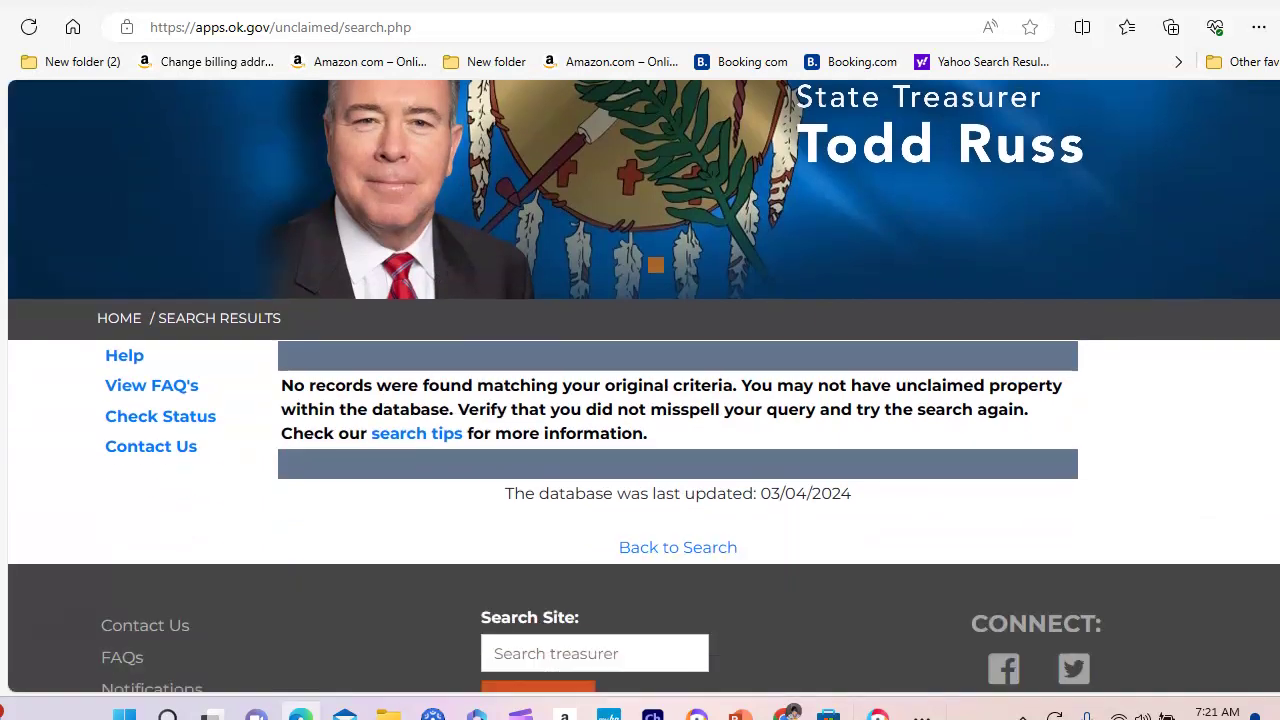
{"action": "left_click", "coordinate": [674, 472]}
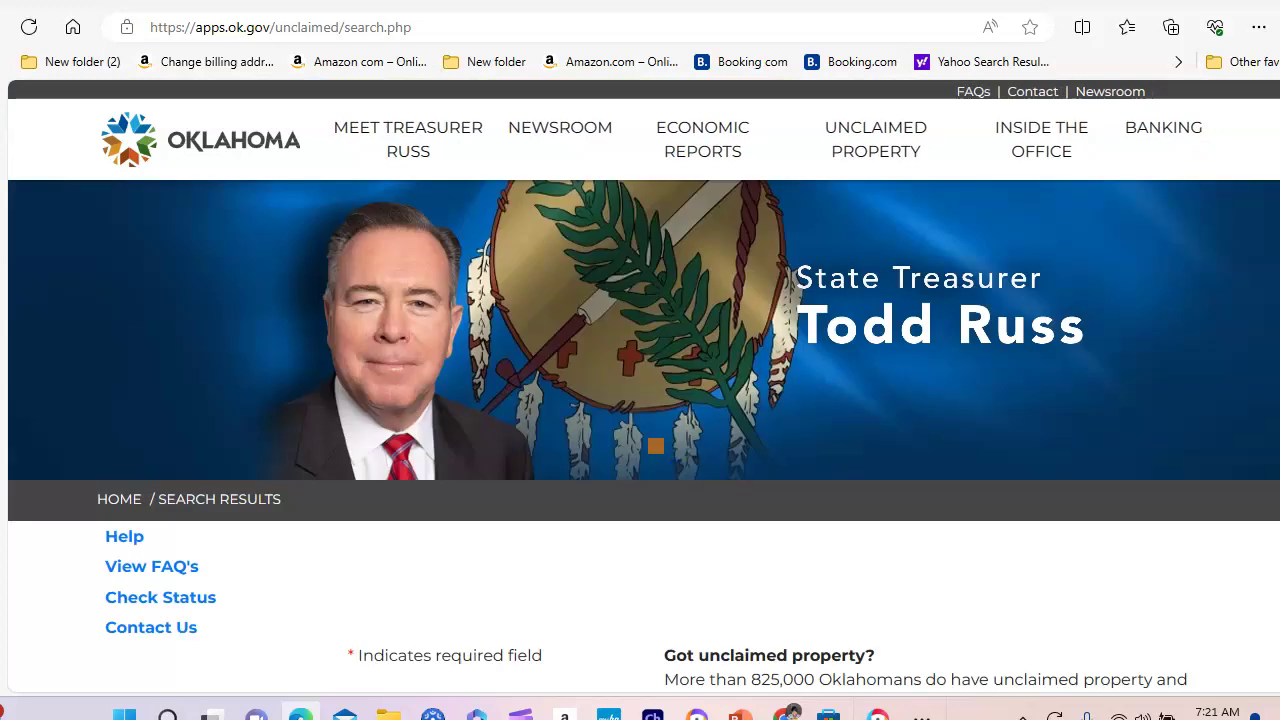
{"action": "scroll", "coordinate": [640, 400], "scroll_direction": "down", "scroll_amount": 3}
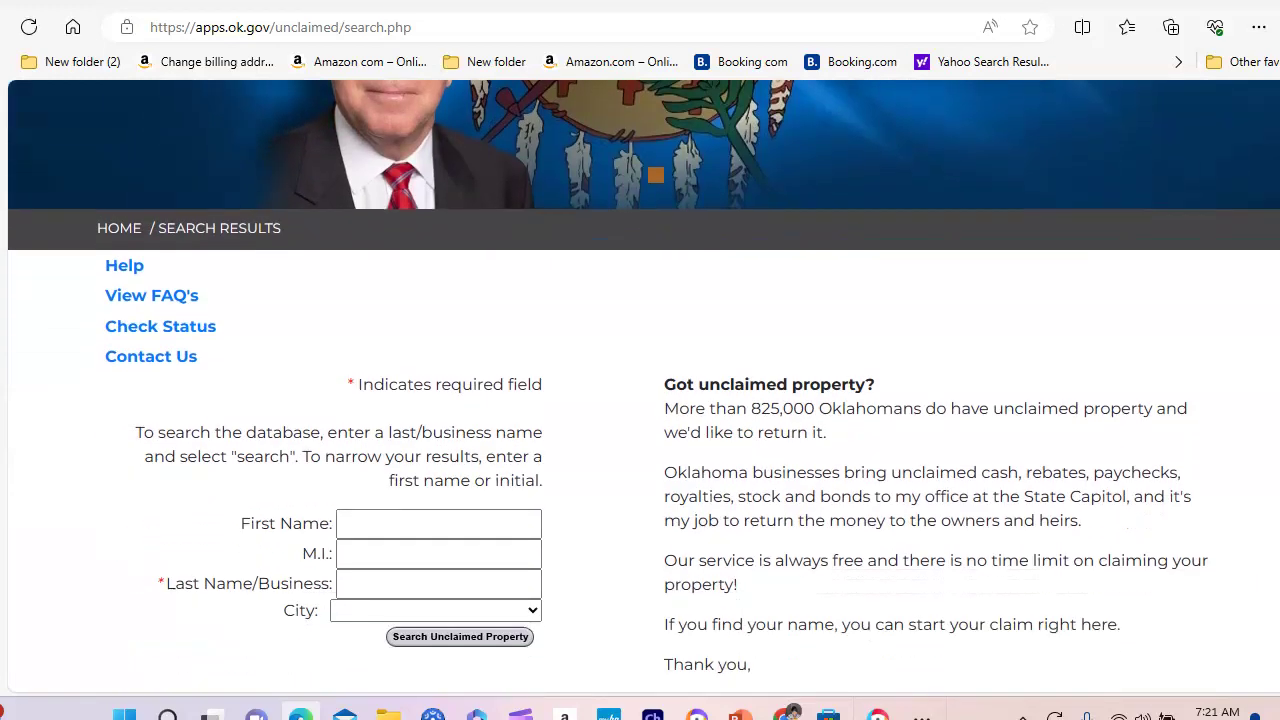
{"action": "left_click", "coordinate": [439, 524]}
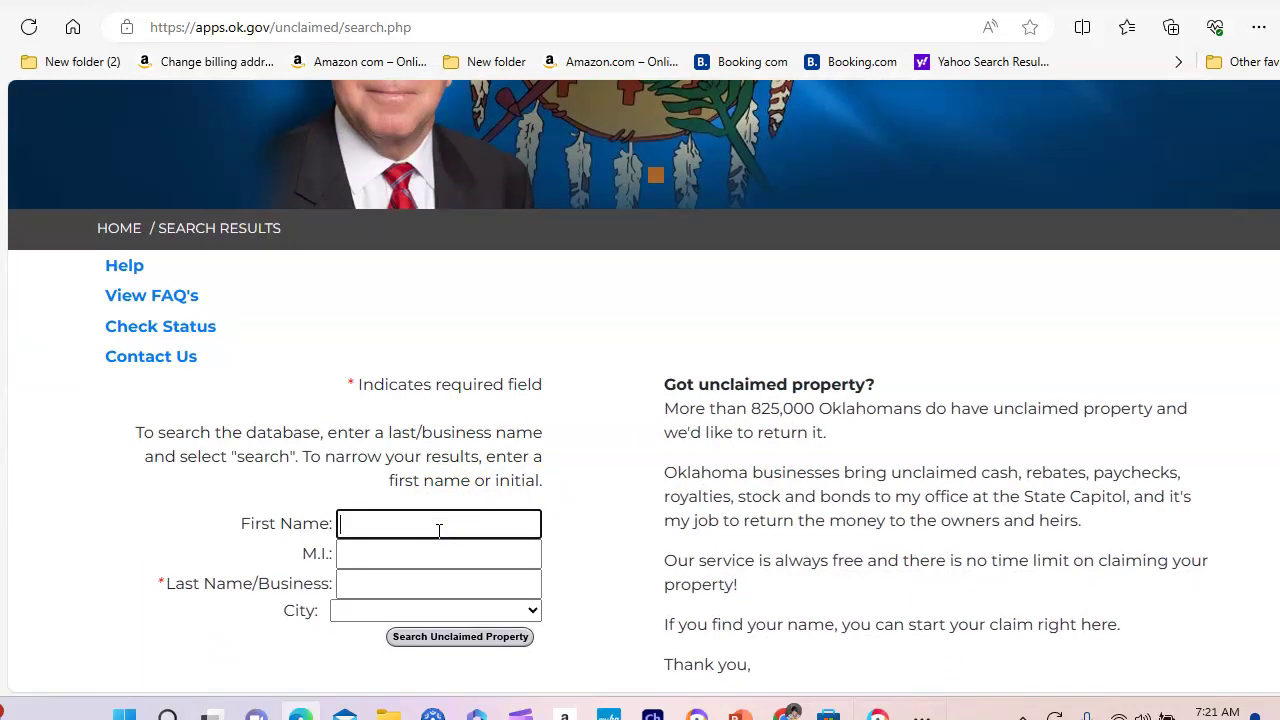
{"action": "left_click", "coordinate": [435, 584]}
{"action": "type", "text": "PORTER"}
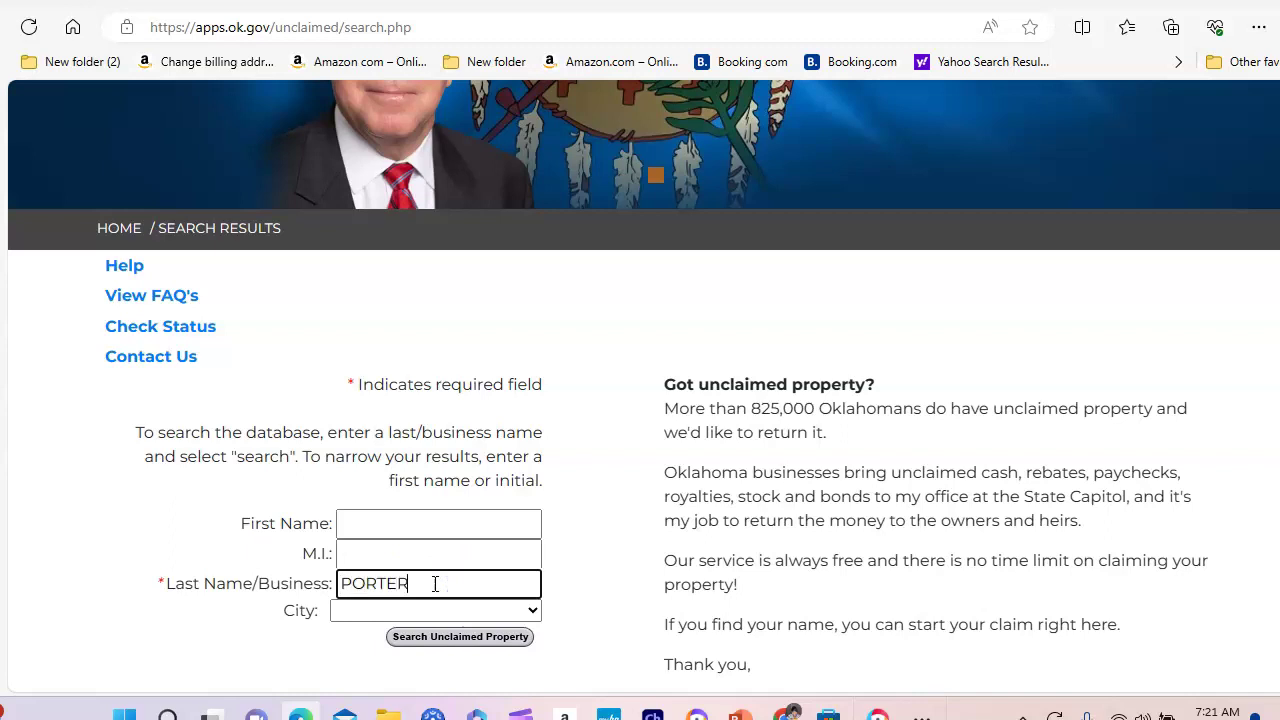
{"action": "left_click", "coordinate": [424, 526]}
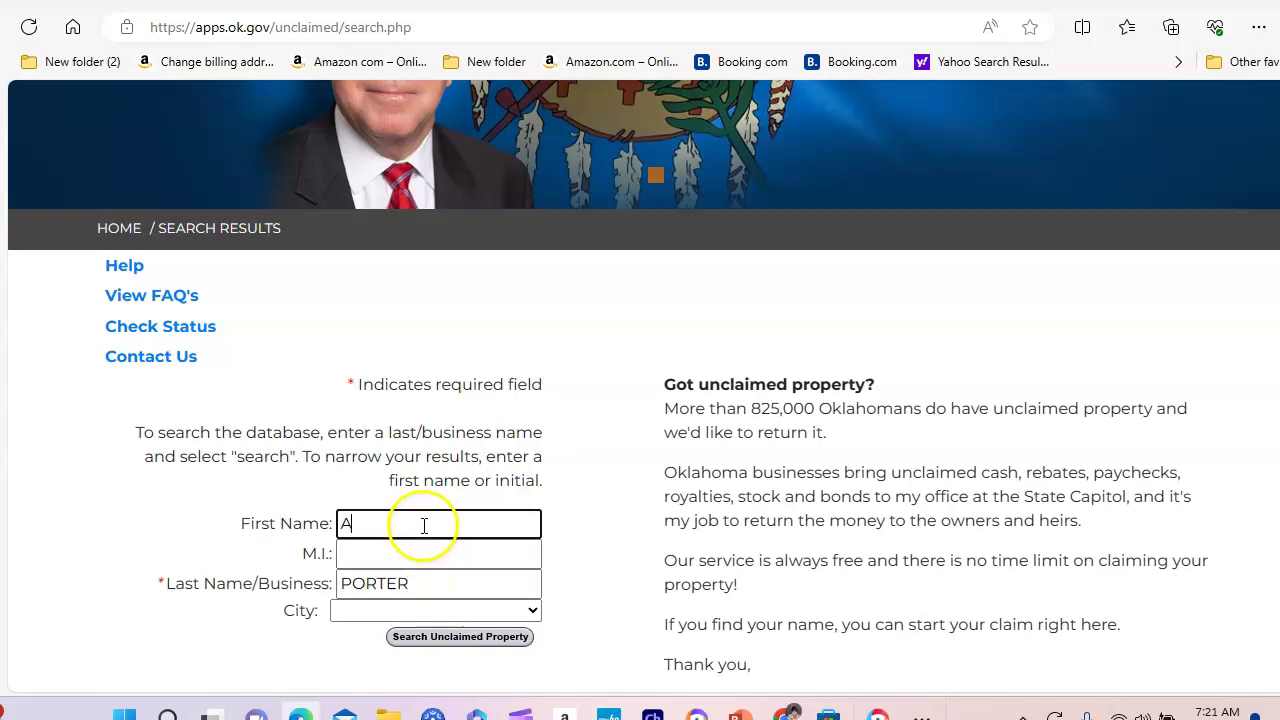
{"action": "left_click", "coordinate": [501, 637]}
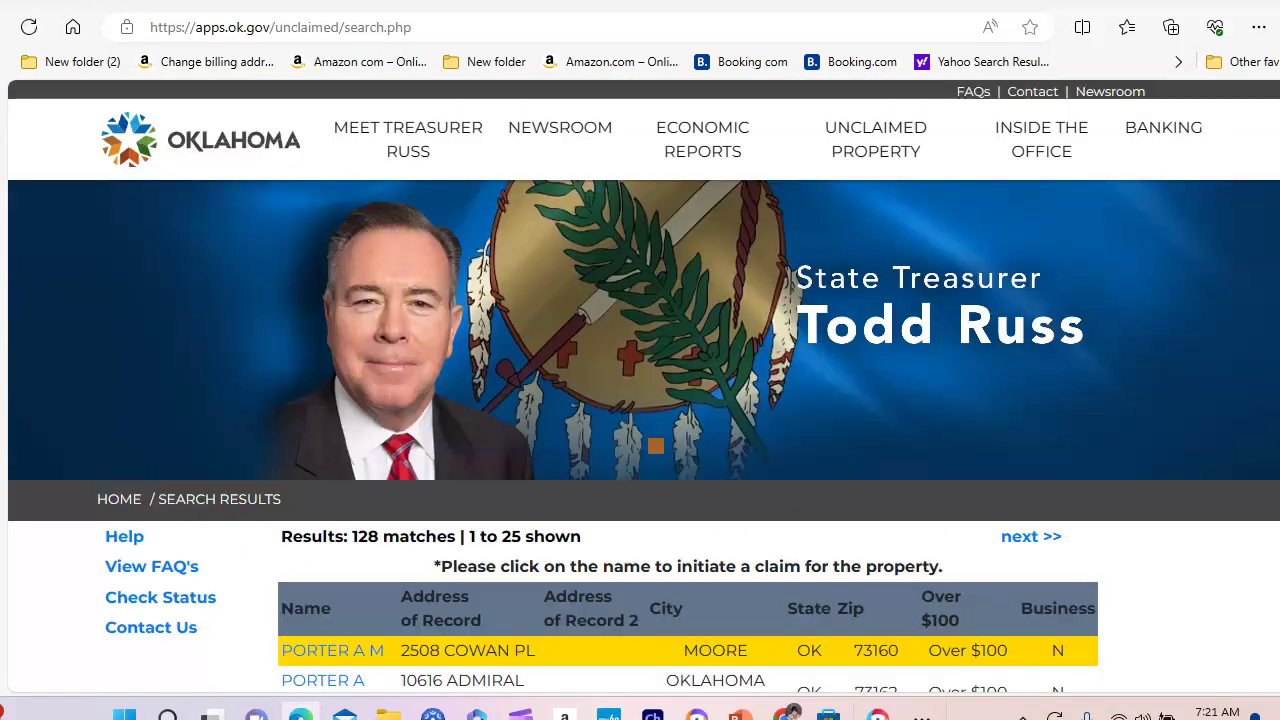
Step: Scroll through the first 25 of the 128 PORTER results to the page bottom
{"action": "scroll", "coordinate": [640, 400], "scroll_direction": "down", "scroll_amount": 2}
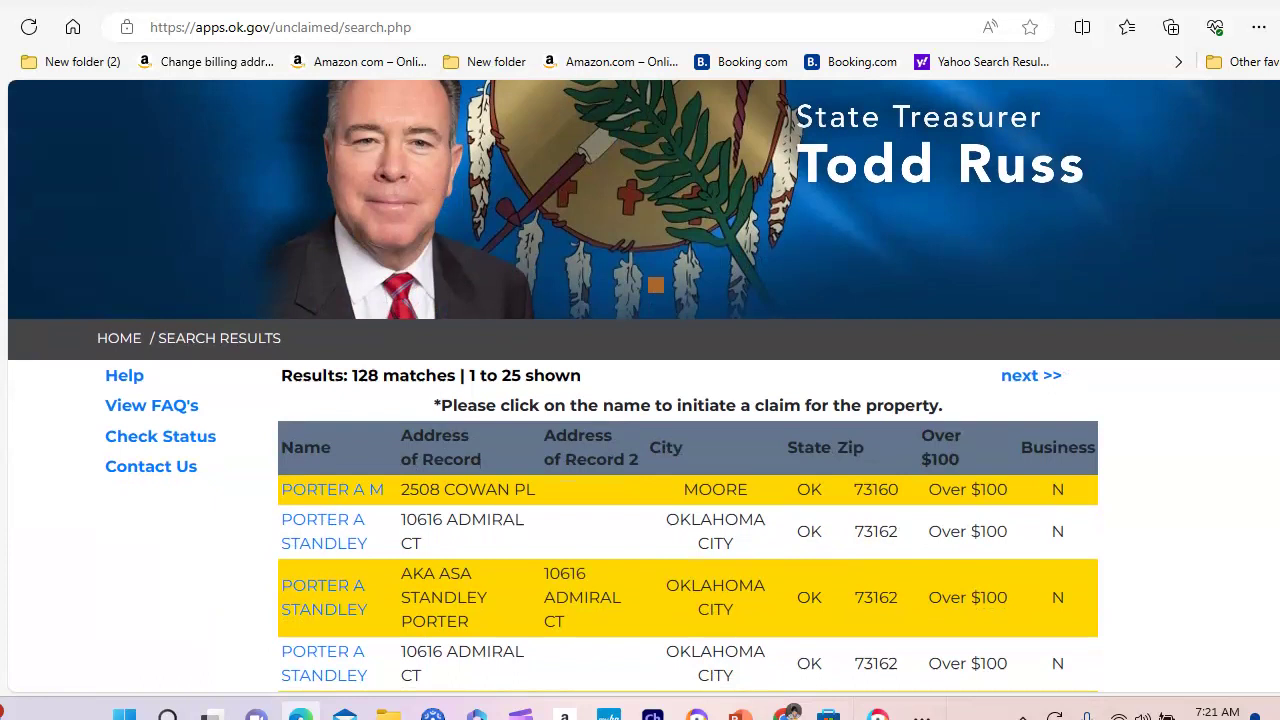
{"action": "scroll", "coordinate": [640, 400], "scroll_direction": "down", "scroll_amount": 3}
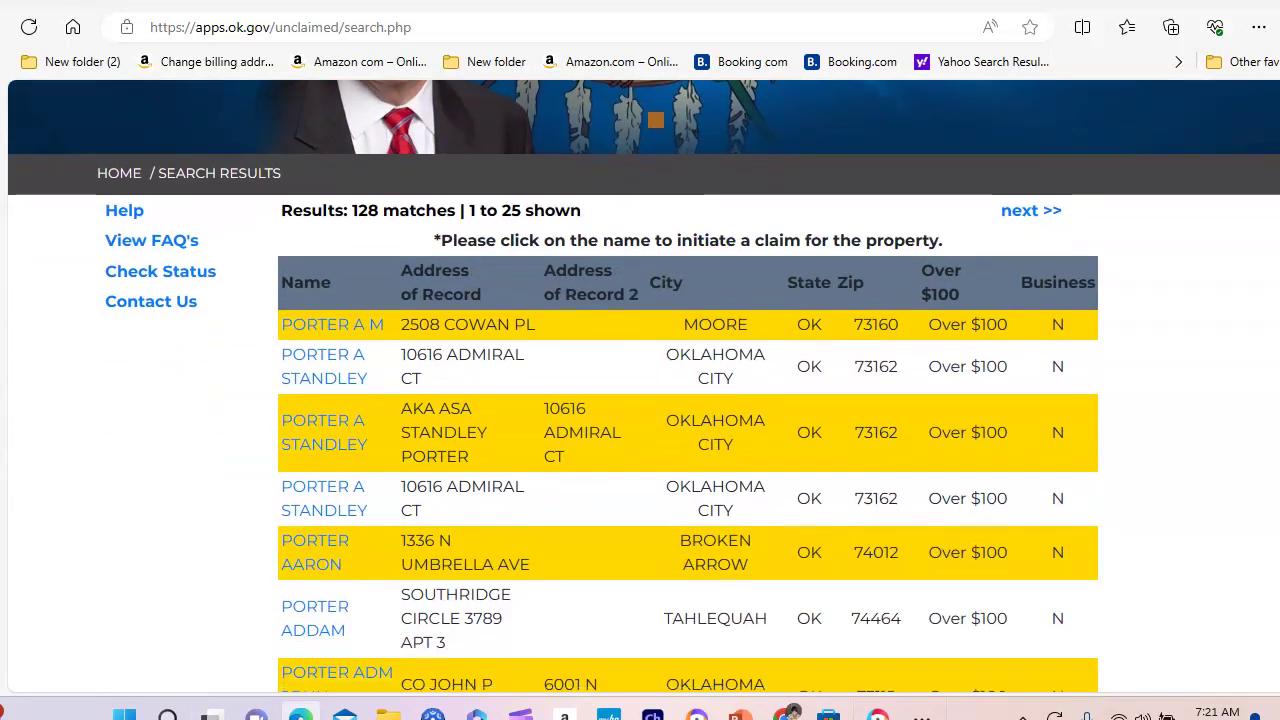
{"action": "scroll", "coordinate": [640, 400], "scroll_direction": "down", "scroll_amount": 1}
{"action": "scroll", "coordinate": [640, 400], "scroll_direction": "down", "scroll_amount": 1}
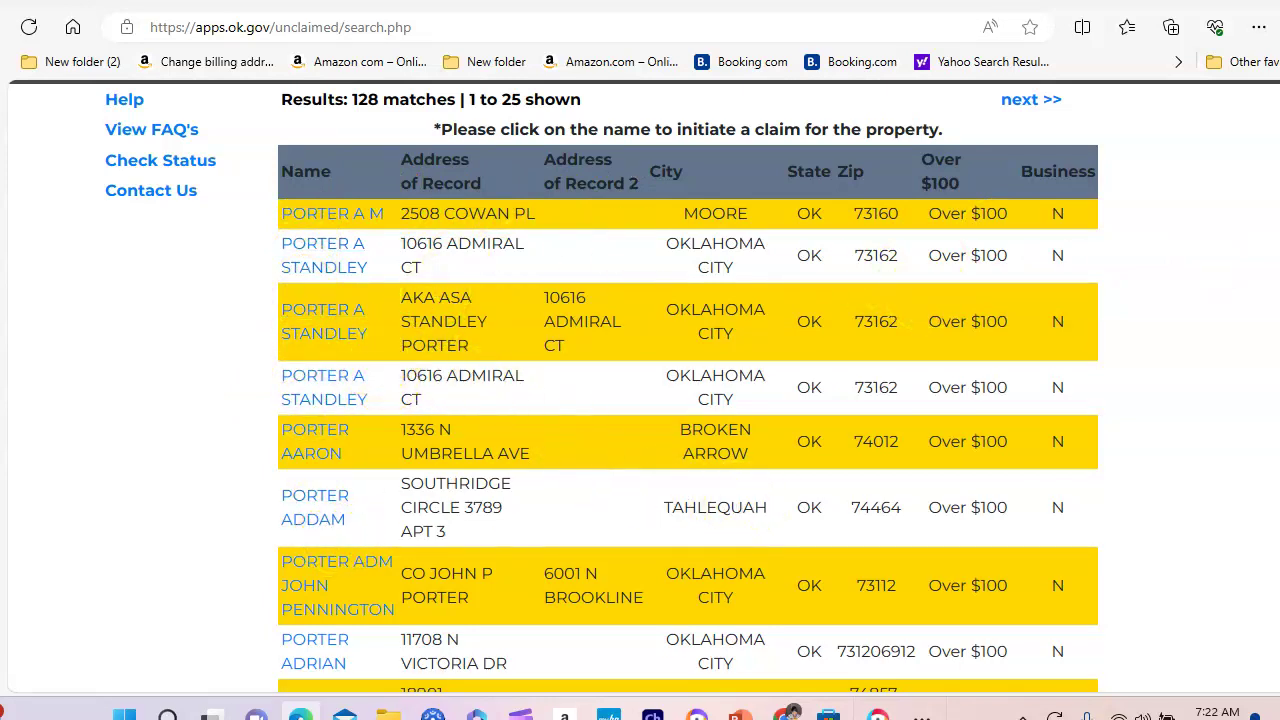
{"action": "scroll", "coordinate": [640, 400], "scroll_direction": "up", "scroll_amount": 2}
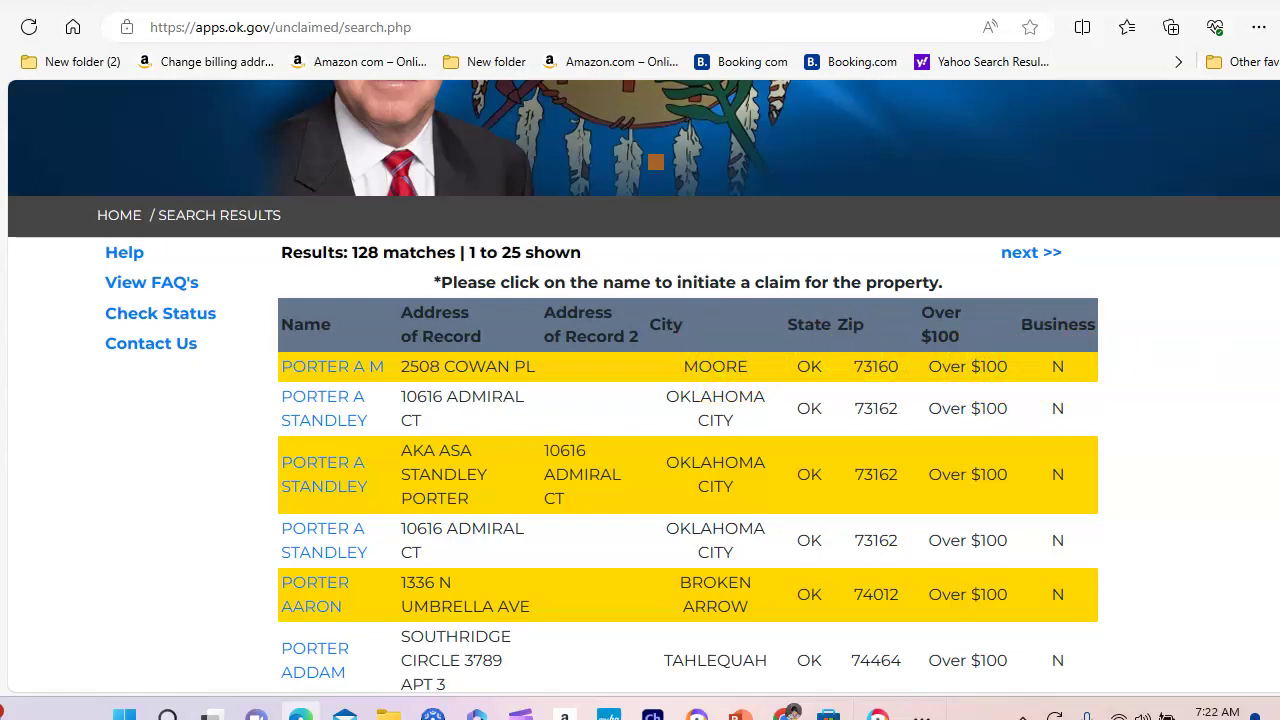
{"action": "scroll", "coordinate": [688, 450], "scroll_direction": "down", "scroll_amount": 3}
{"action": "scroll", "coordinate": [688, 386], "scroll_direction": "down", "scroll_amount": 2}
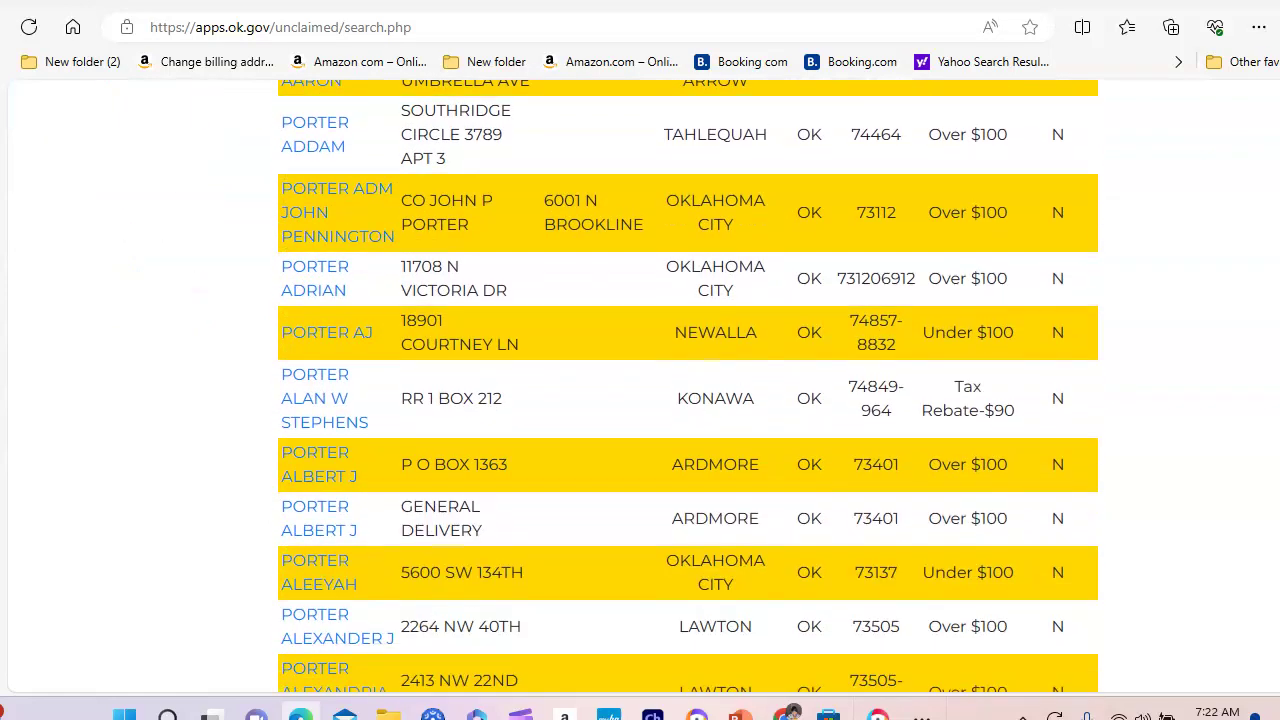
{"action": "scroll", "coordinate": [688, 386], "scroll_direction": "down", "scroll_amount": 3}
{"action": "scroll", "coordinate": [688, 386], "scroll_direction": "down", "scroll_amount": 5}
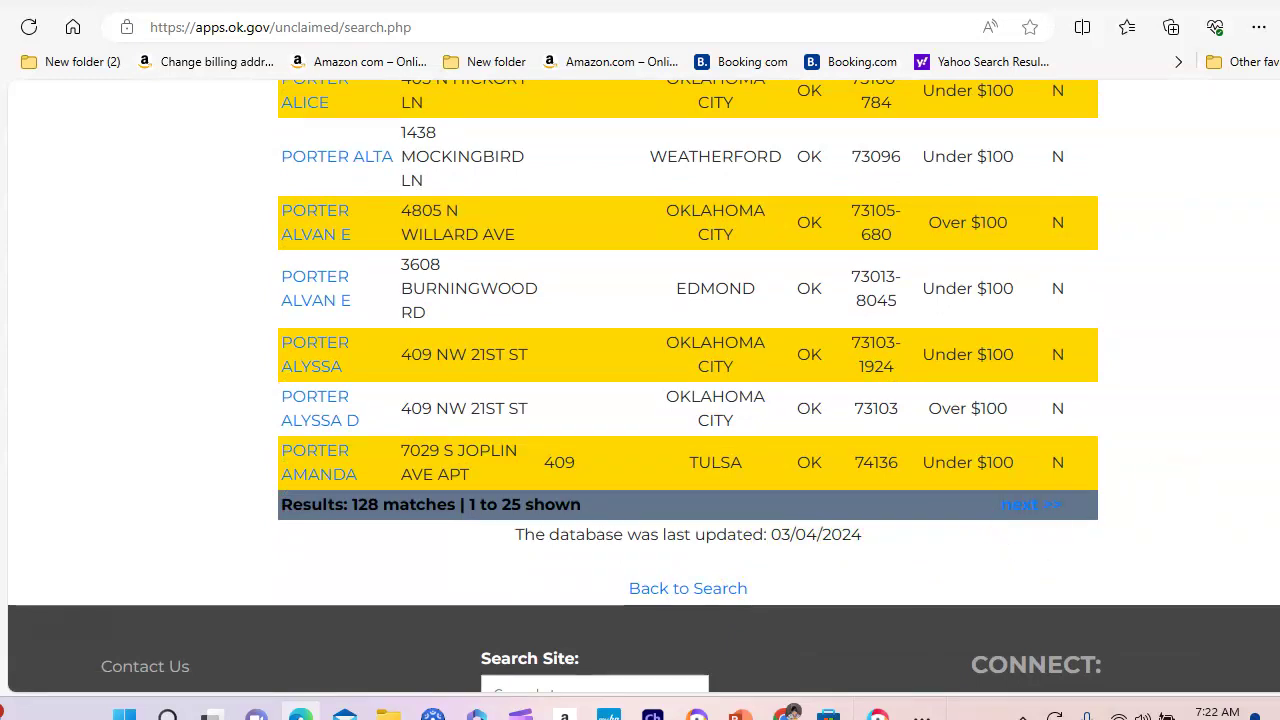
{"action": "scroll", "coordinate": [1260, 291], "scroll_direction": "up", "scroll_amount": 8}
{"action": "scroll", "coordinate": [1260, 303], "scroll_direction": "down", "scroll_amount": 6}
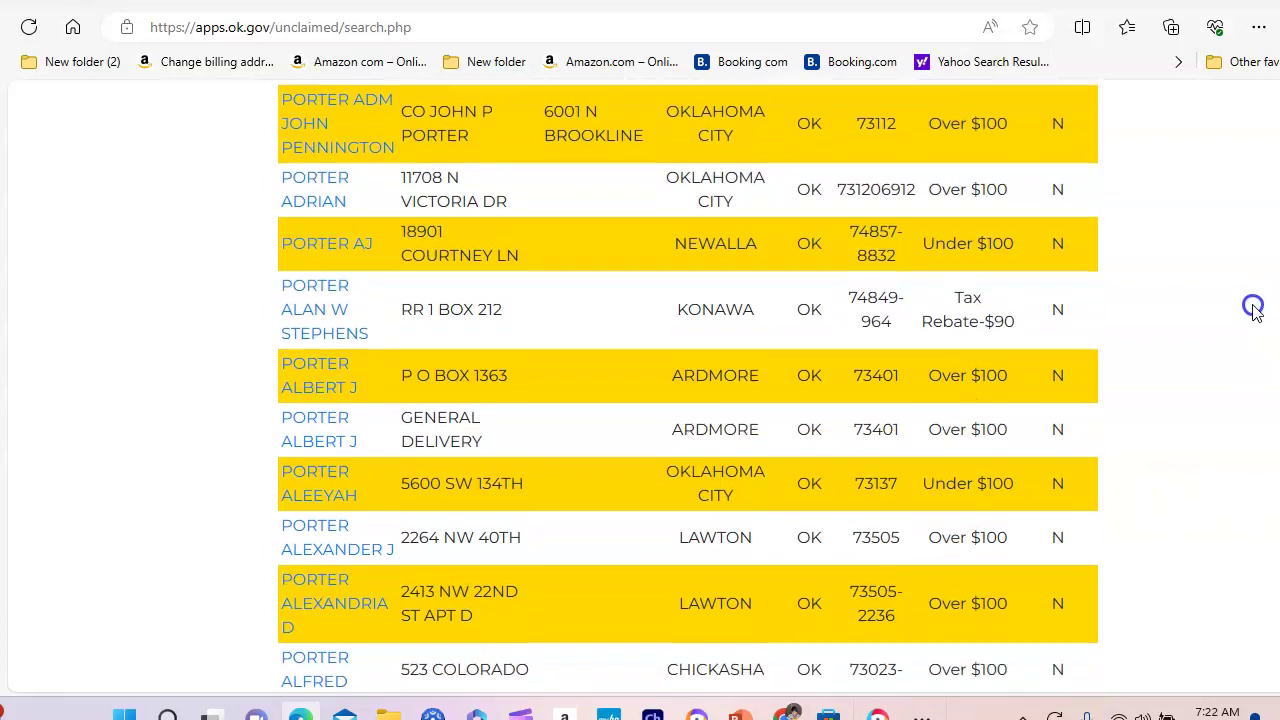
{"action": "scroll", "coordinate": [1266, 440], "scroll_direction": "down", "scroll_amount": 3}
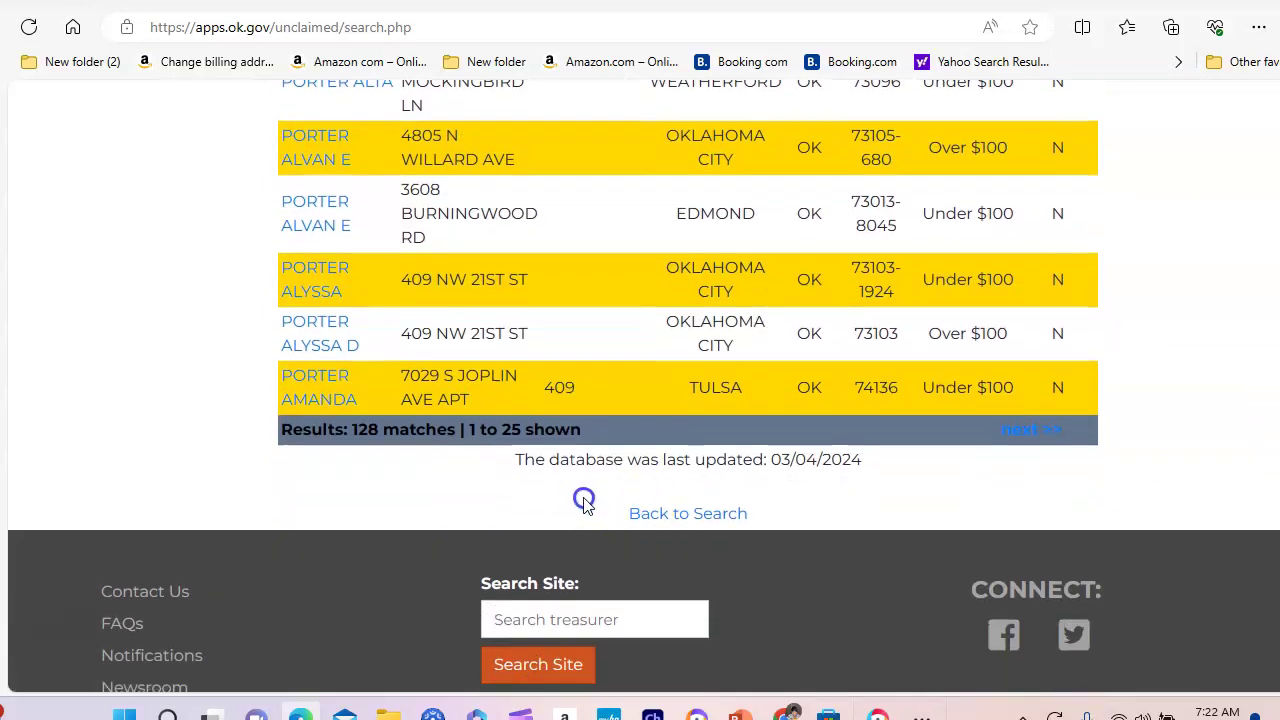
Step: Return to the search form and enter PORTER as the last name, leaving first name empty
{"action": "left_click", "coordinate": [698, 512]}
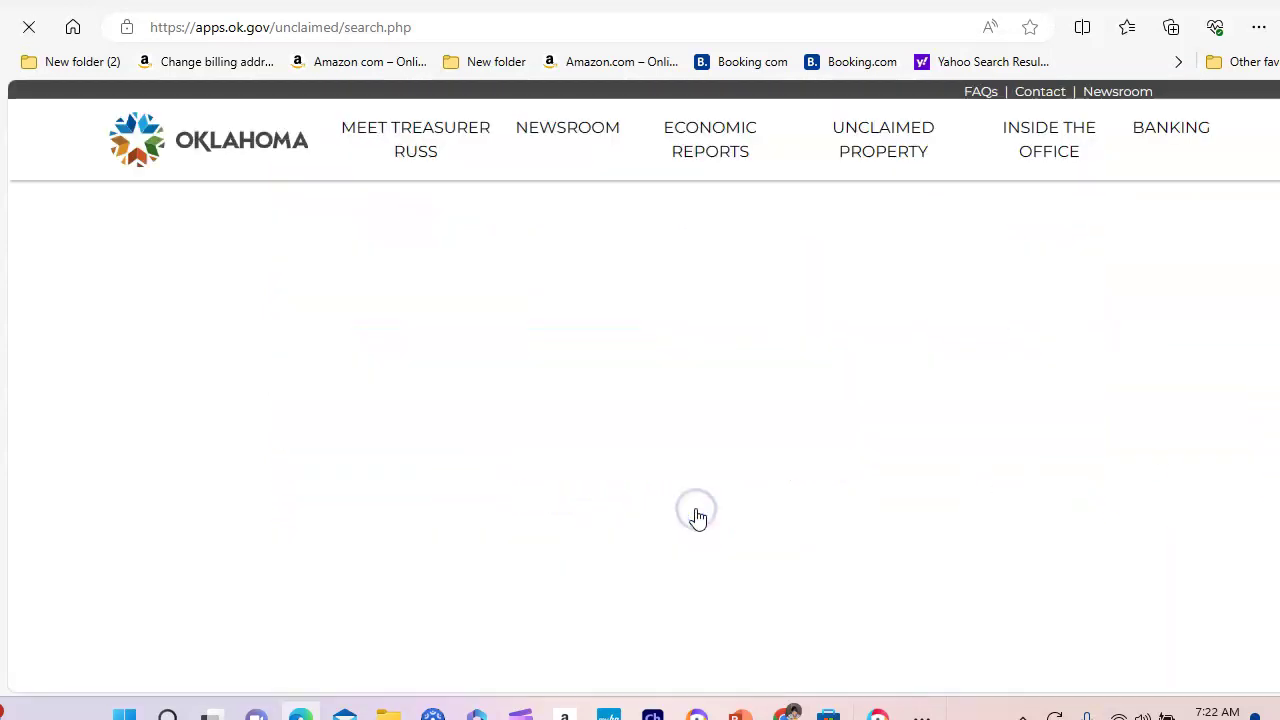
{"action": "scroll", "coordinate": [698, 518], "scroll_direction": "down", "scroll_amount": 2}
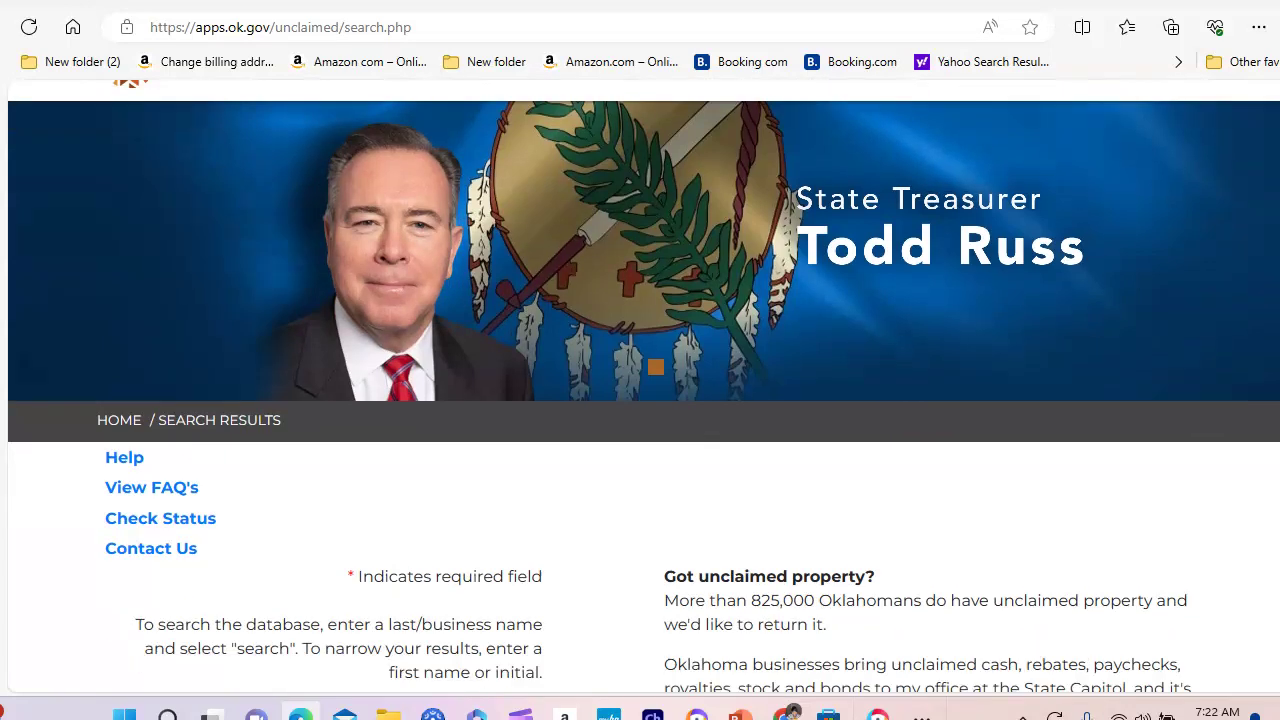
{"action": "scroll", "coordinate": [698, 518], "scroll_direction": "down", "scroll_amount": 1}
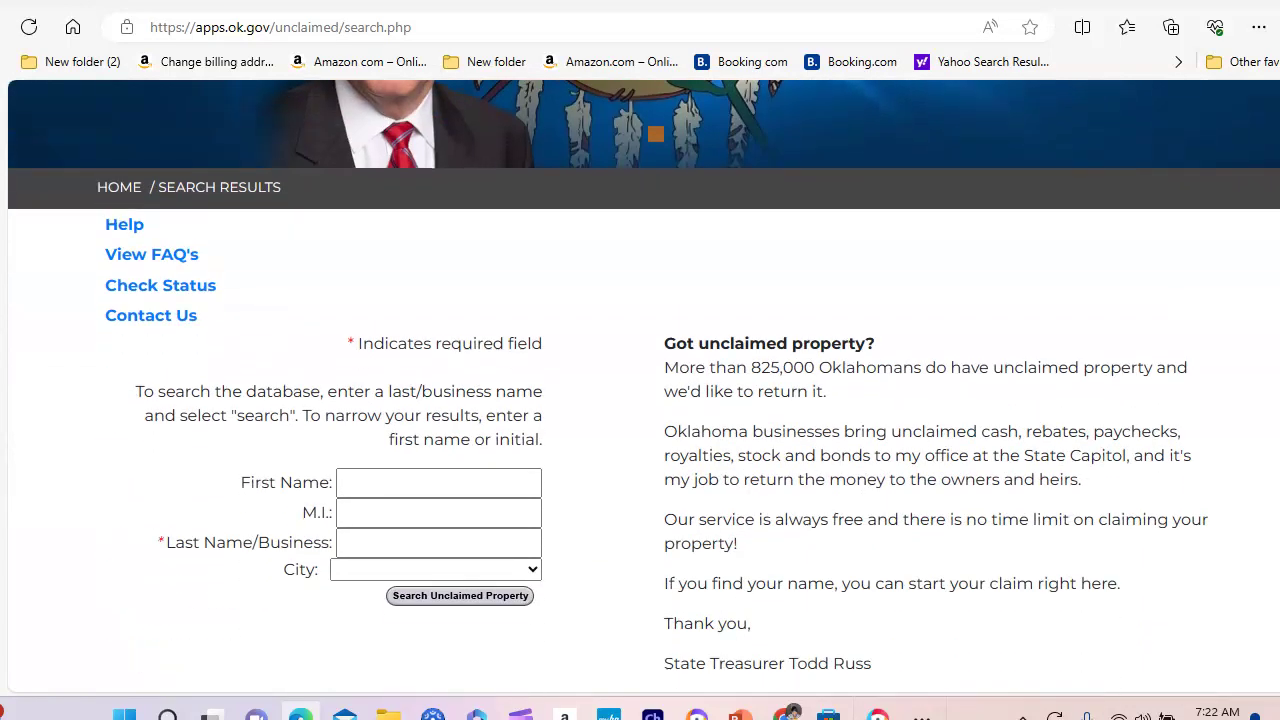
{"action": "left_click", "coordinate": [424, 541]}
{"action": "type", "text": "PORTER"}
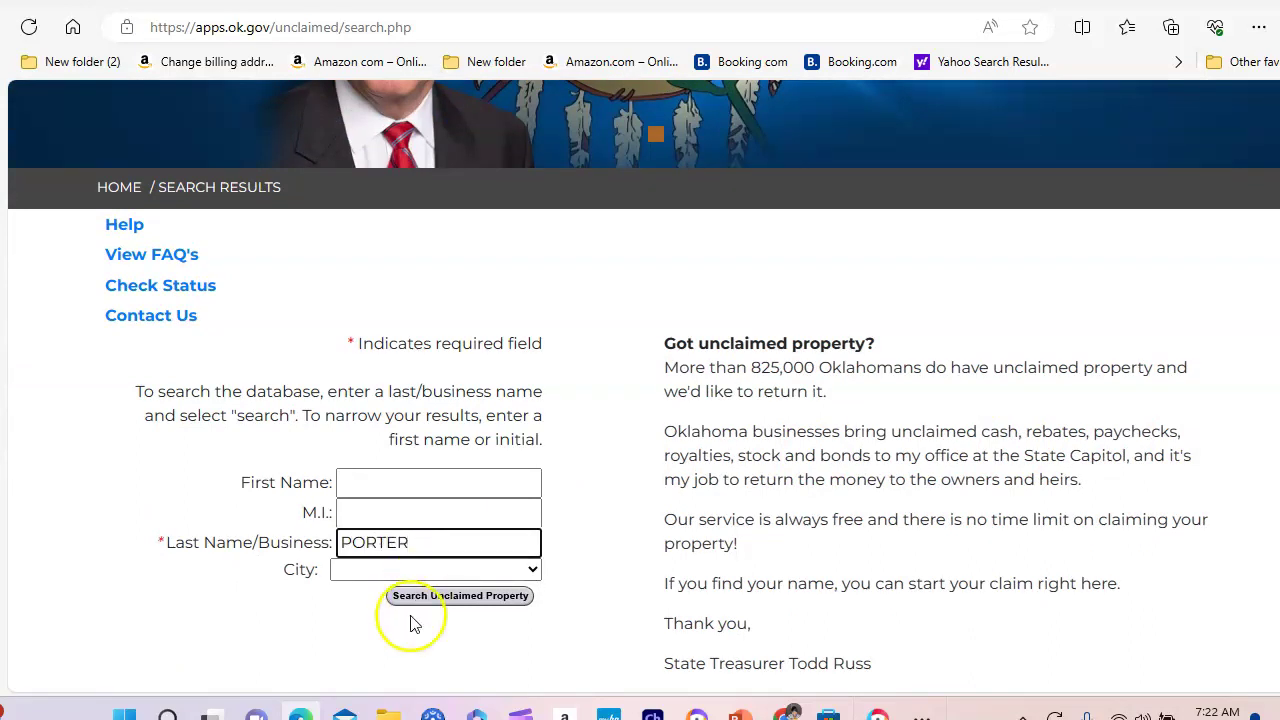
{"action": "left_click", "coordinate": [534, 569]}
{"action": "left_click", "coordinate": [536, 569]}
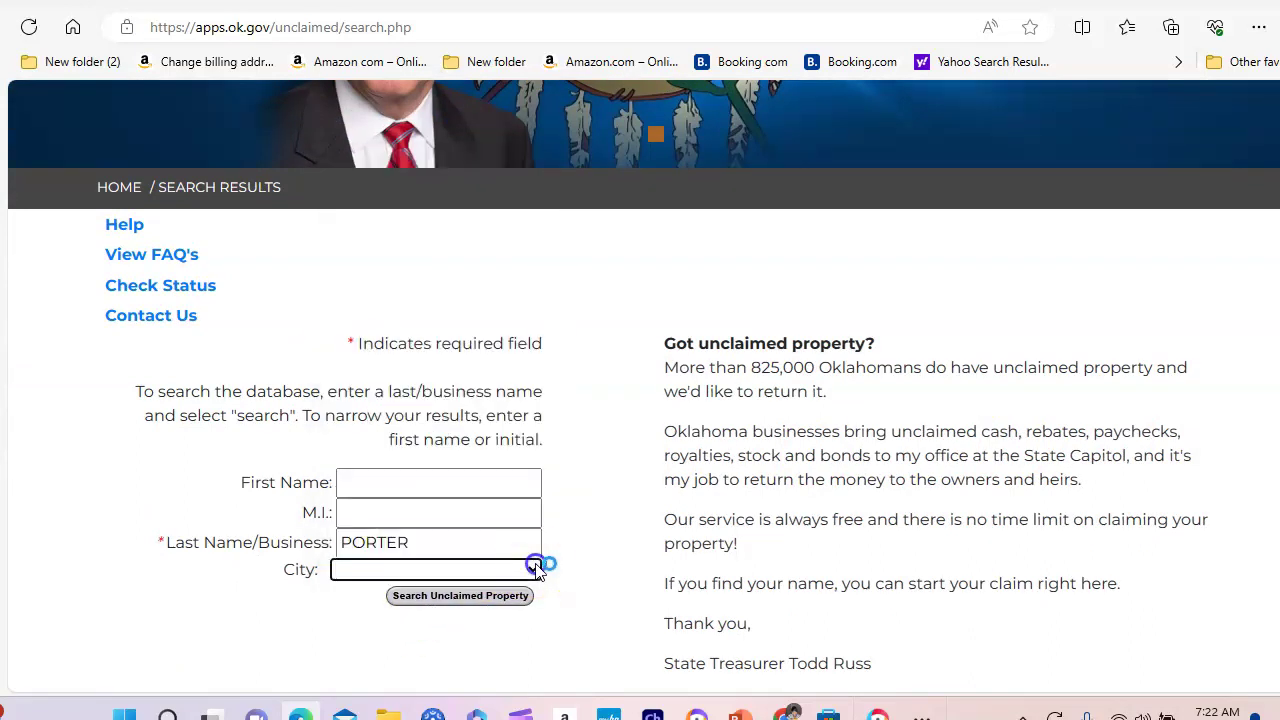
Step: Move down the City list to the L entries and select Lawton
{"action": "left_click", "coordinate": [535, 569]}
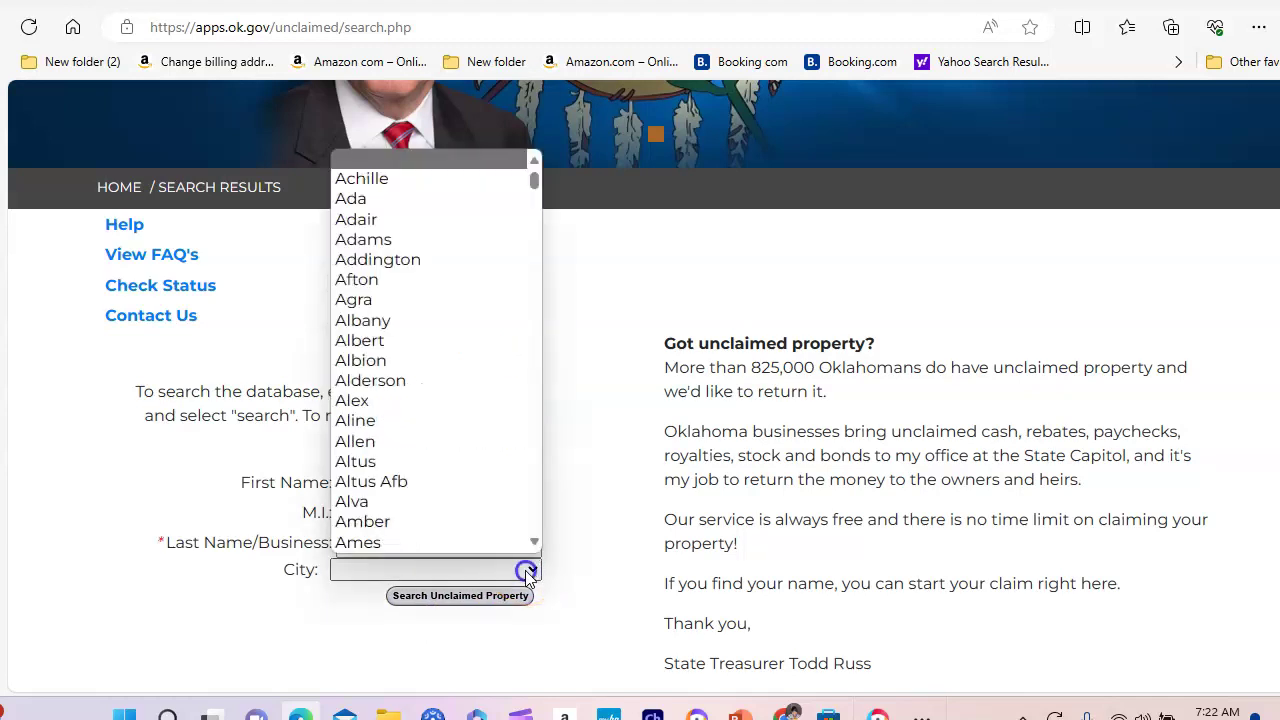
{"action": "scroll", "coordinate": [533, 540], "scroll_direction": "down", "scroll_amount": 15}
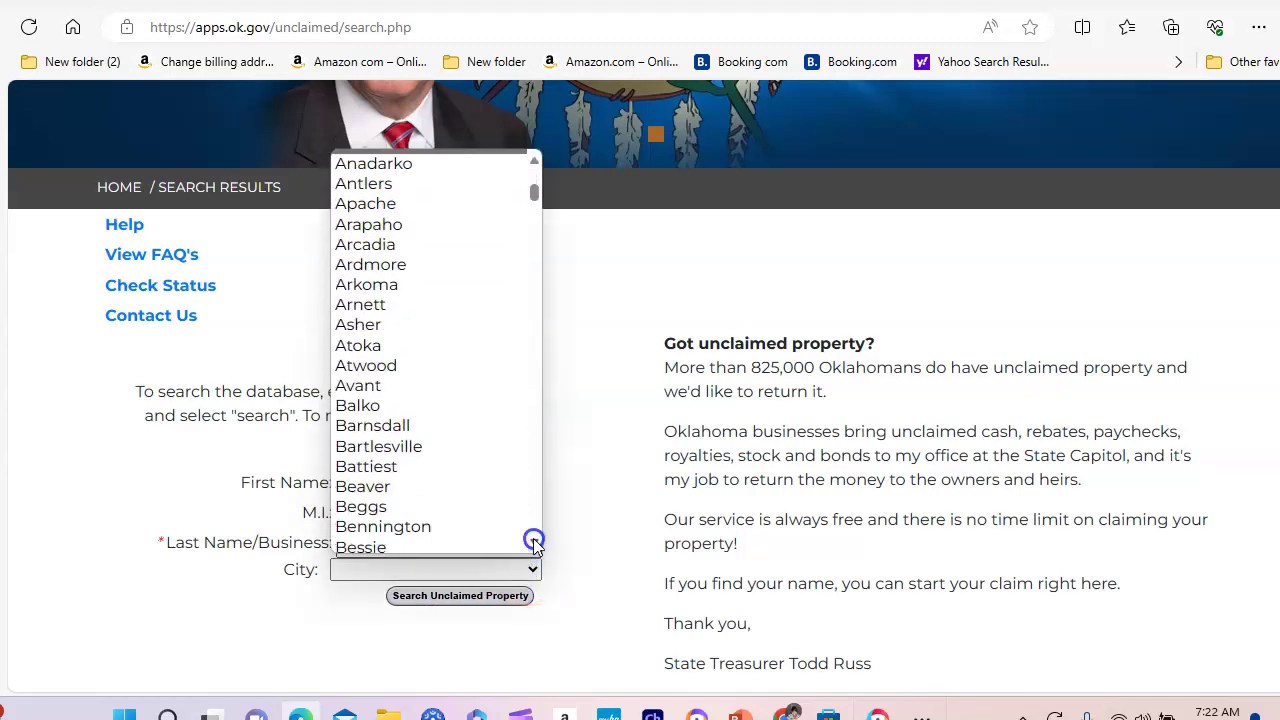
{"action": "left_click", "coordinate": [533, 541]}
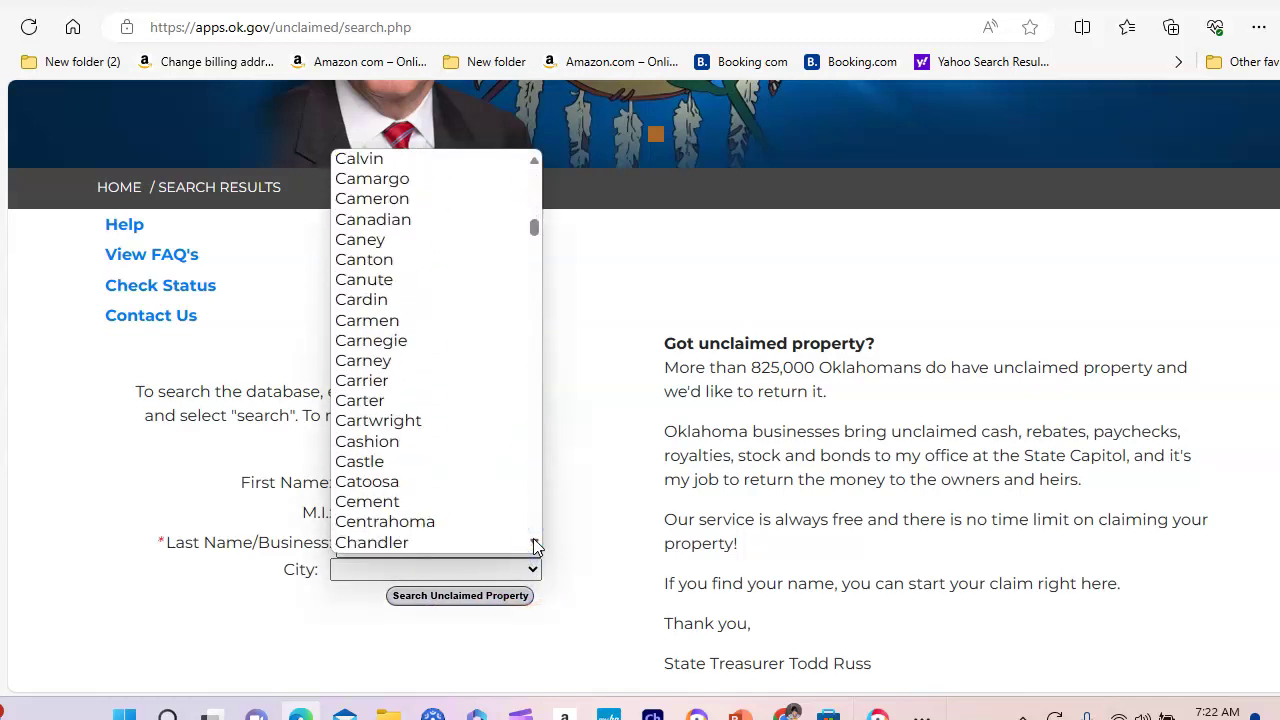
{"action": "left_click", "coordinate": [533, 541]}
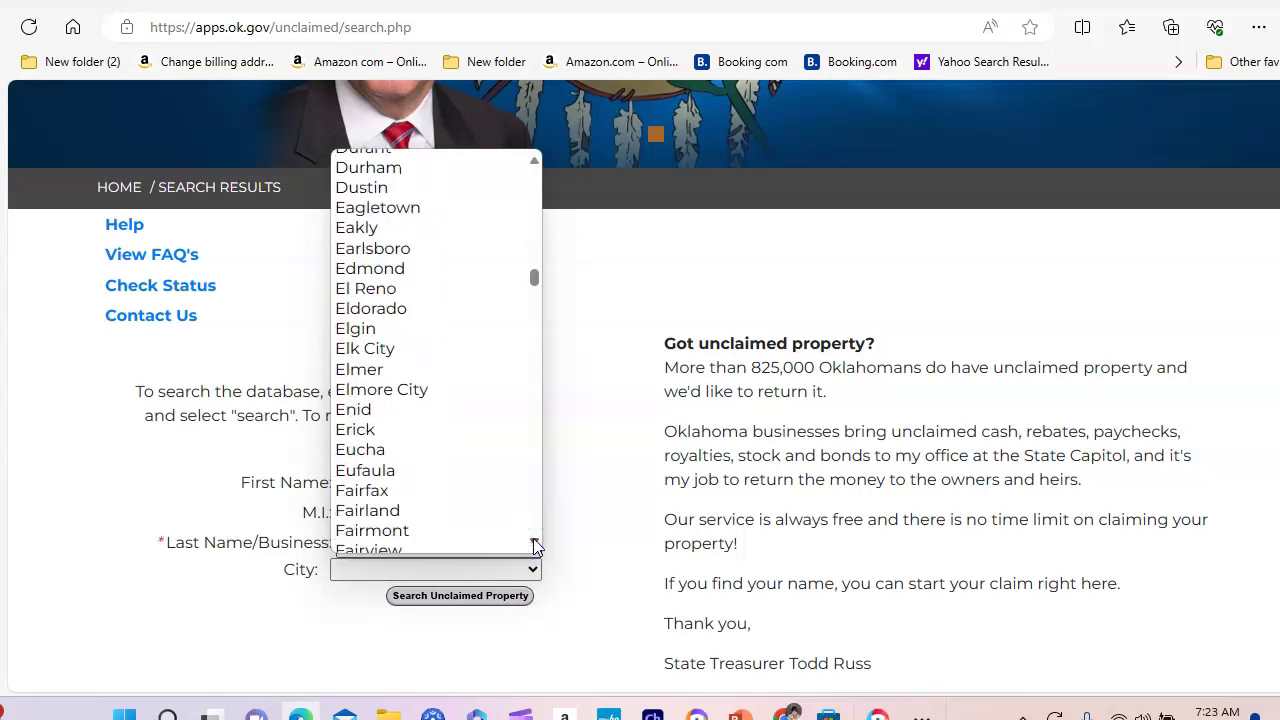
{"action": "left_click", "coordinate": [533, 541]}
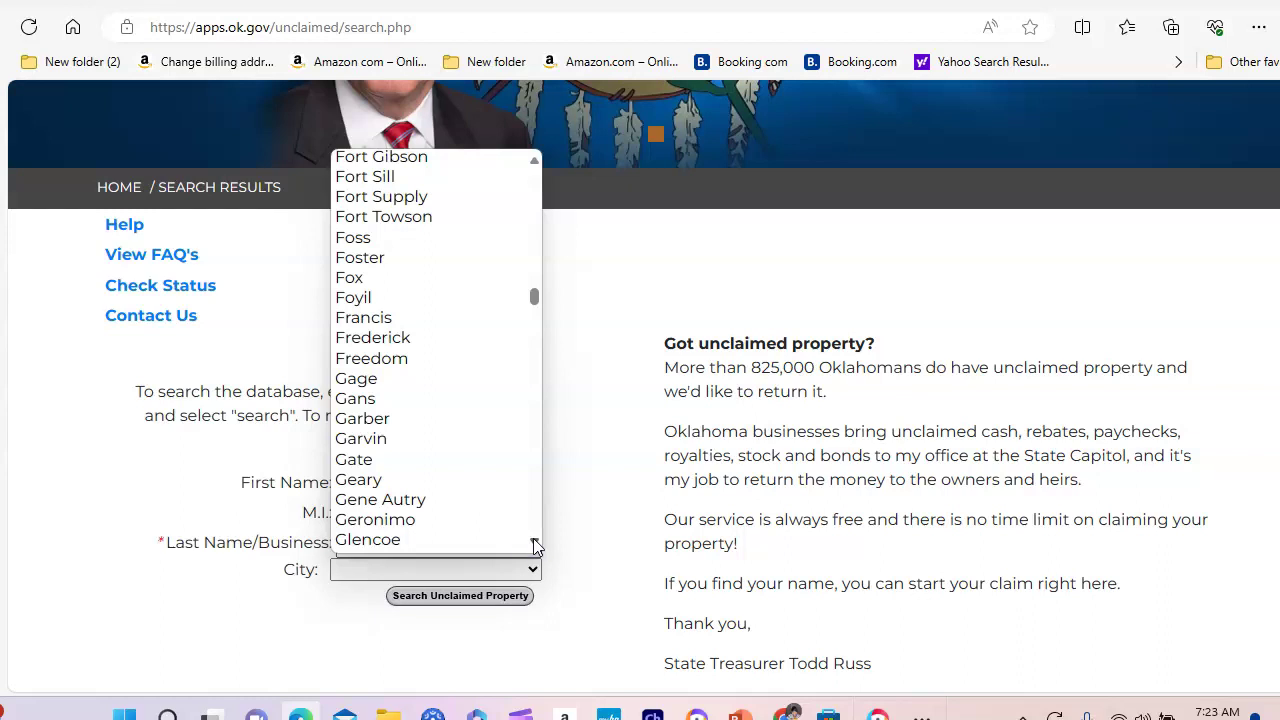
{"action": "left_click", "coordinate": [533, 541]}
{"action": "left_click", "coordinate": [533, 541]}
{"action": "left_click", "coordinate": [533, 541]}
{"action": "left_click", "coordinate": [533, 541]}
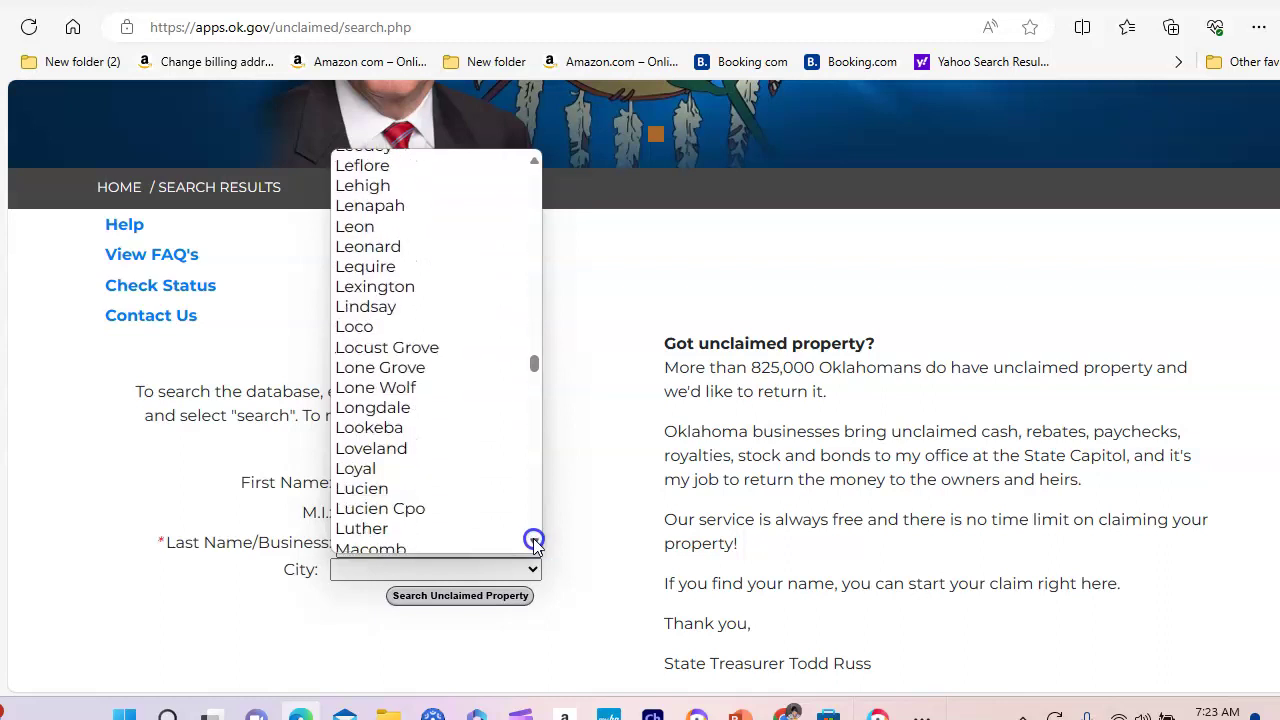
{"action": "left_click", "coordinate": [534, 163]}
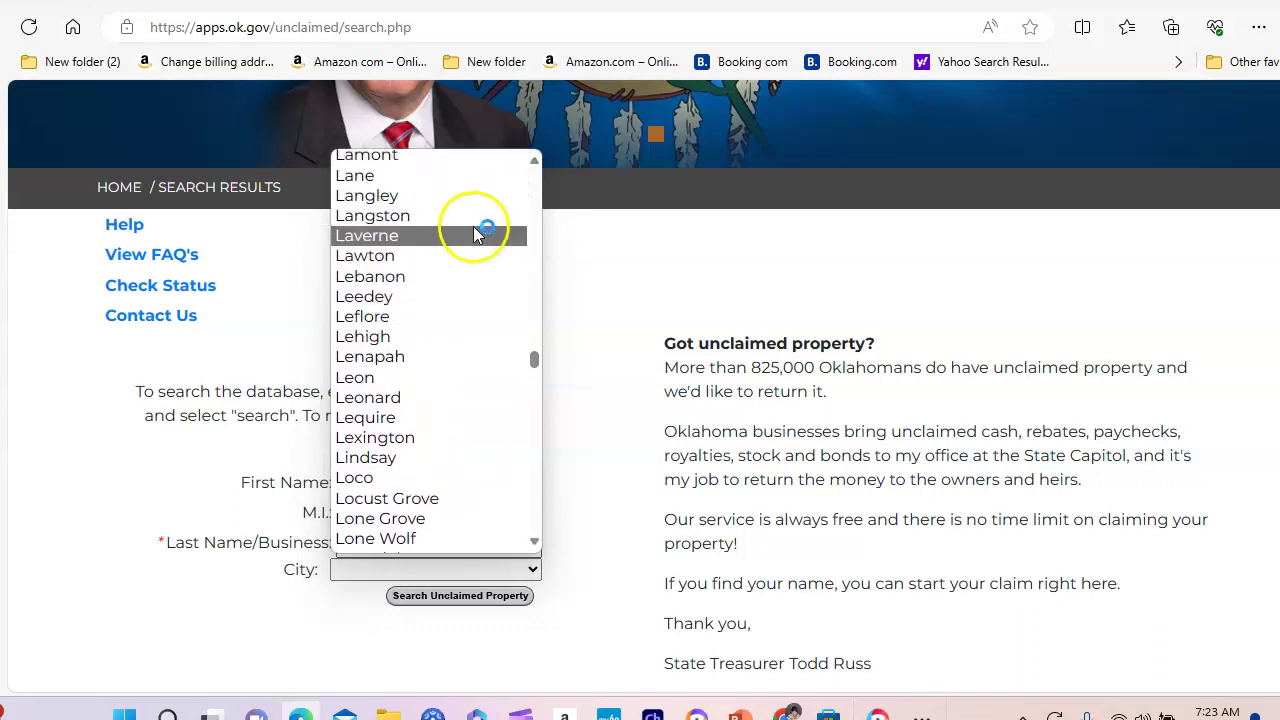
{"action": "left_click", "coordinate": [470, 256]}
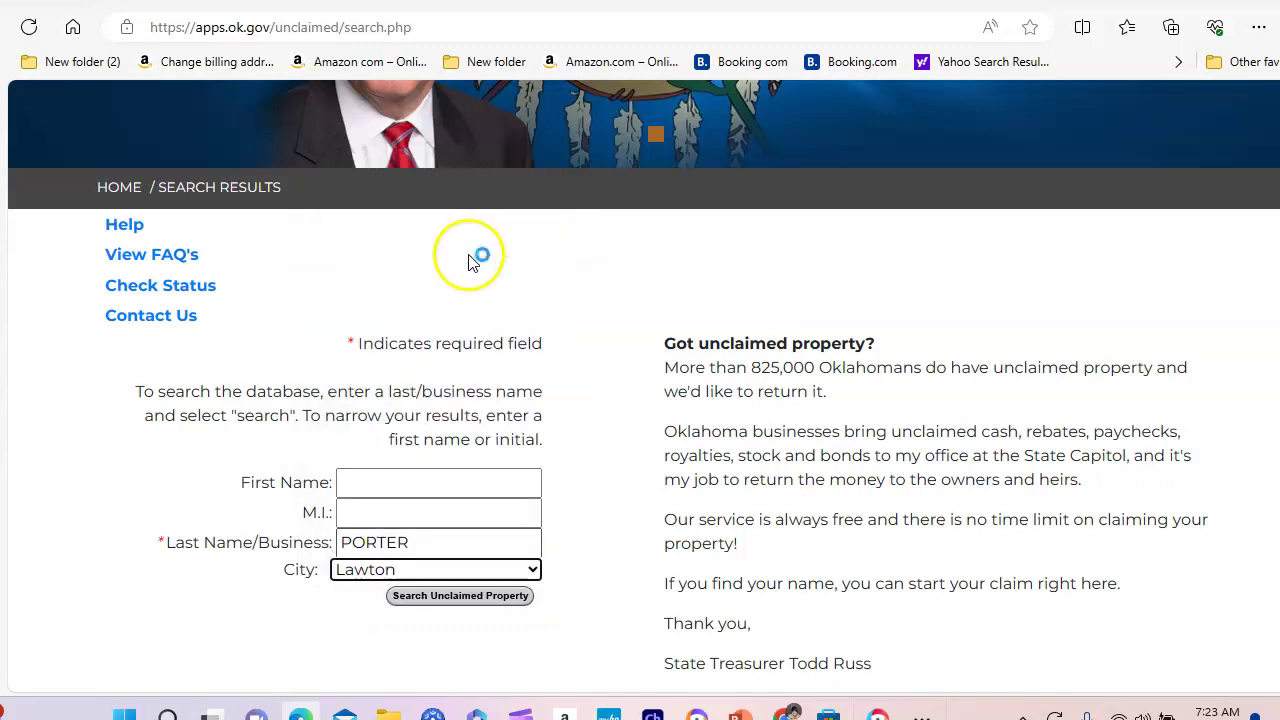
Step: Run the search and view the 44 PORTER matches in LAWTON, OK
{"action": "left_click", "coordinate": [485, 598]}
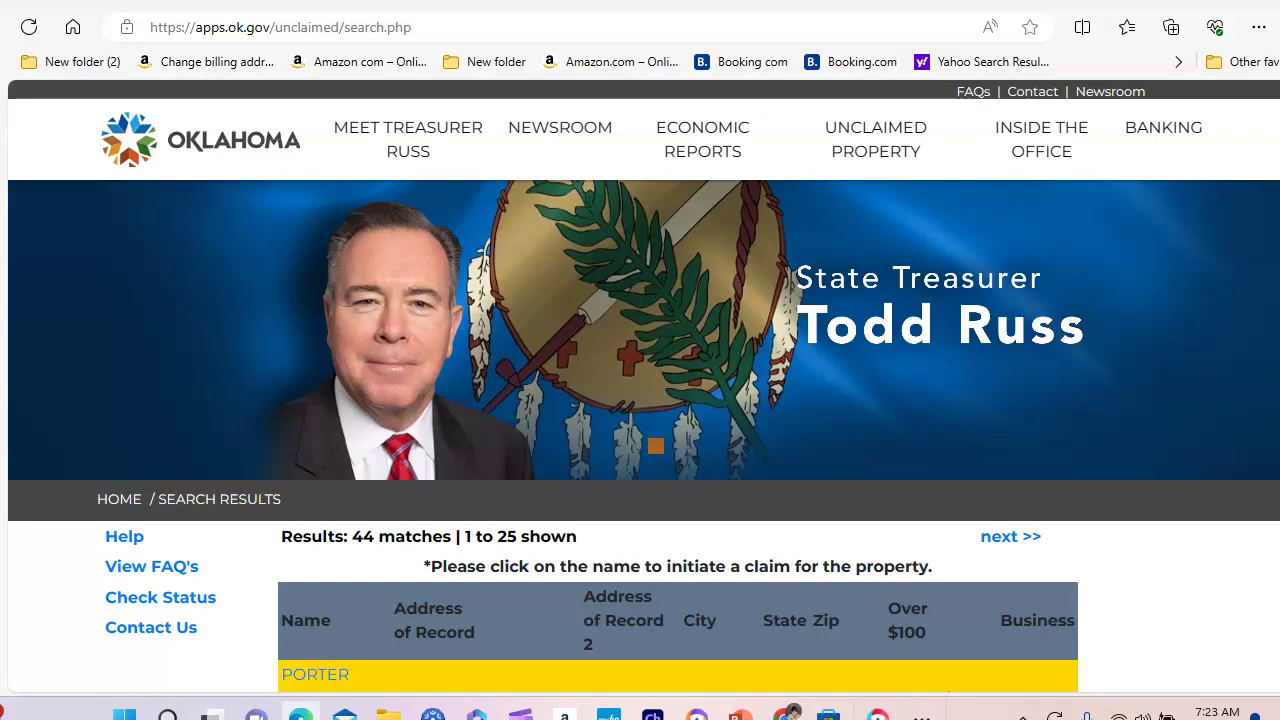
{"action": "scroll", "coordinate": [640, 400], "scroll_direction": "down", "scroll_amount": 3}
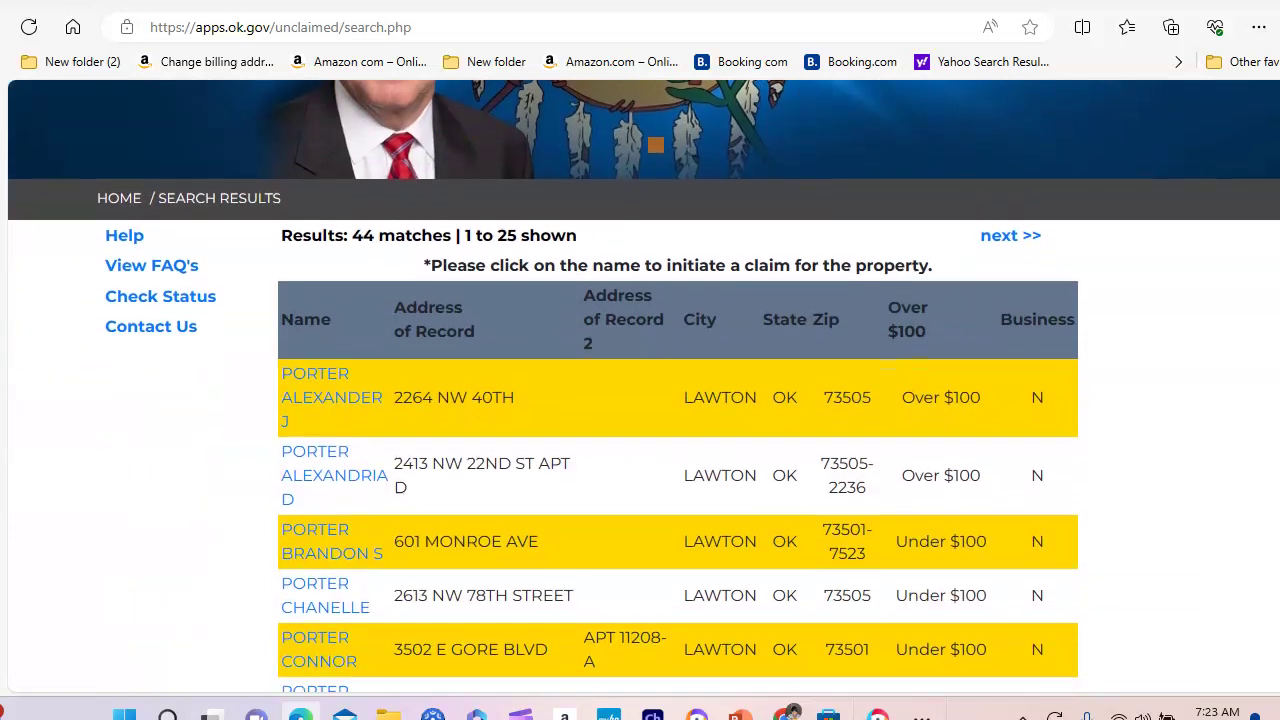
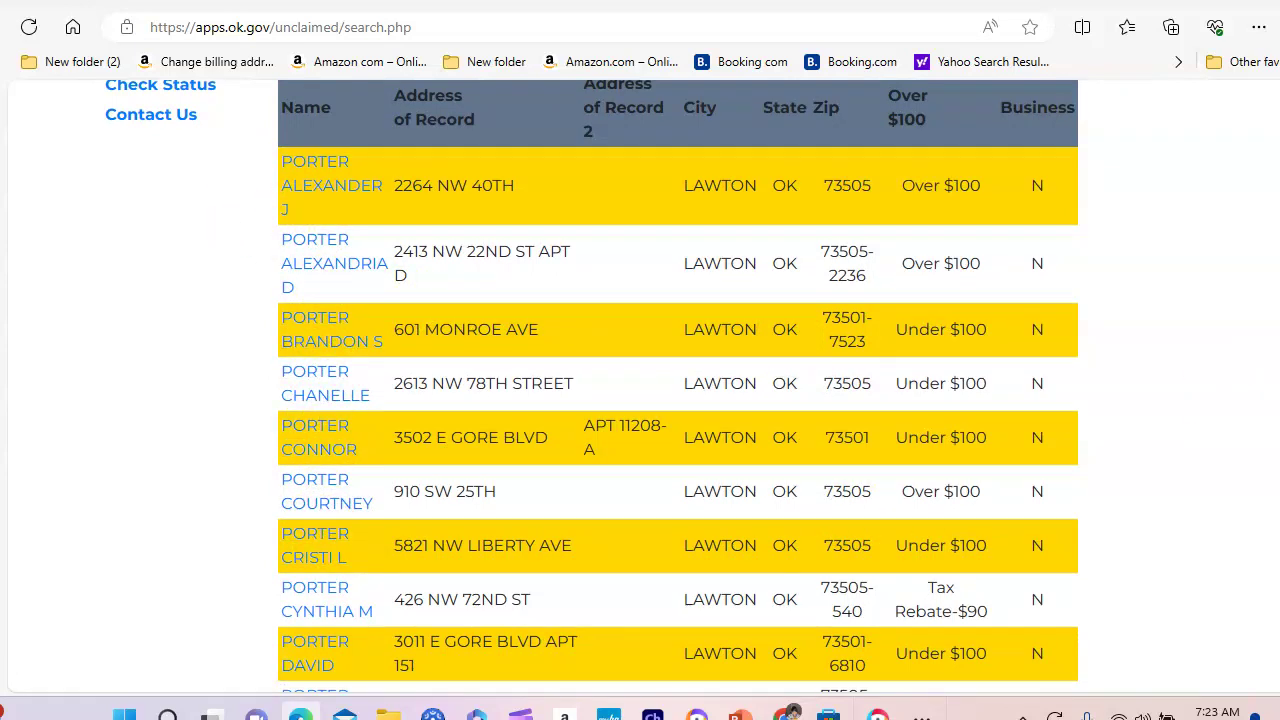
Step: Open the property page for a listed Lawton owner's under-$100 record
{"action": "scroll", "coordinate": [640, 400], "scroll_direction": "down", "scroll_amount": 3}
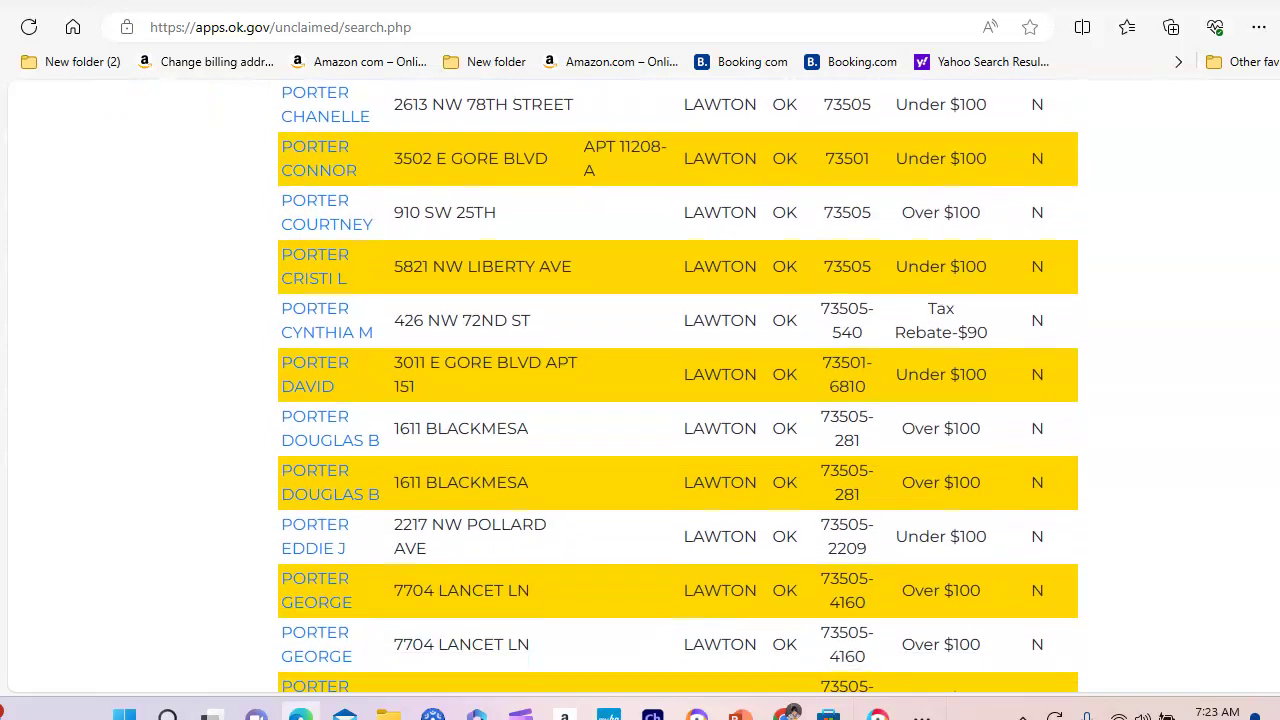
{"action": "scroll", "coordinate": [678, 386], "scroll_direction": "down", "scroll_amount": 1}
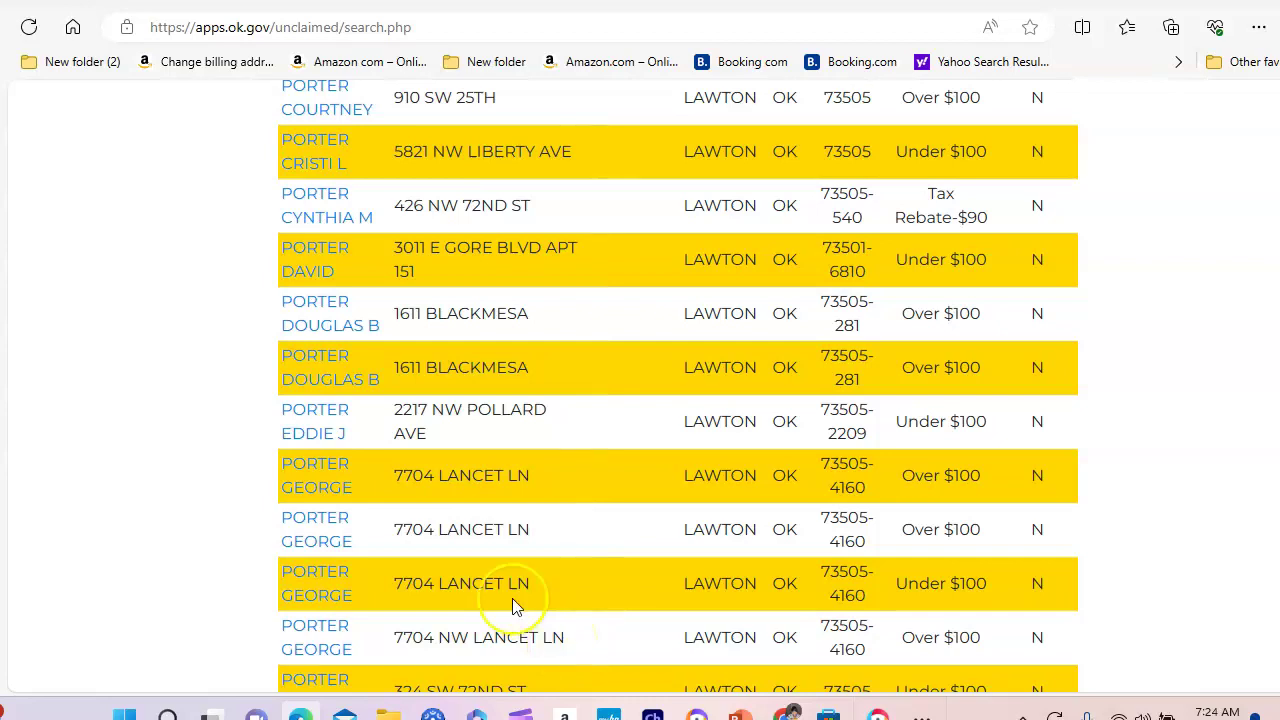
{"action": "left_click", "coordinate": [315, 420]}
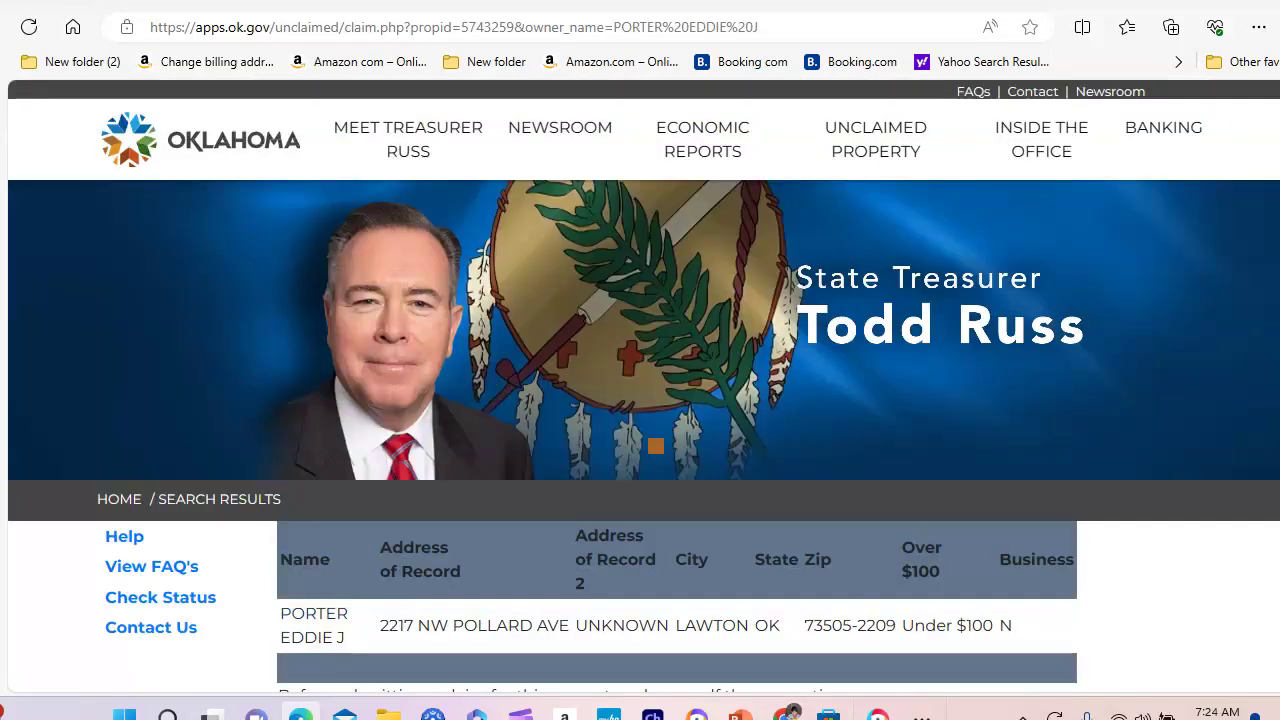
Step: Read the pre-claim questions and initiate a claim for that property
{"action": "scroll", "coordinate": [640, 400], "scroll_direction": "down", "scroll_amount": 2}
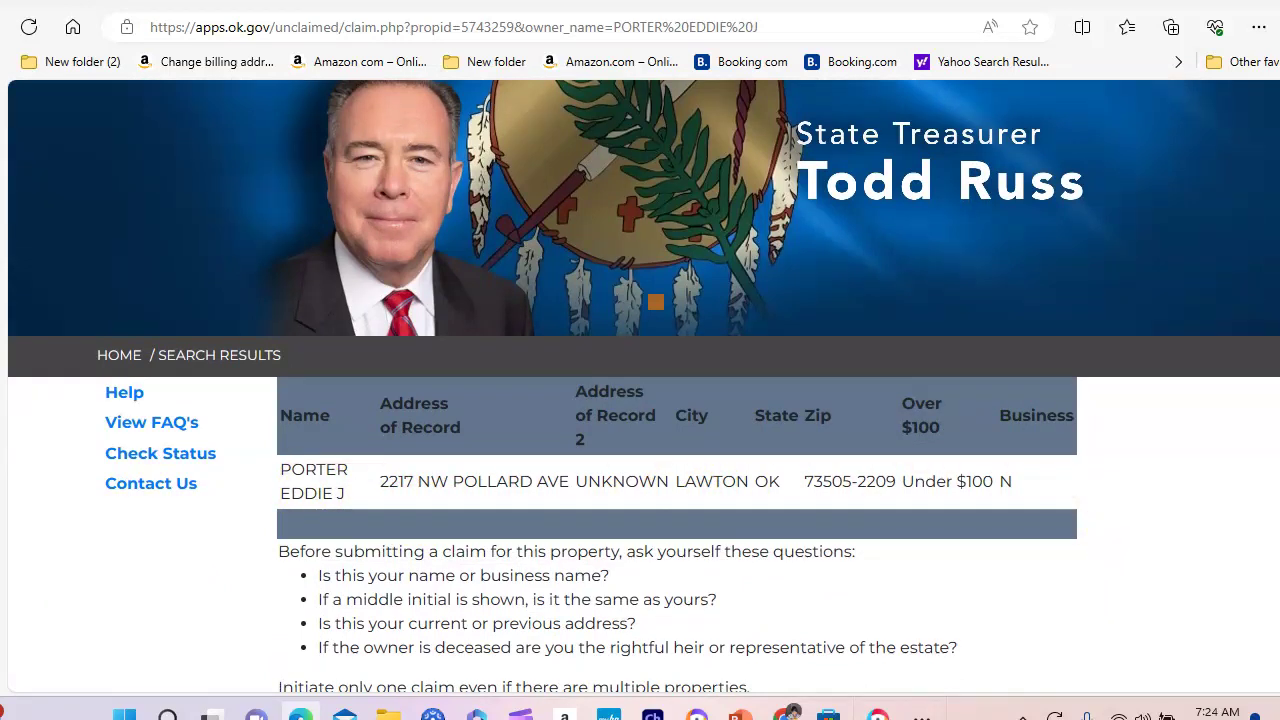
{"action": "scroll", "coordinate": [640, 400], "scroll_direction": "down", "scroll_amount": 2}
{"action": "scroll", "coordinate": [640, 386], "scroll_direction": "down", "scroll_amount": 1}
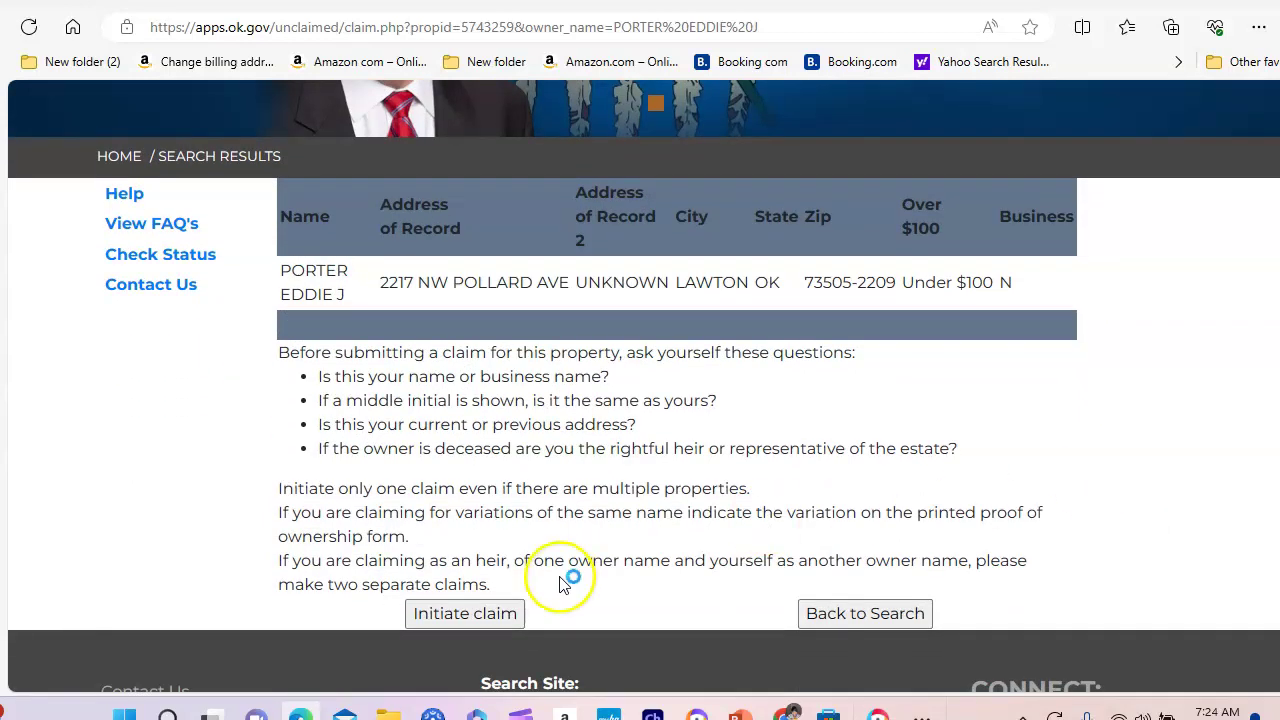
{"action": "left_click", "coordinate": [465, 615]}
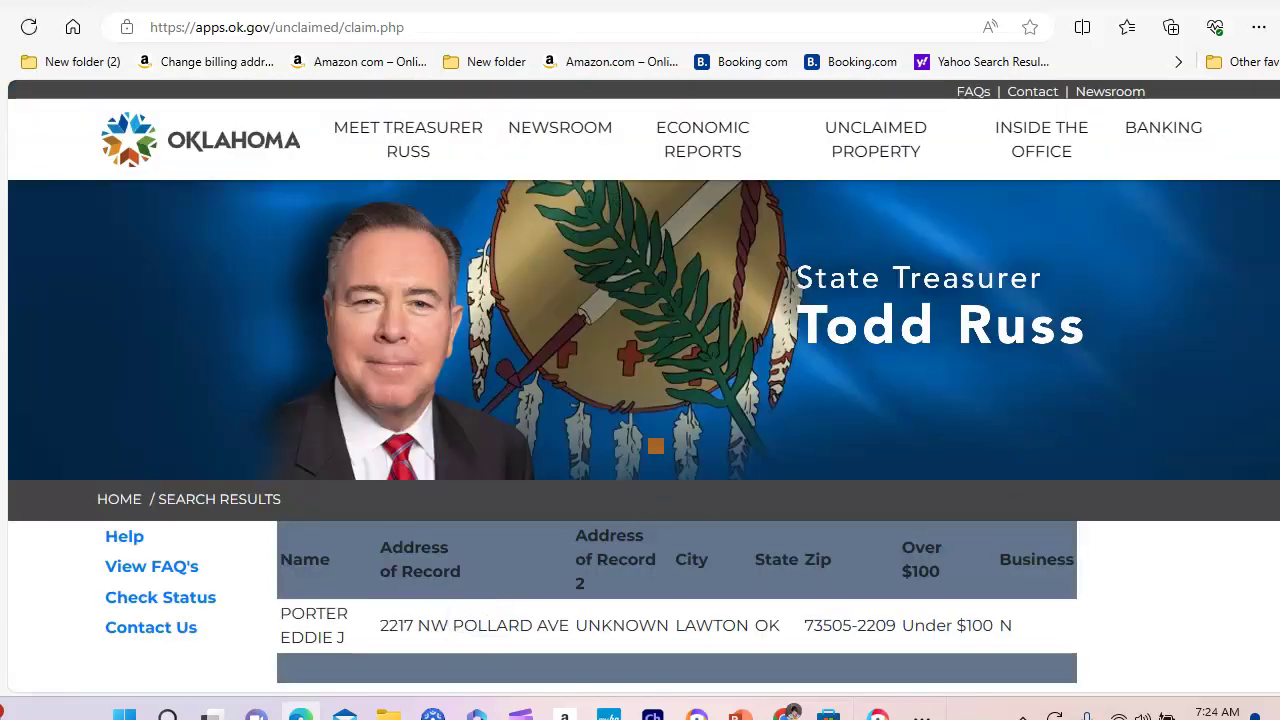
Step: Look over the blank claim form's required fields down to the Continue button
{"action": "scroll", "coordinate": [640, 380], "scroll_direction": "down", "scroll_amount": 3}
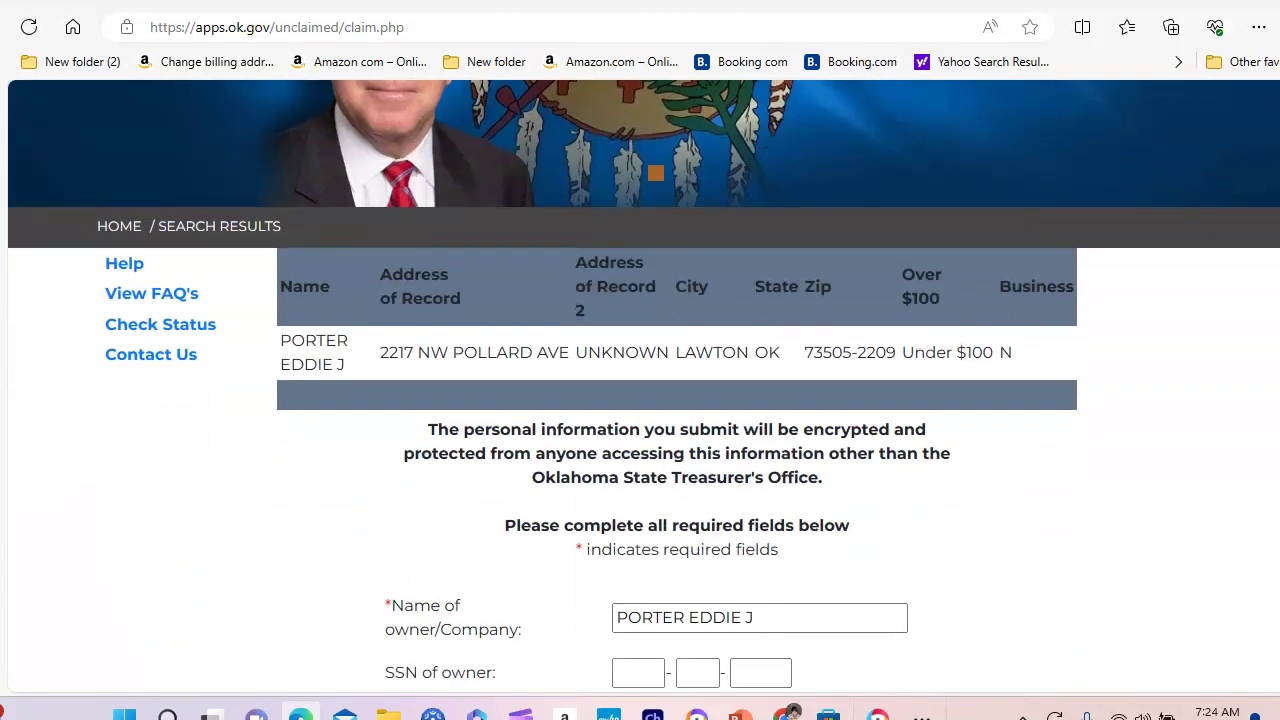
{"action": "scroll", "coordinate": [640, 380], "scroll_direction": "down", "scroll_amount": 4}
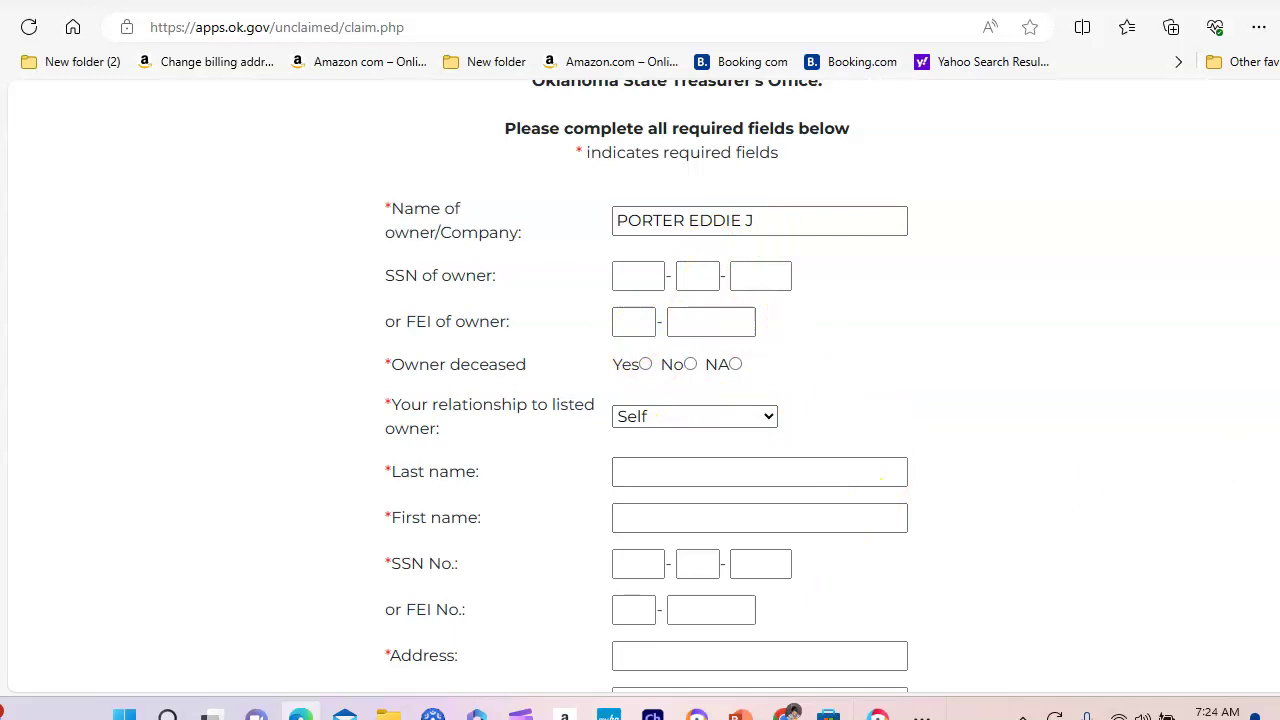
{"action": "scroll", "coordinate": [1248, 530], "scroll_direction": "down", "scroll_amount": 3}
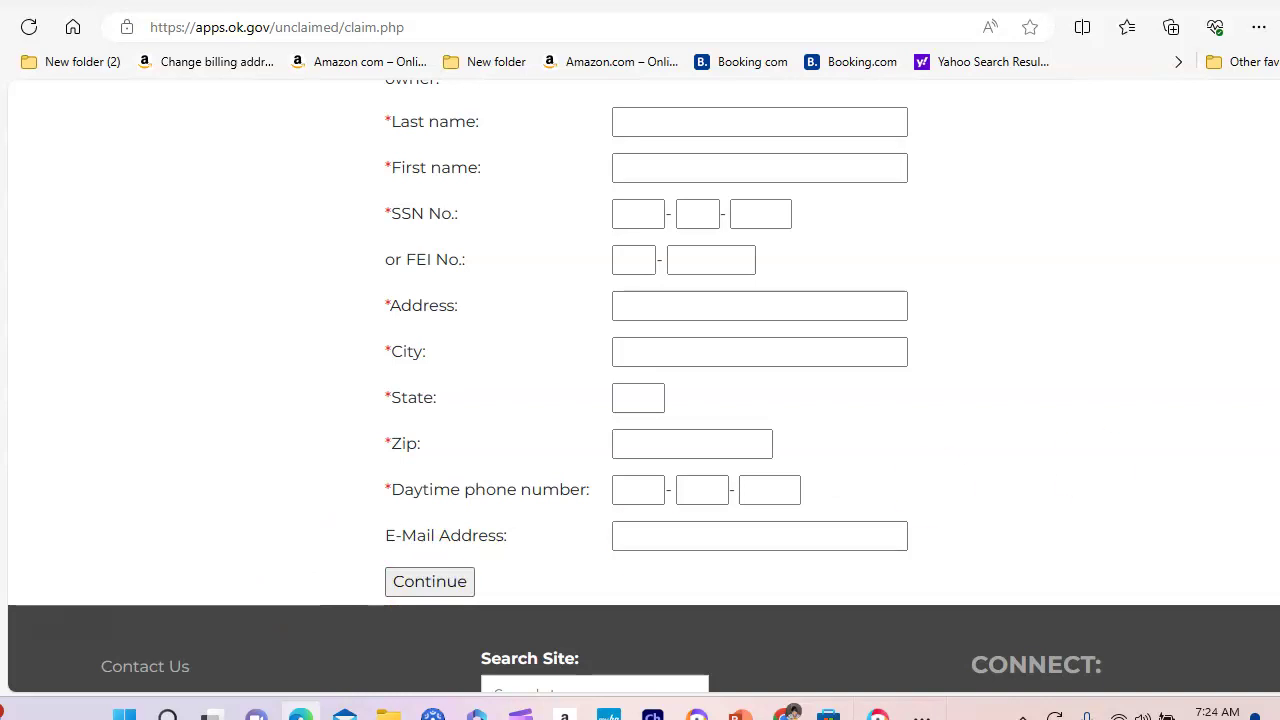
{"action": "scroll", "coordinate": [640, 380], "scroll_direction": "up", "scroll_amount": 10}
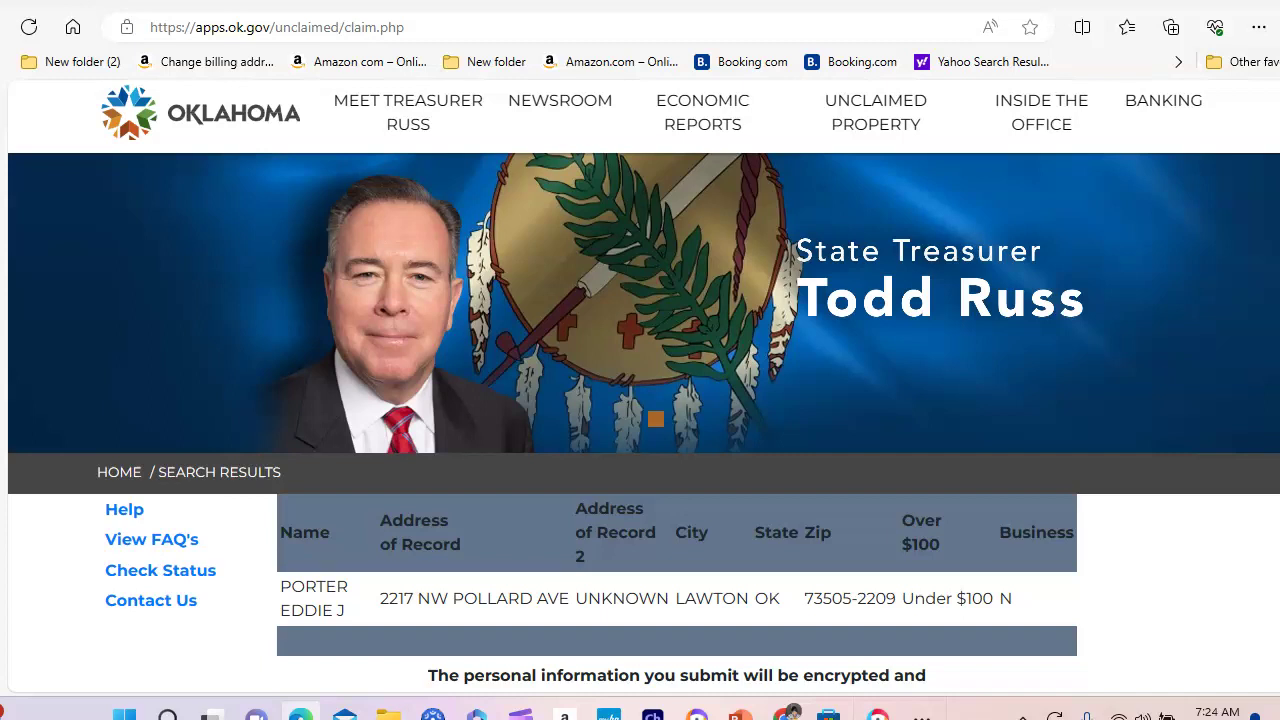
{"action": "scroll", "coordinate": [640, 385], "scroll_direction": "down", "scroll_amount": 2}
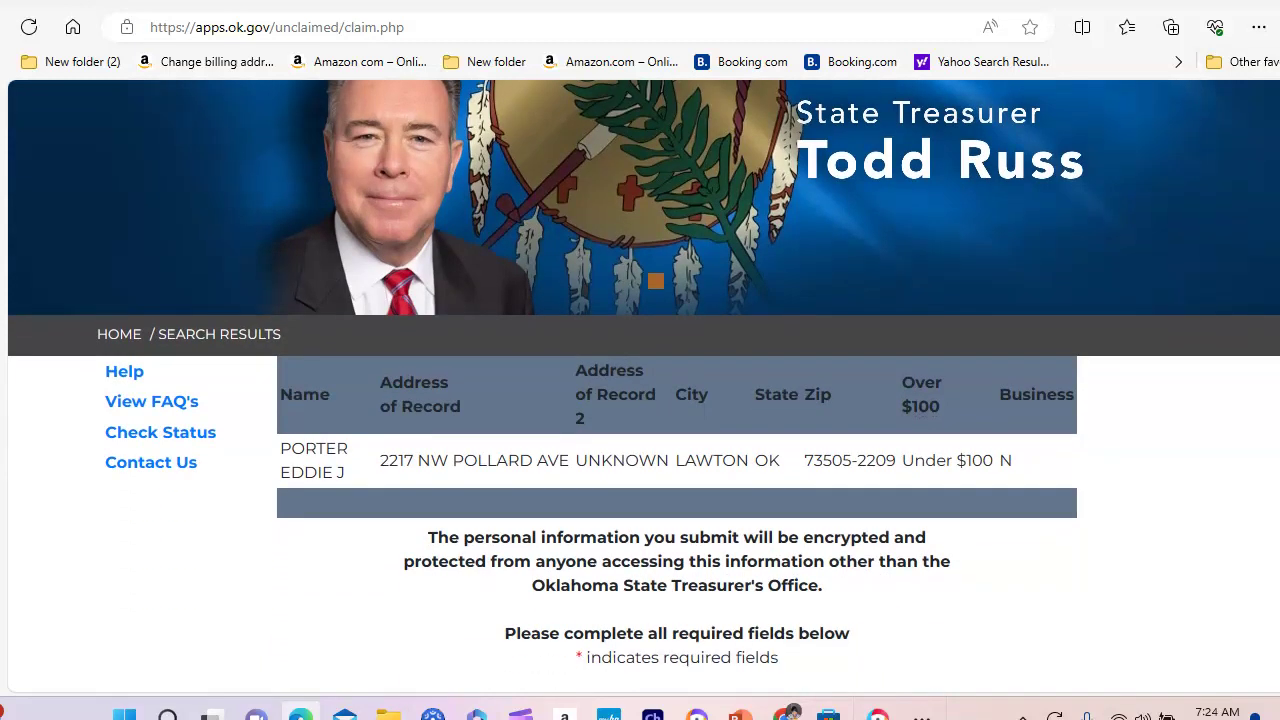
{"action": "scroll", "coordinate": [640, 385], "scroll_direction": "down", "scroll_amount": 1}
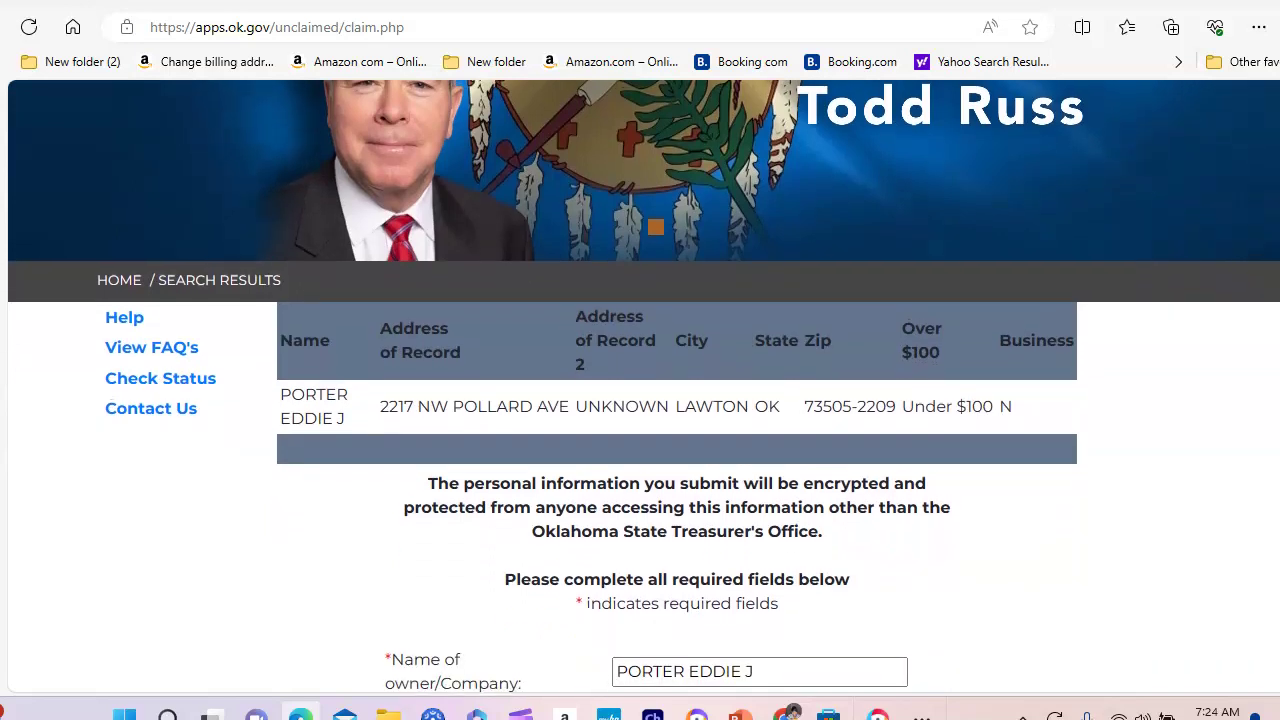
{"action": "scroll", "coordinate": [640, 385], "scroll_direction": "up", "scroll_amount": 2}
{"action": "scroll", "coordinate": [640, 385], "scroll_direction": "up", "scroll_amount": 2}
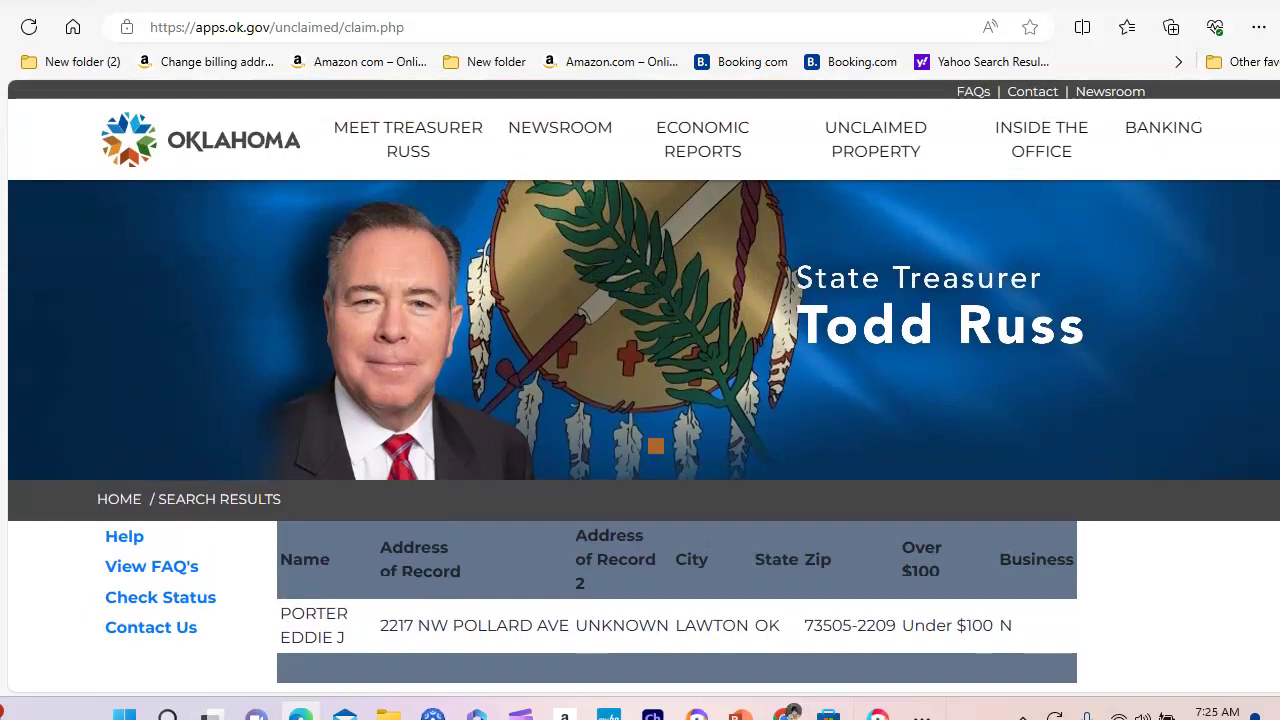
Step: Leave the claim form for the Oklahoma State Treasurer home page
{"action": "scroll", "coordinate": [640, 385], "scroll_direction": "down", "scroll_amount": 8}
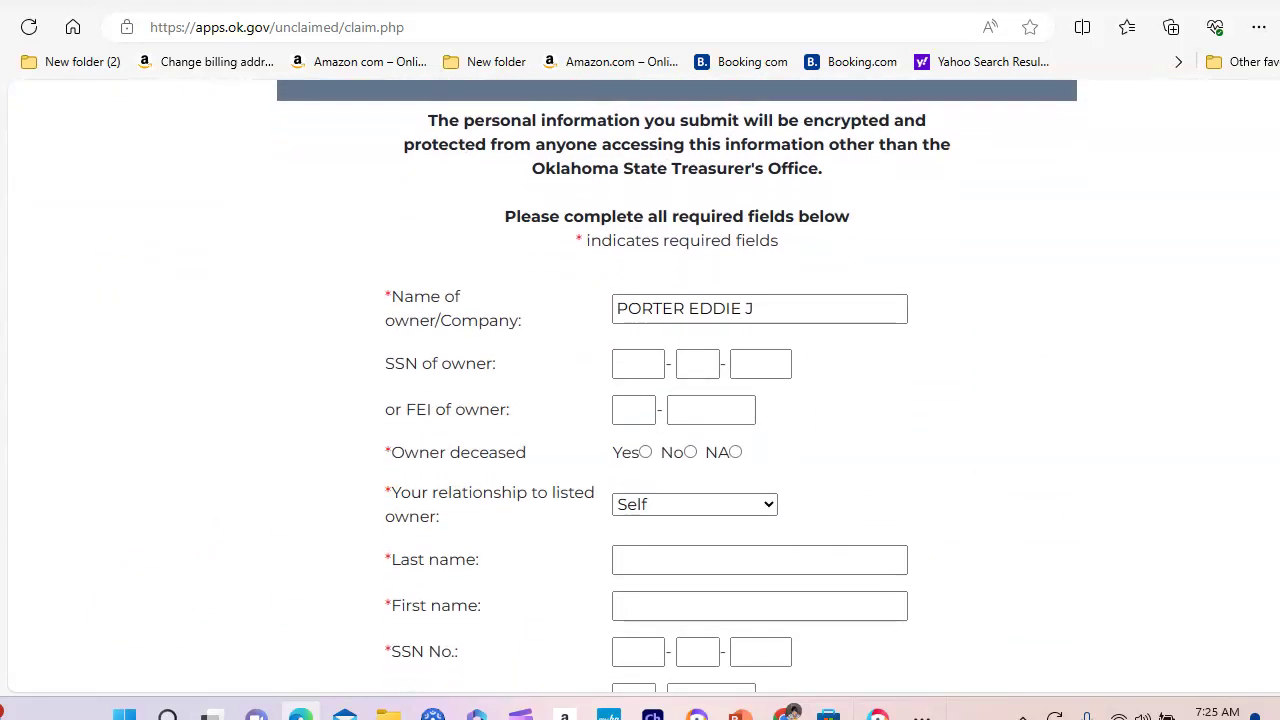
{"action": "scroll", "coordinate": [640, 385], "scroll_direction": "down", "scroll_amount": 2}
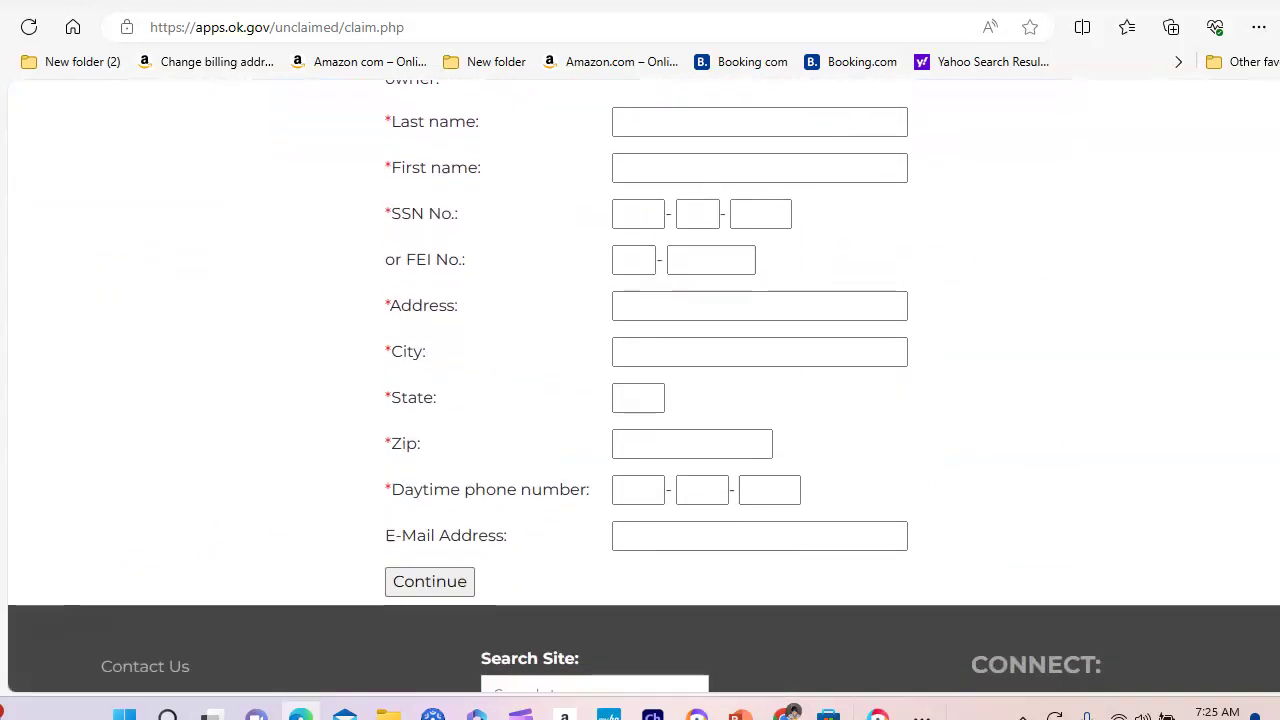
{"action": "scroll", "coordinate": [640, 385], "scroll_direction": "down", "scroll_amount": 1}
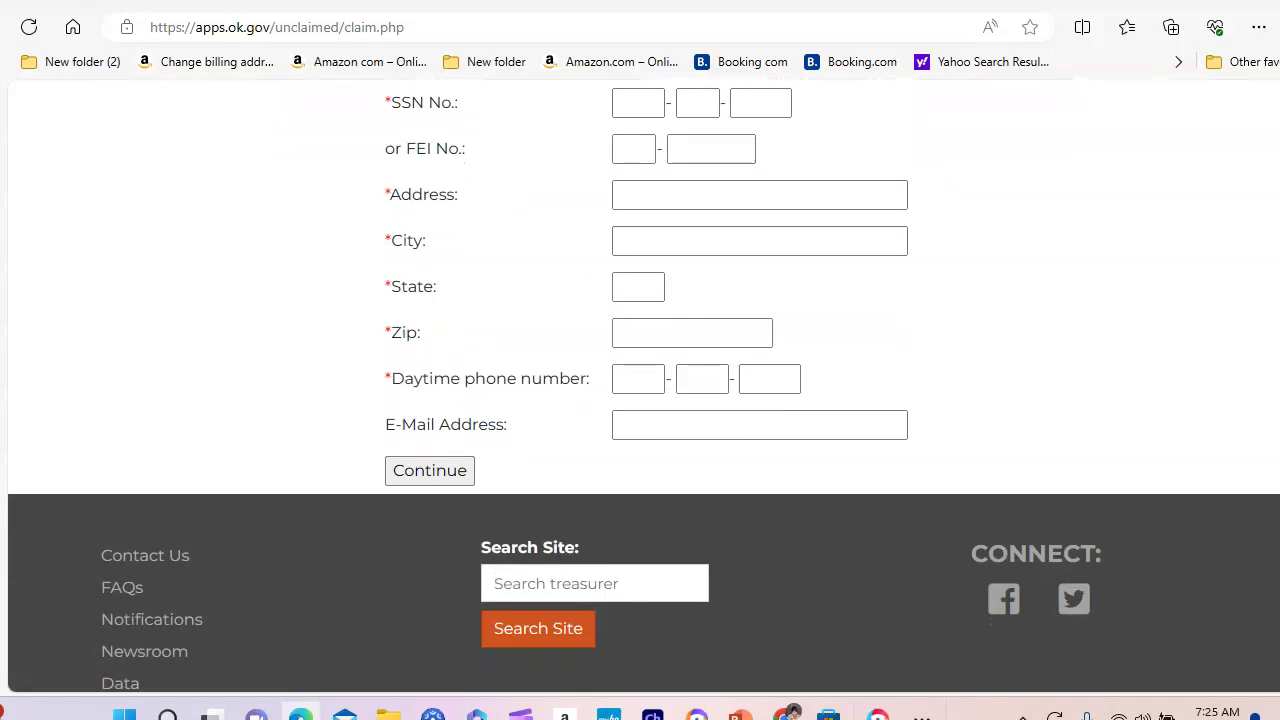
{"action": "scroll", "coordinate": [640, 385], "scroll_direction": "up", "scroll_amount": 3}
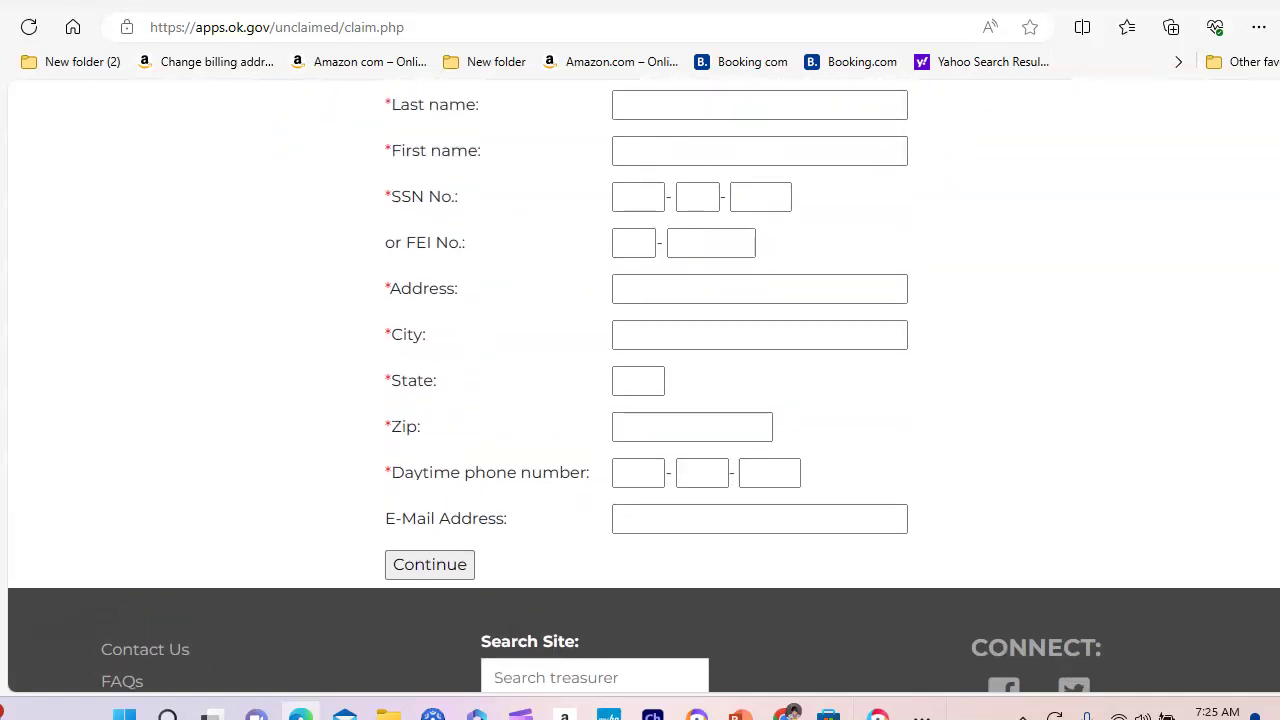
{"action": "scroll", "coordinate": [1268, 350], "scroll_direction": "up", "scroll_amount": 7}
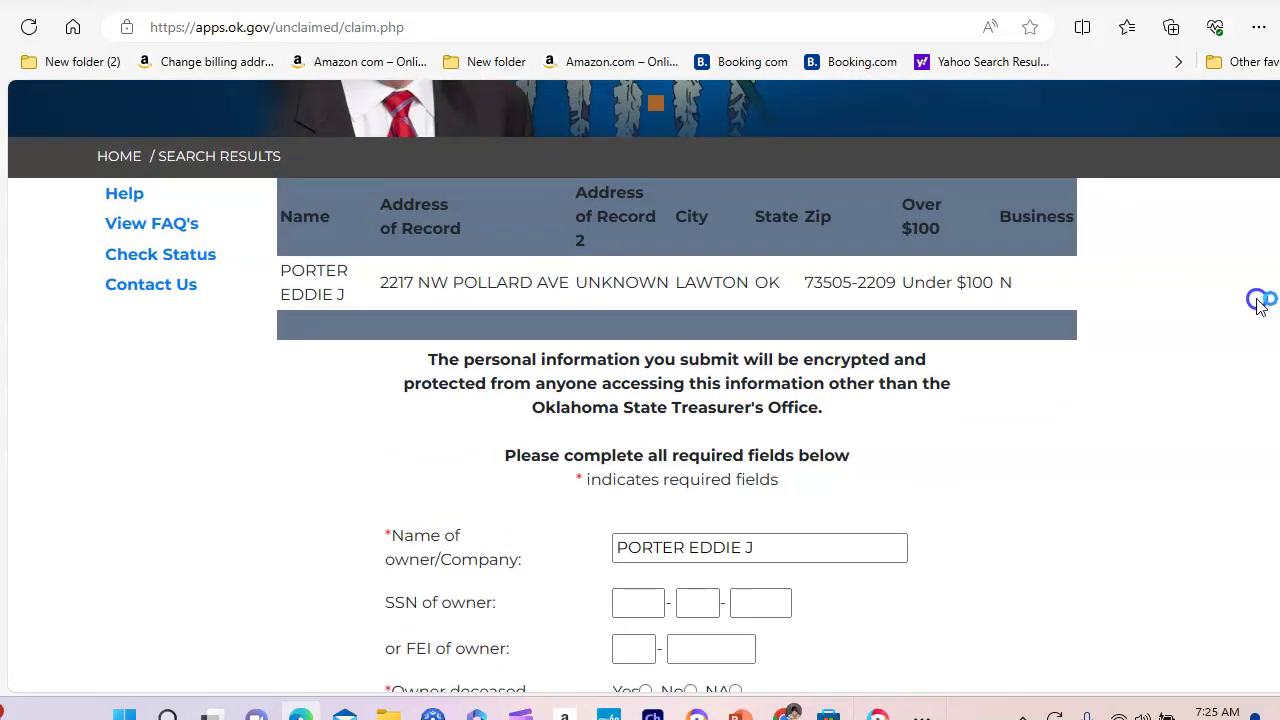
{"action": "scroll", "coordinate": [1260, 303], "scroll_direction": "up", "scroll_amount": 1}
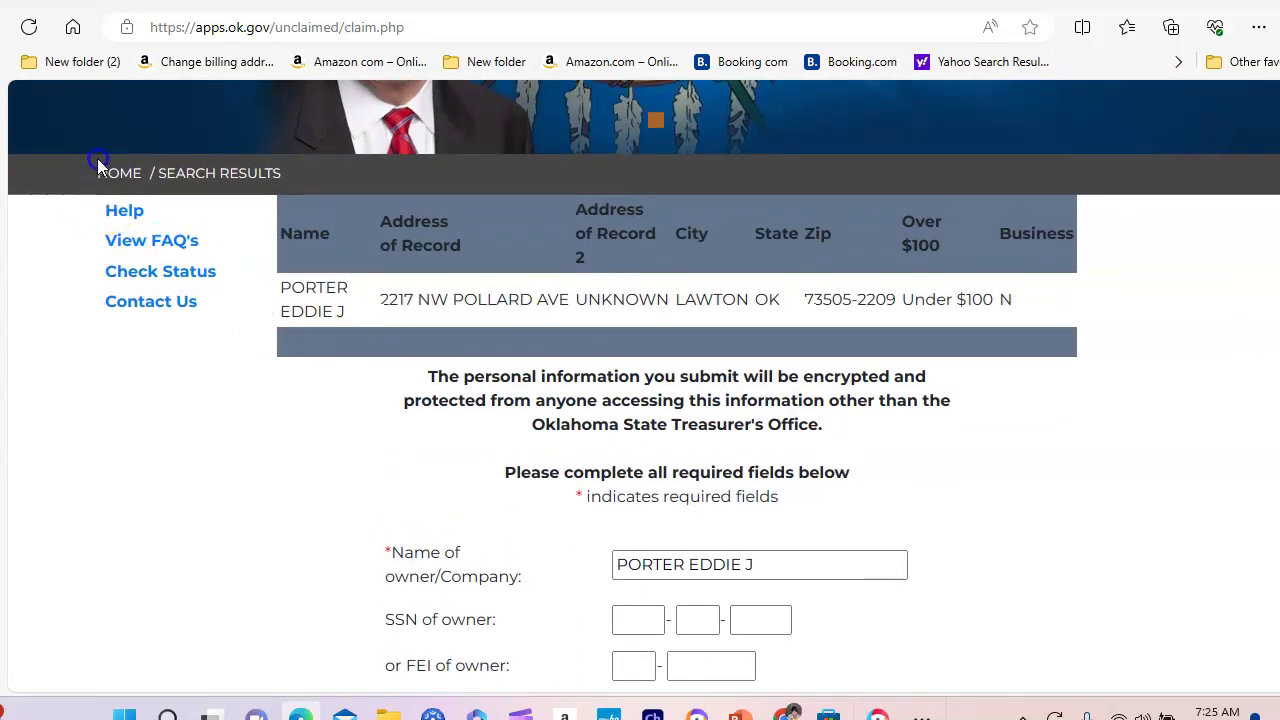
{"action": "left_click", "coordinate": [113, 176]}
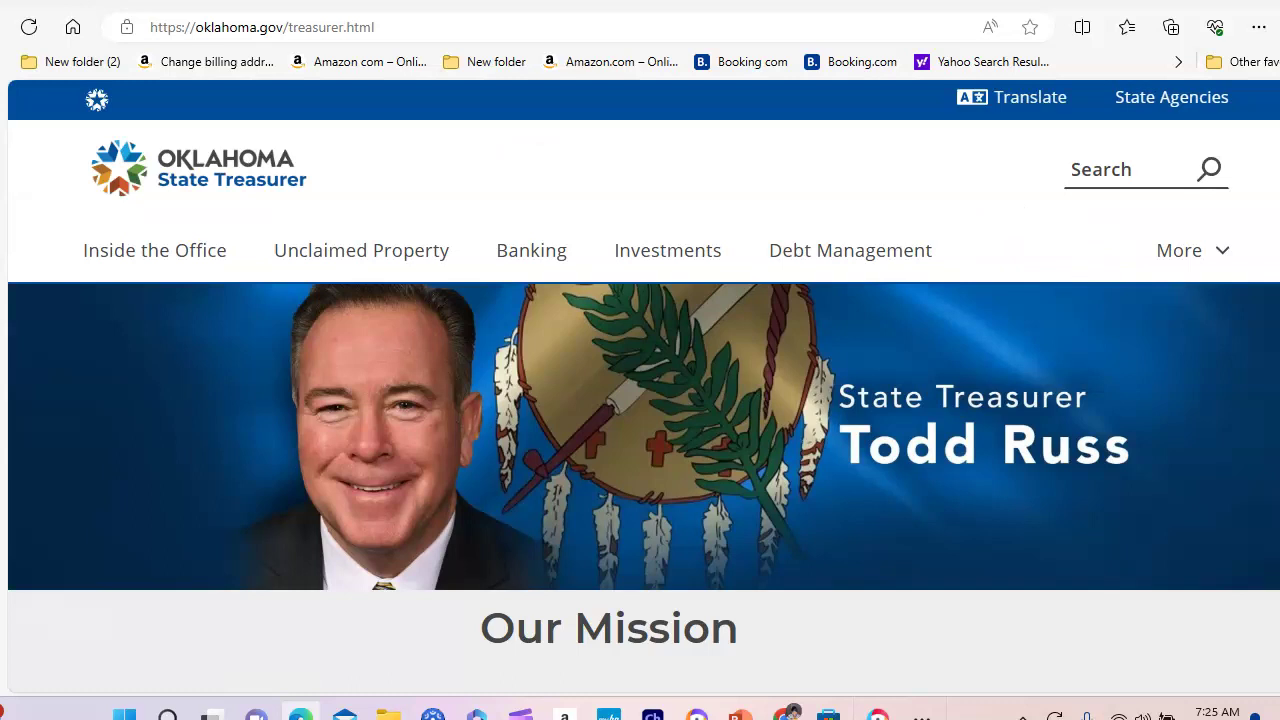
Step: Go from the Treasurer home page to the unclaimed property search form
{"action": "scroll", "coordinate": [640, 400], "scroll_direction": "down", "scroll_amount": 4}
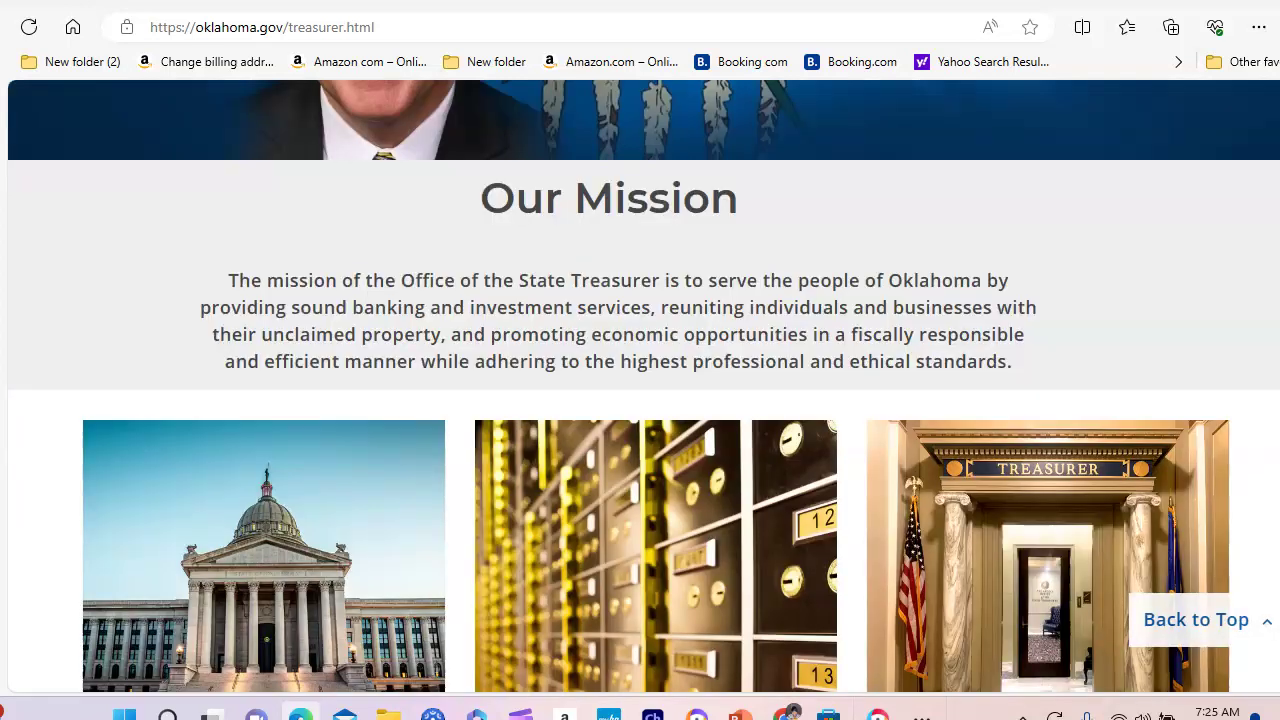
{"action": "scroll", "coordinate": [640, 400], "scroll_direction": "up", "scroll_amount": 4}
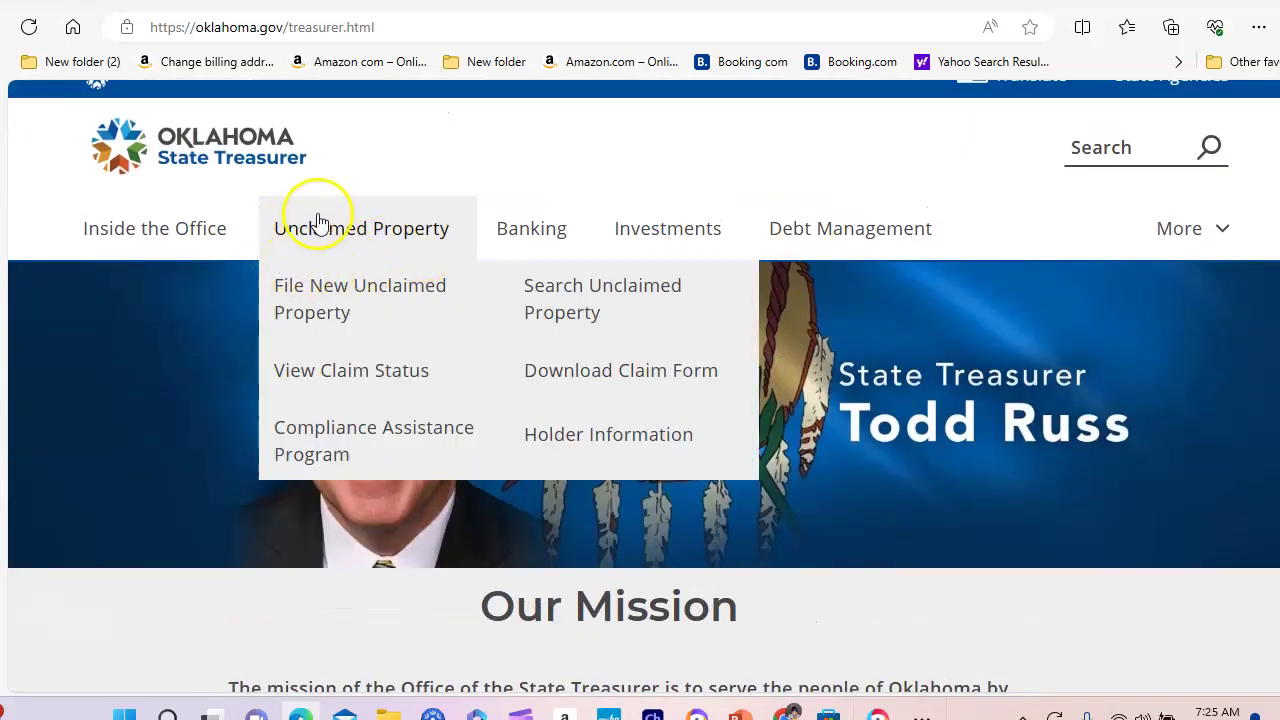
{"action": "mouse_move", "coordinate": [458, 240]}
{"action": "left_click", "coordinate": [563, 305]}
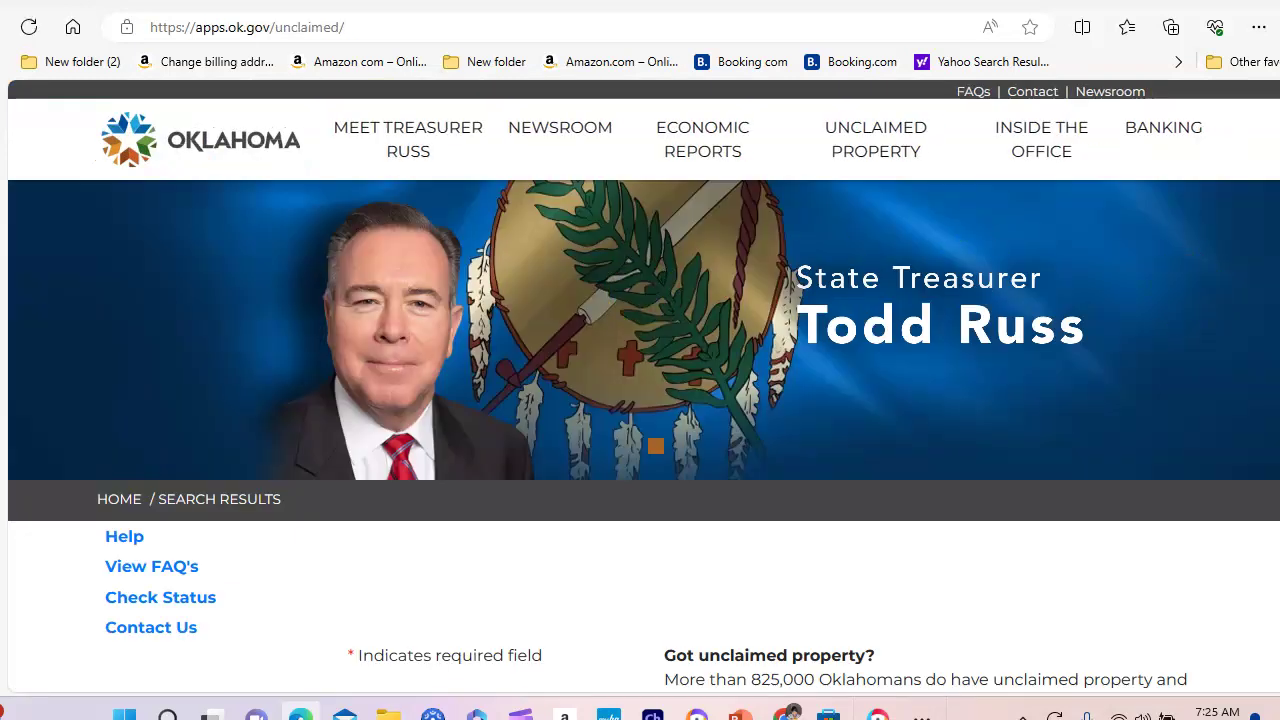
{"action": "scroll", "coordinate": [452, 517], "scroll_direction": "down", "scroll_amount": 3}
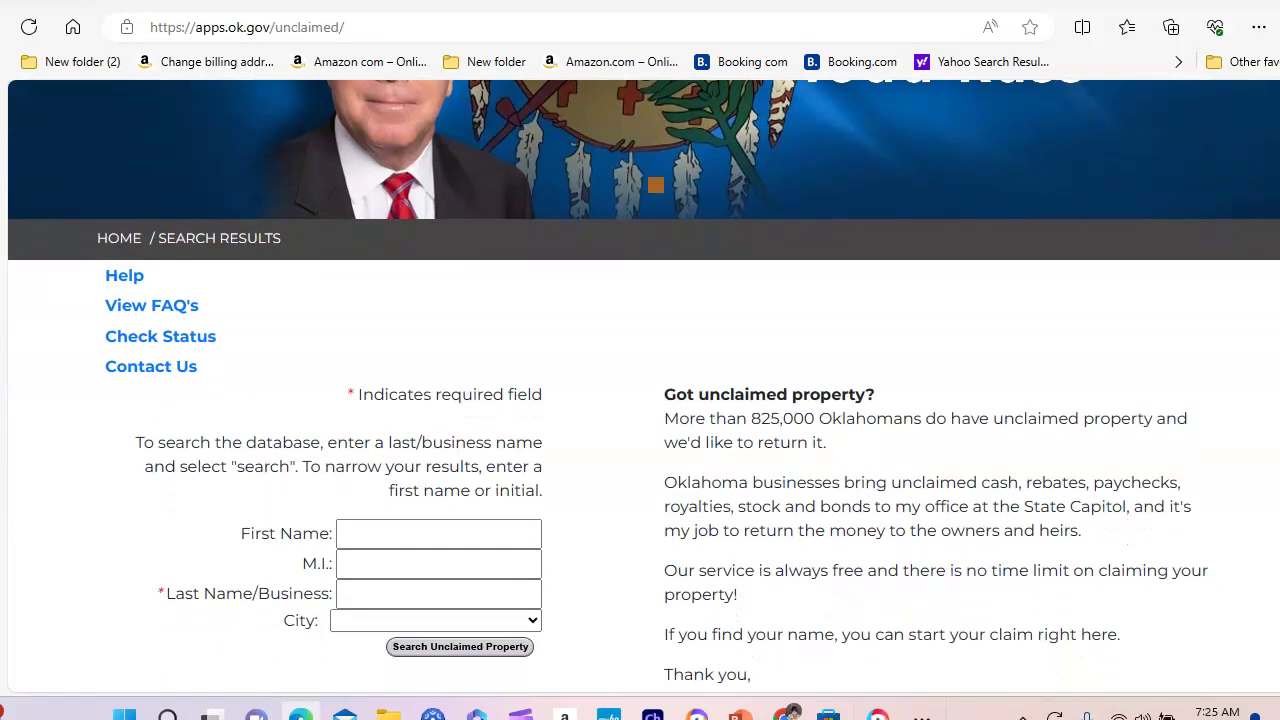
Step: Search for an owner by last and first name, which finds no matching records
{"action": "left_click", "coordinate": [383, 521]}
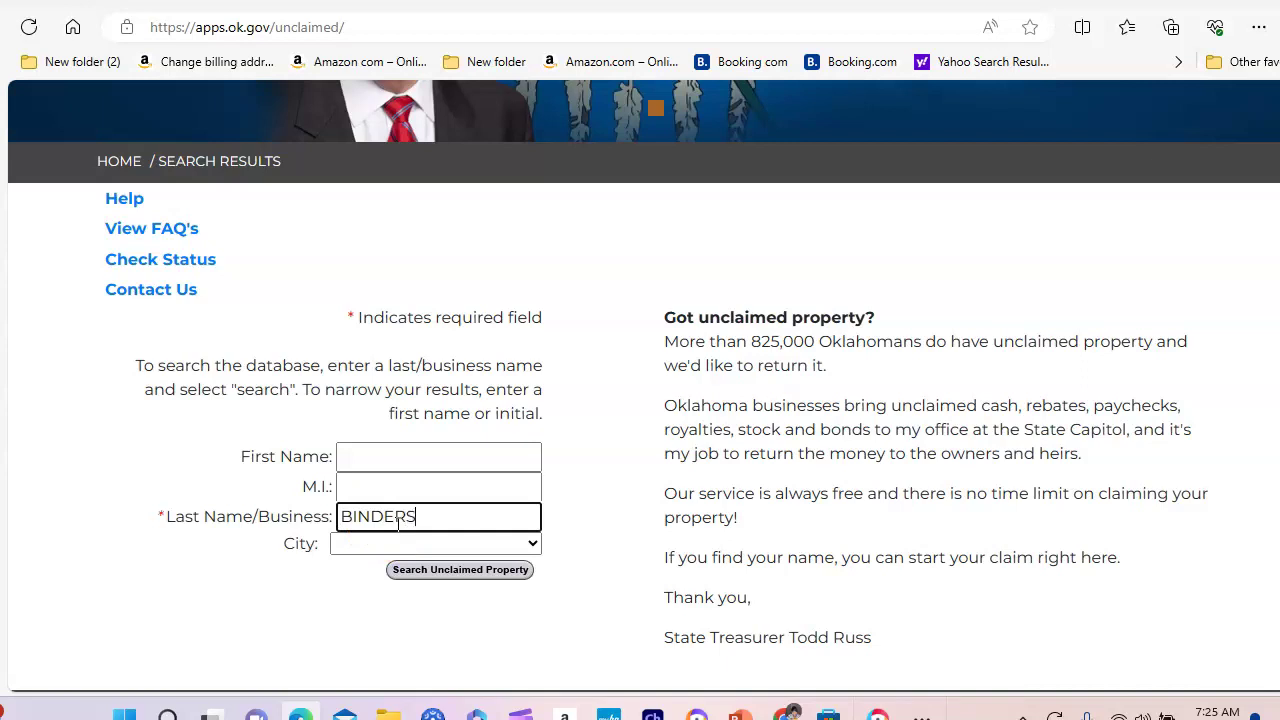
{"action": "left_click", "coordinate": [396, 456]}
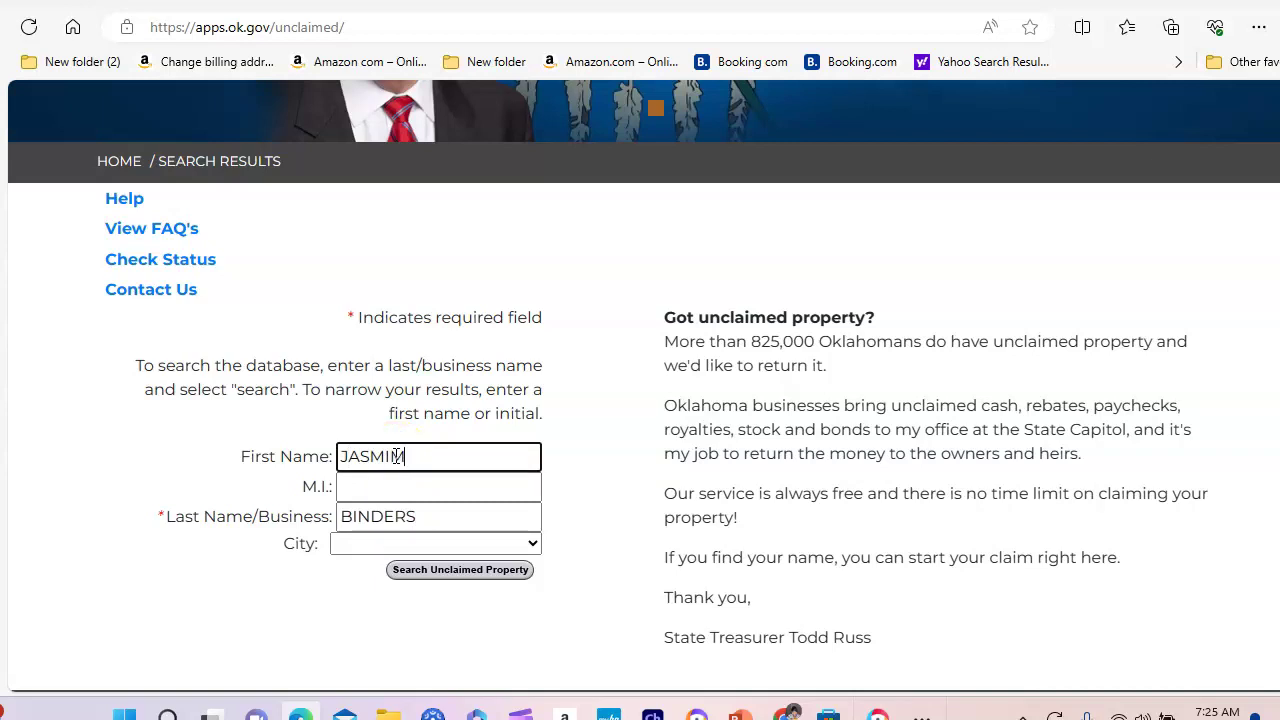
{"action": "left_click", "coordinate": [478, 572]}
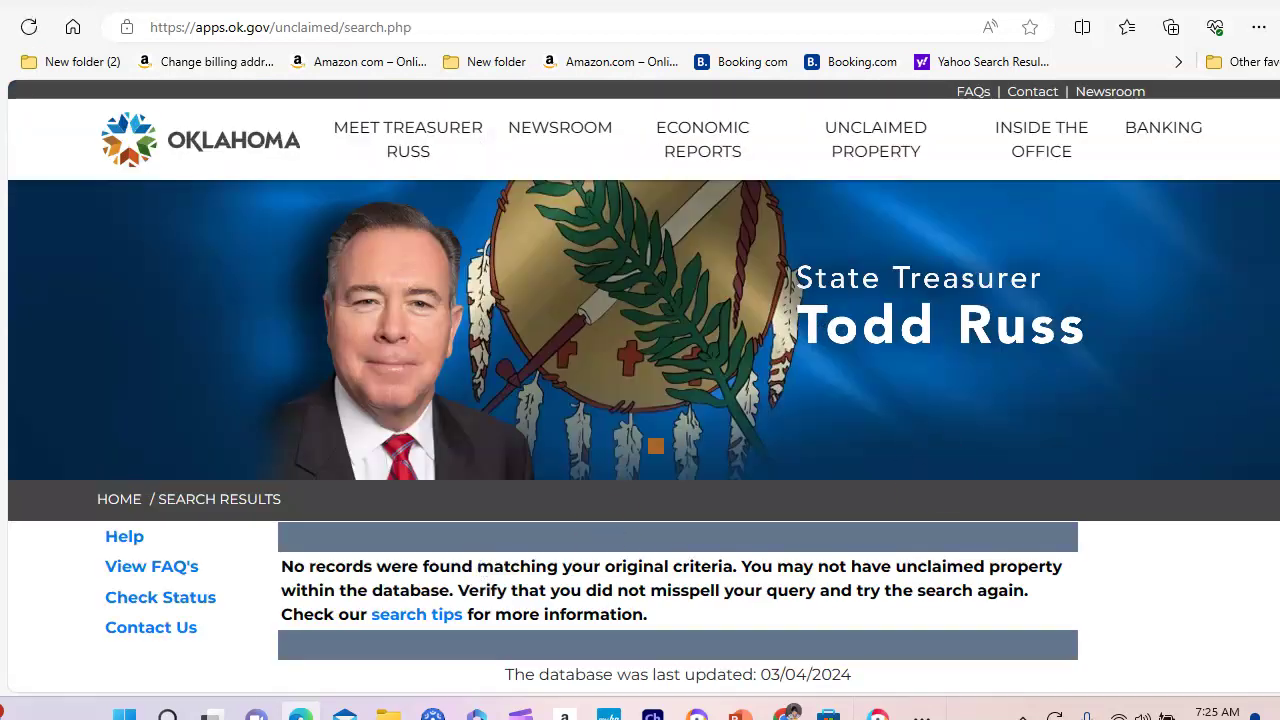
{"action": "scroll", "coordinate": [640, 386], "scroll_direction": "down", "scroll_amount": 3}
Step: Search again by the owner's last name and first initial, returning 28 matching owners
{"action": "left_click", "coordinate": [700, 437]}
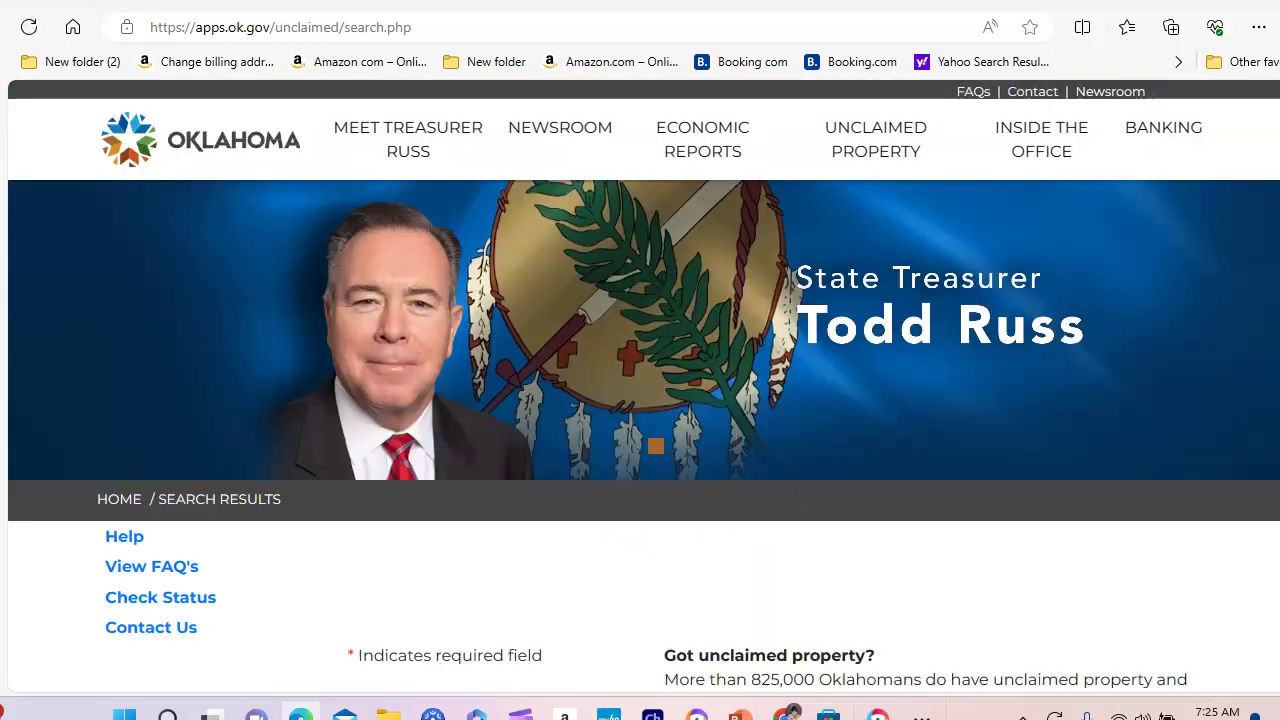
{"action": "scroll", "coordinate": [640, 386], "scroll_direction": "down", "scroll_amount": 3}
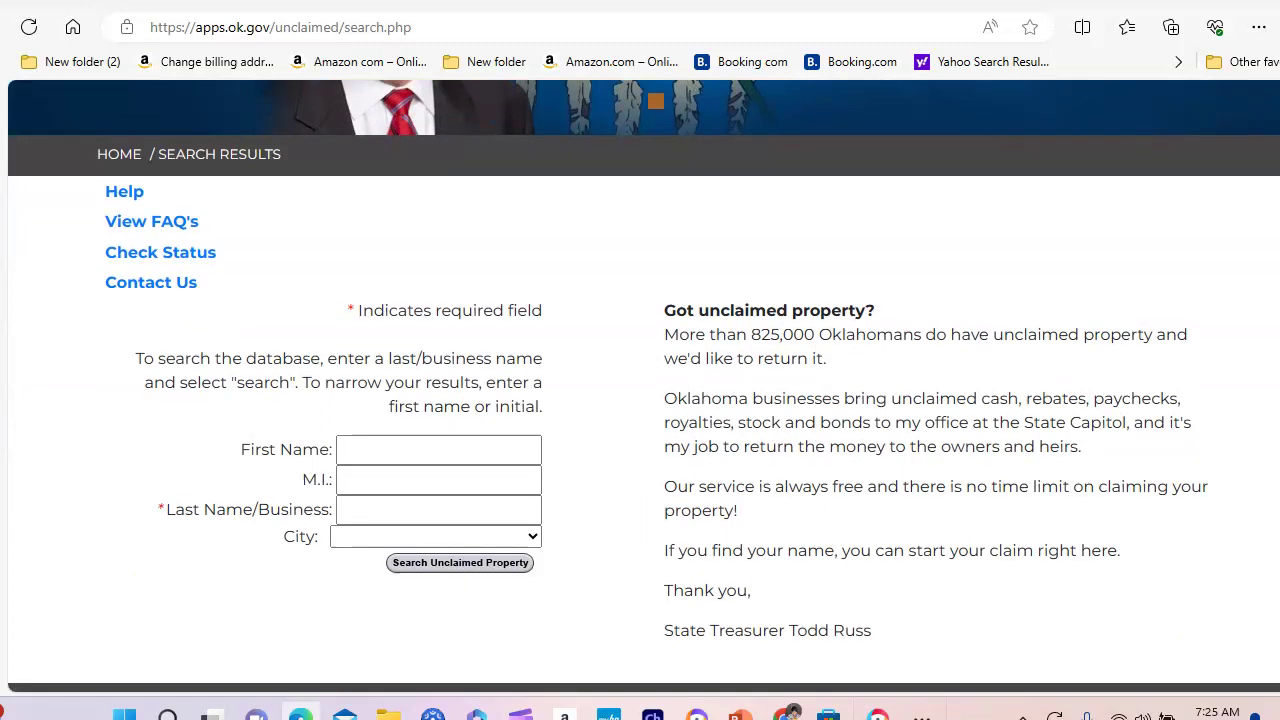
{"action": "left_click", "coordinate": [423, 510]}
{"action": "type", "text": "CRAMER"}
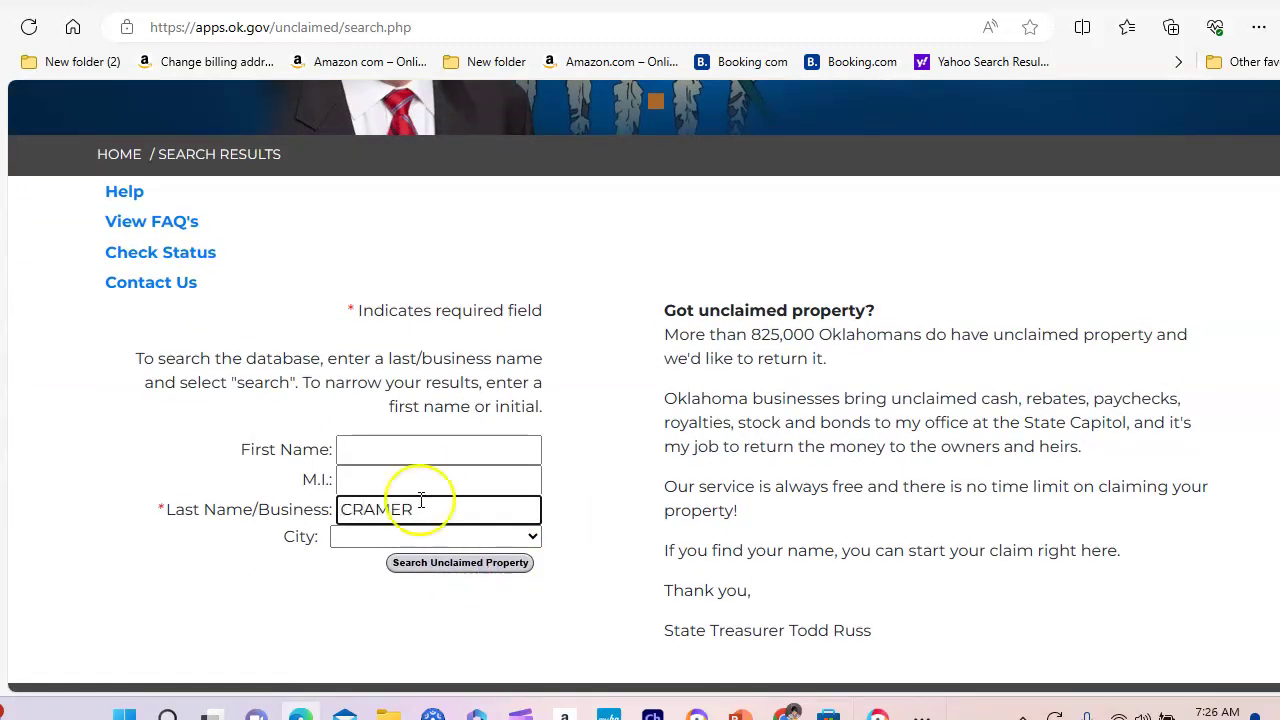
{"action": "left_click", "coordinate": [388, 453]}
{"action": "type", "text": "J"}
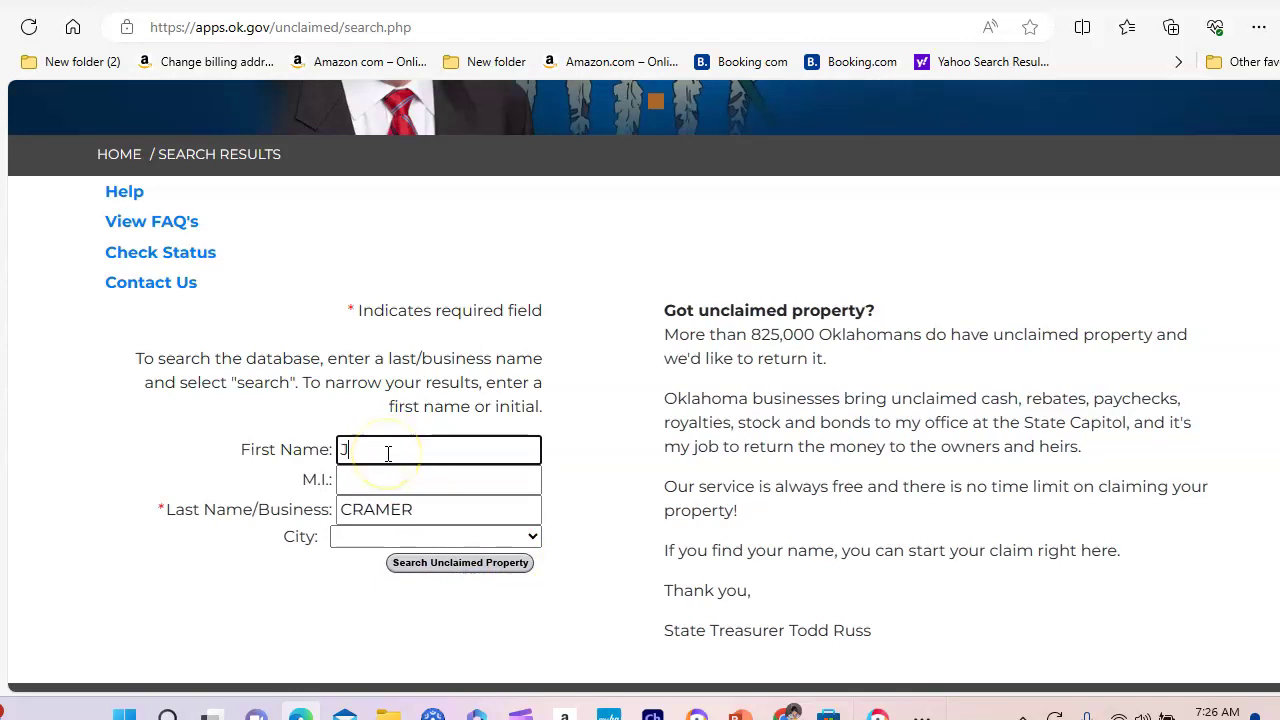
{"action": "left_click", "coordinate": [497, 564]}
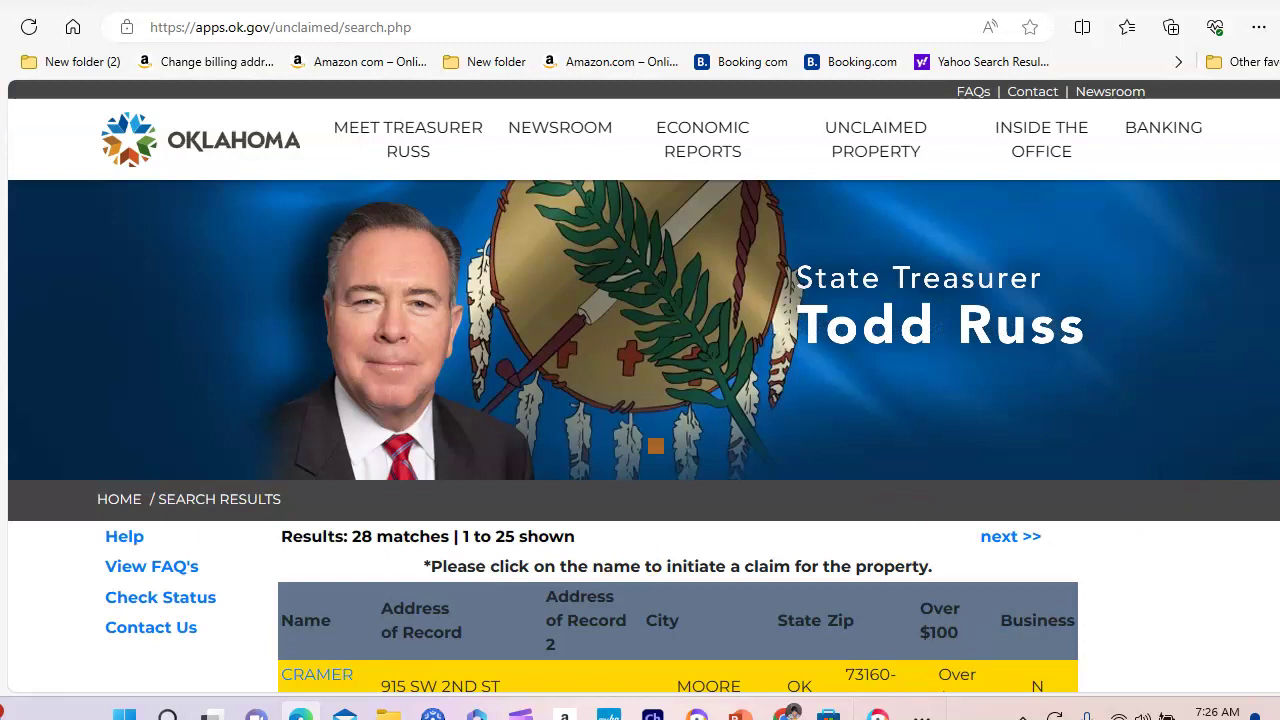
{"action": "scroll", "coordinate": [640, 400], "scroll_direction": "down", "scroll_amount": 3}
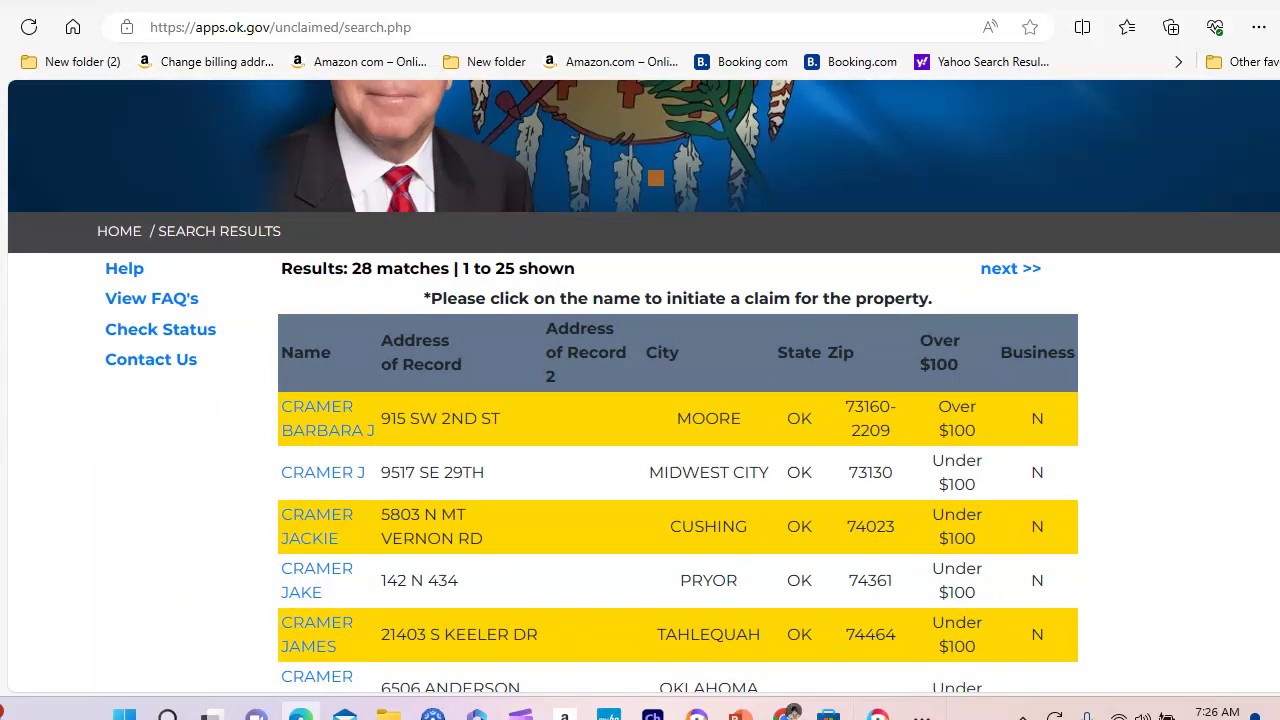
{"action": "scroll", "coordinate": [644, 386], "scroll_direction": "down", "scroll_amount": 1}
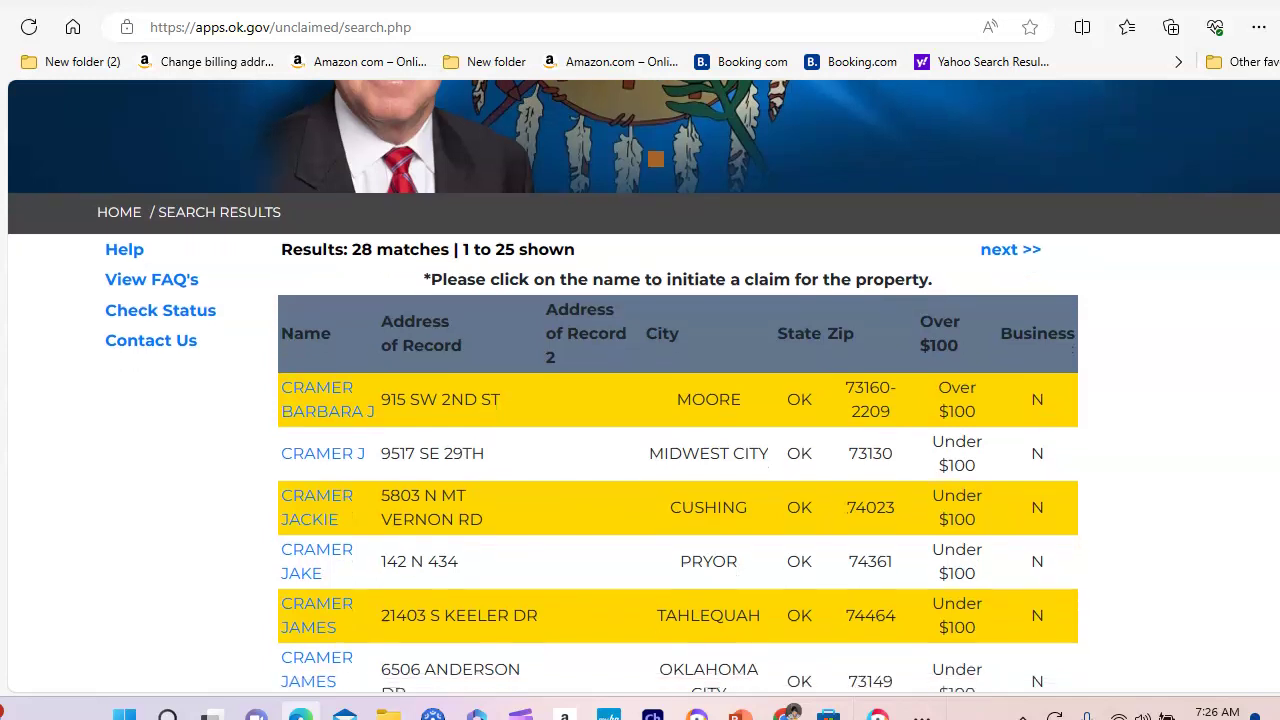
{"action": "scroll", "coordinate": [644, 386], "scroll_direction": "down", "scroll_amount": 1}
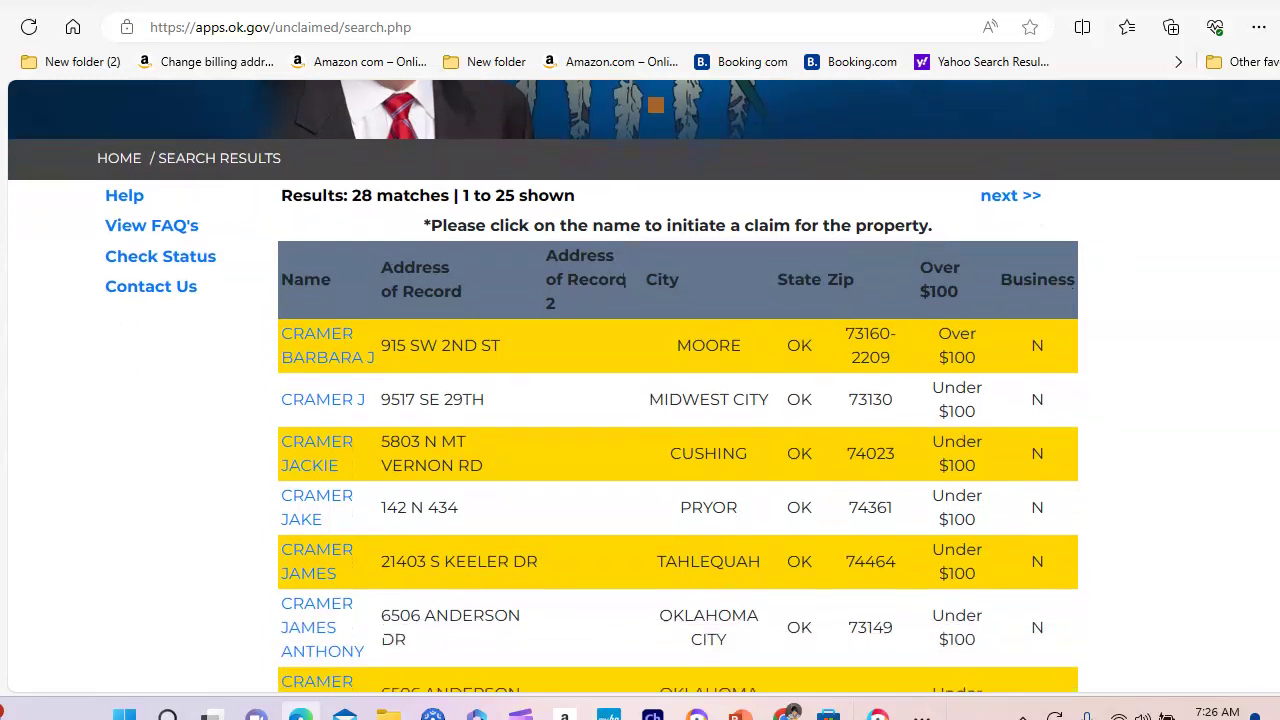
{"action": "scroll", "coordinate": [644, 386], "scroll_direction": "down", "scroll_amount": 1}
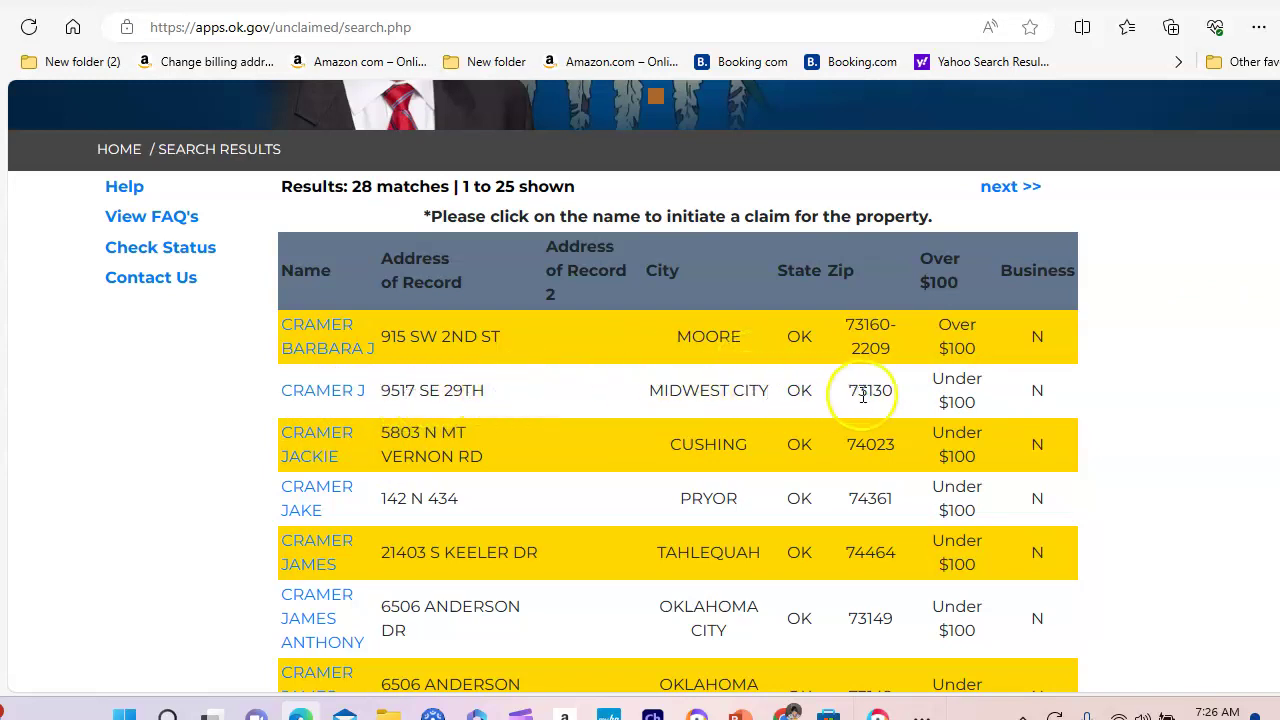
Step: Initiate a claim on the Midwest City owner's under-$100 property at 73130, reviewing the prefilled form
{"action": "left_click", "coordinate": [318, 392]}
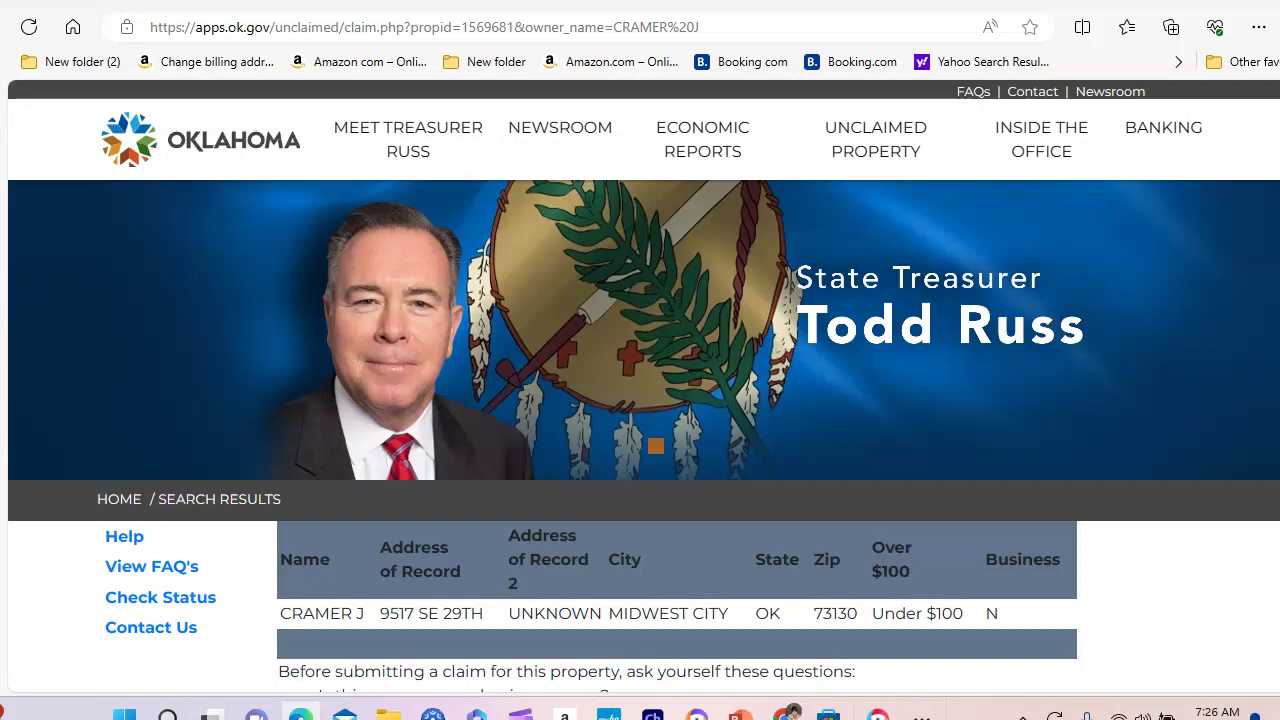
{"action": "scroll", "coordinate": [640, 386], "scroll_direction": "down", "scroll_amount": 4}
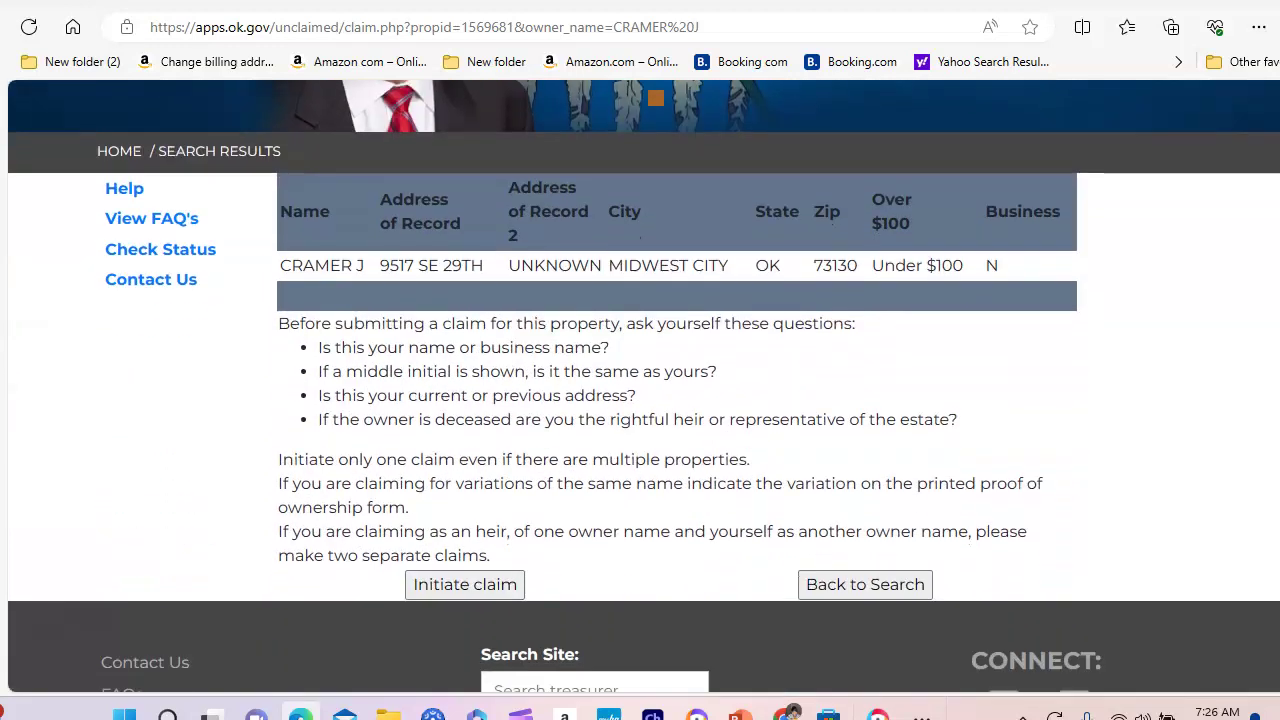
{"action": "left_click", "coordinate": [458, 584]}
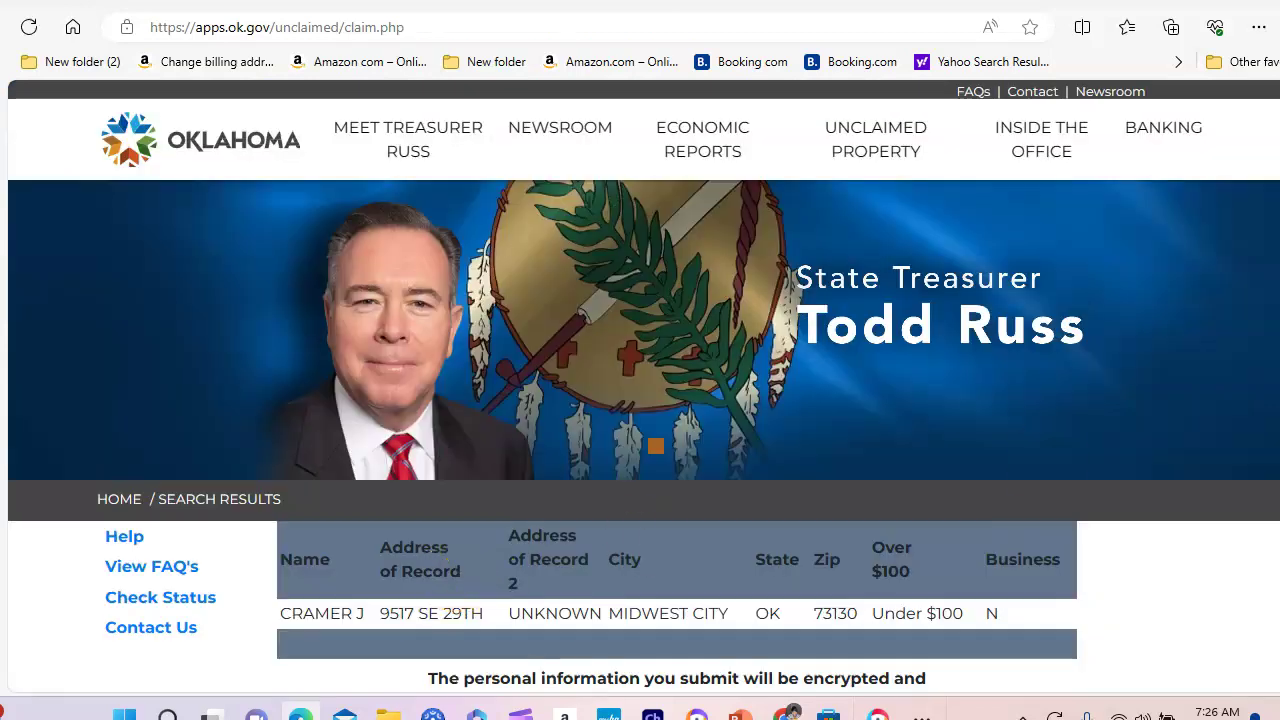
{"action": "scroll", "coordinate": [640, 386], "scroll_direction": "down", "scroll_amount": 3}
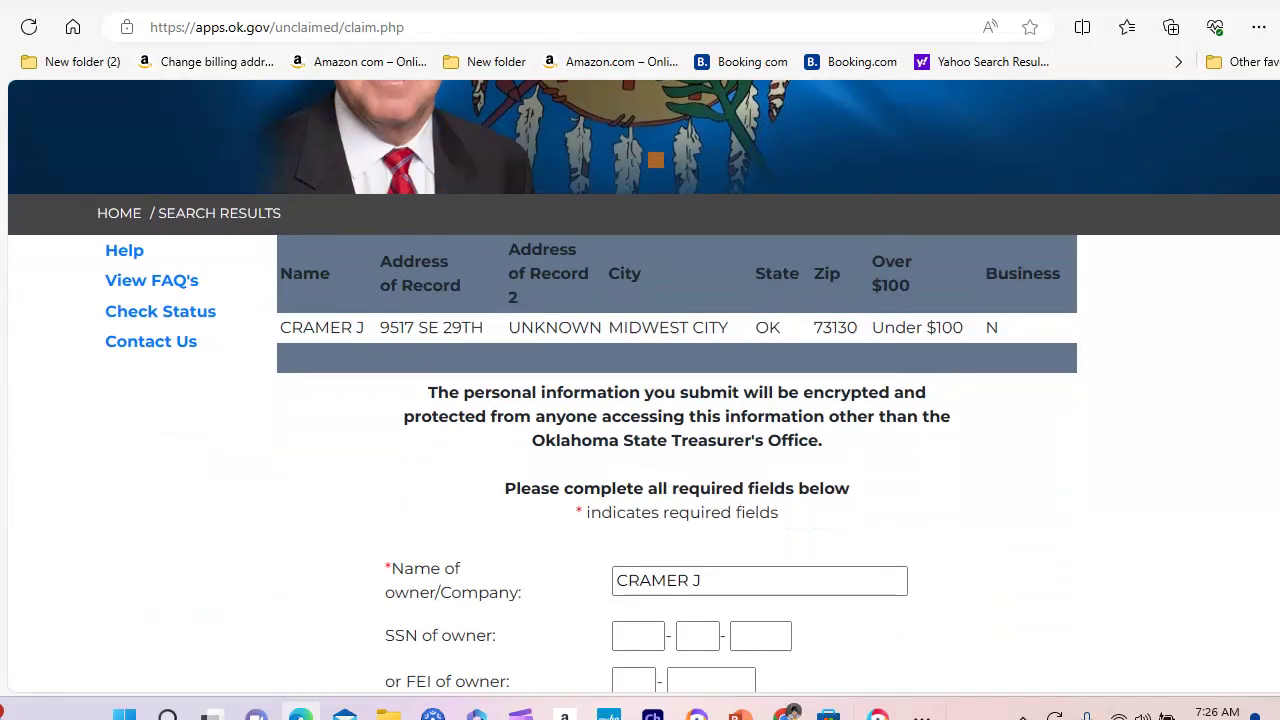
{"action": "scroll", "coordinate": [640, 386], "scroll_direction": "down", "scroll_amount": 5}
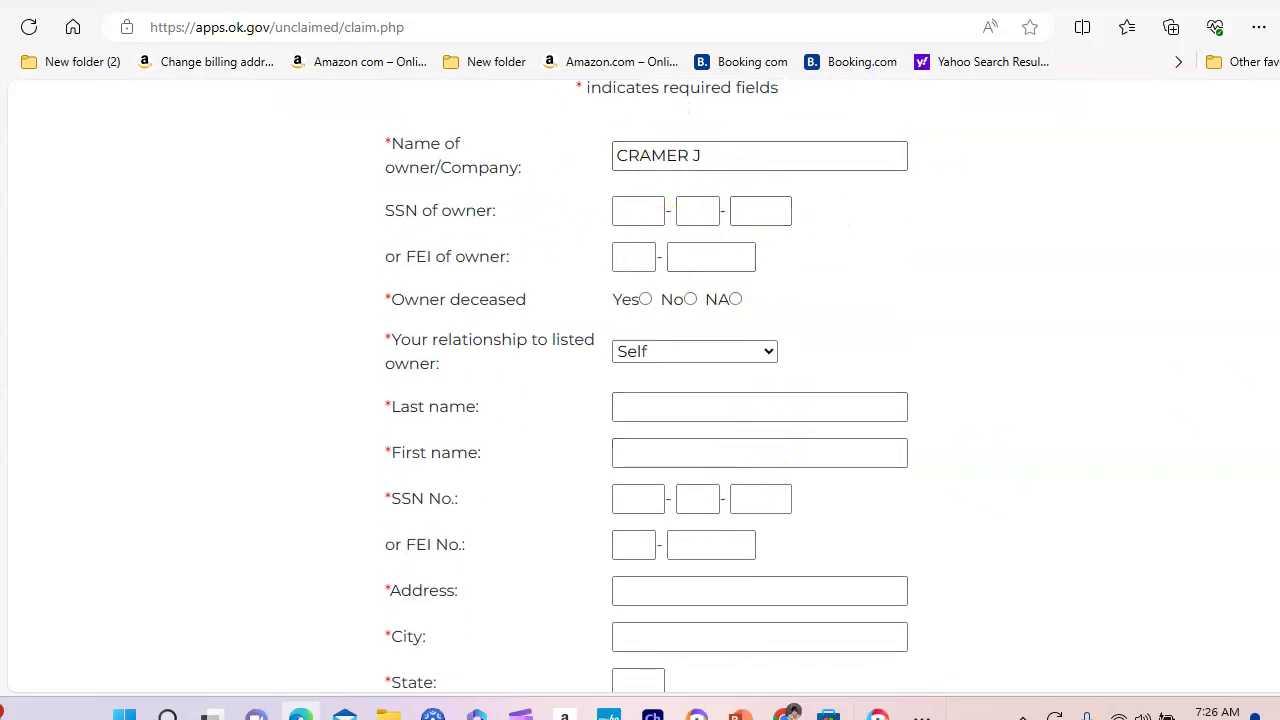
{"action": "scroll", "coordinate": [640, 386], "scroll_direction": "down", "scroll_amount": 5}
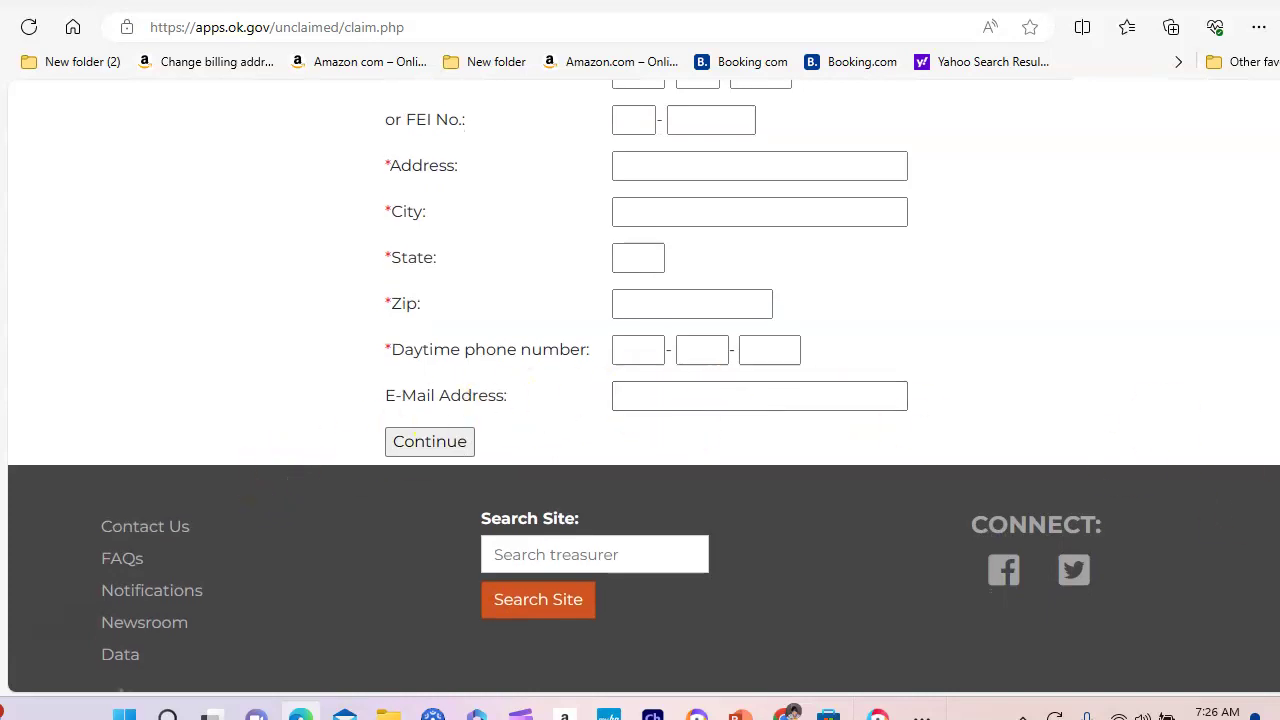
{"action": "scroll", "coordinate": [640, 400], "scroll_direction": "up", "scroll_amount": 3}
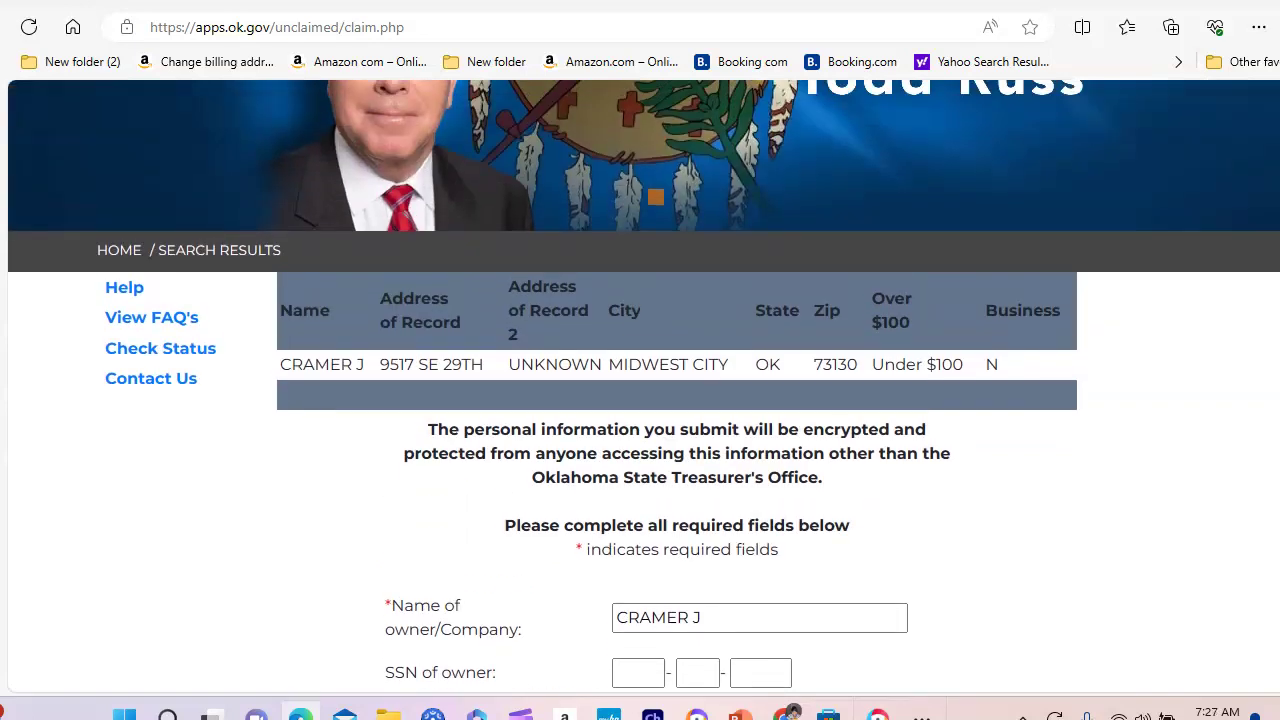
{"action": "scroll", "coordinate": [1262, 170], "scroll_direction": "up", "scroll_amount": 3}
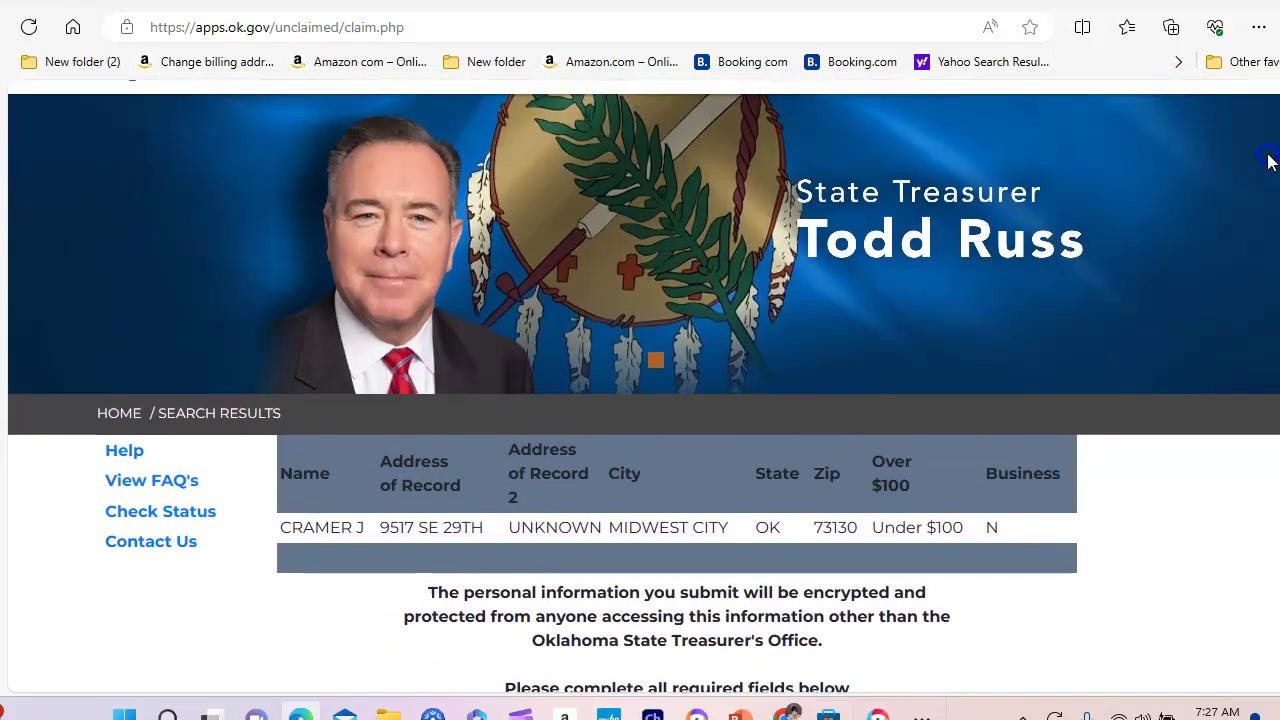
{"action": "scroll", "coordinate": [1264, 150], "scroll_direction": "up", "scroll_amount": 1}
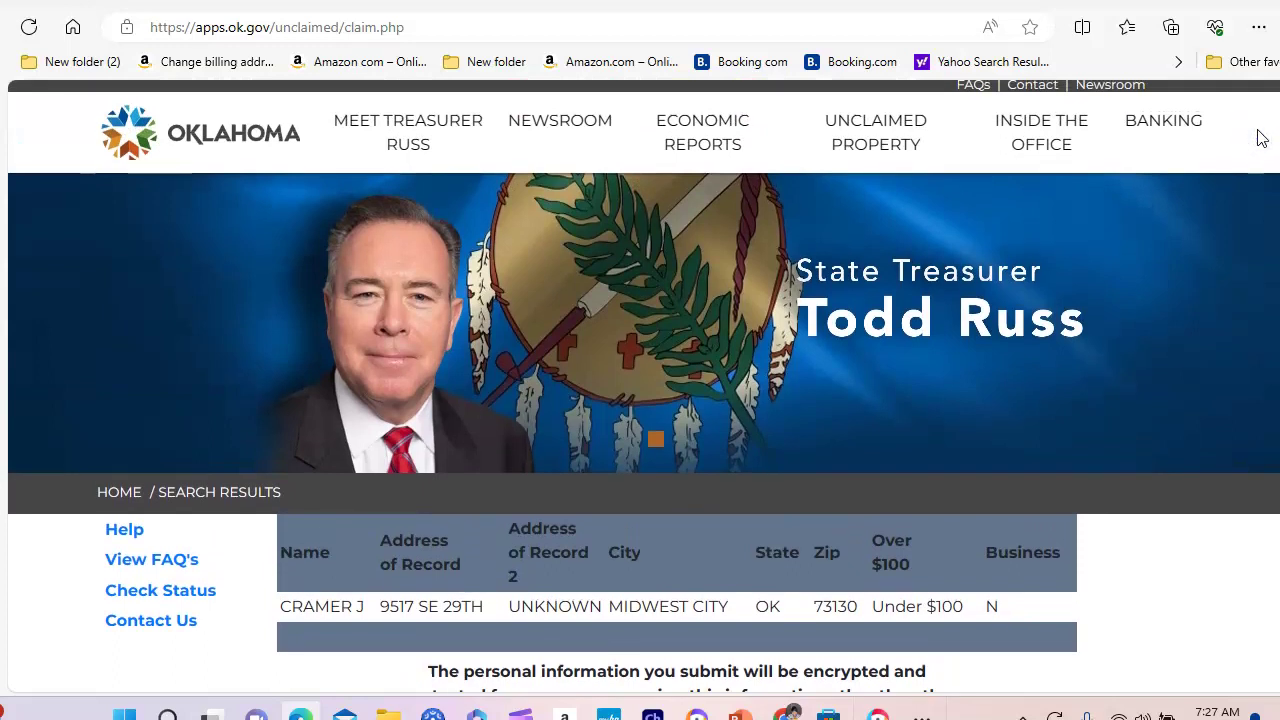